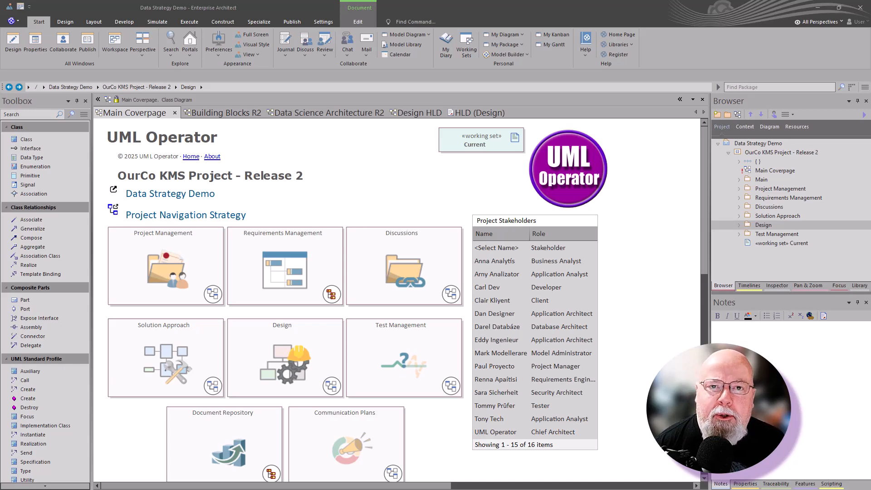
- Read the introduction, Objective Definition and System Architecture sections of the HLD (Design) document
click(287, 112)
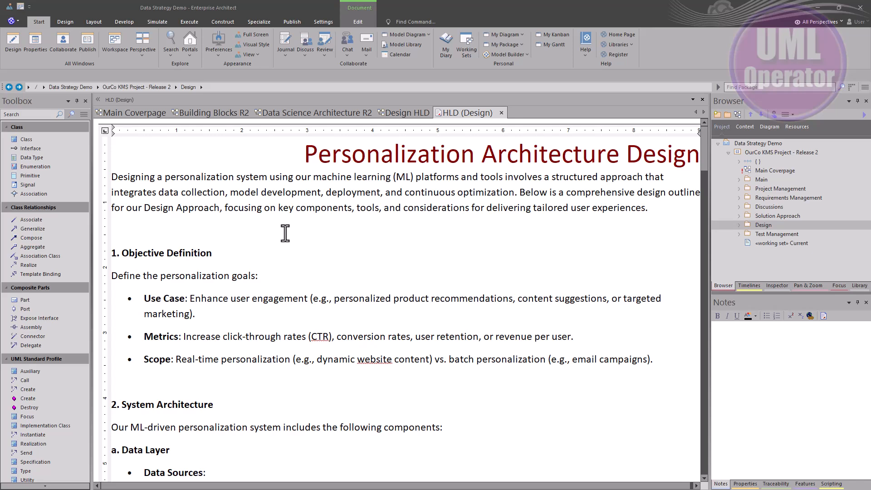
scroll(285, 233, down, 3)
scroll(286, 233, down, 6)
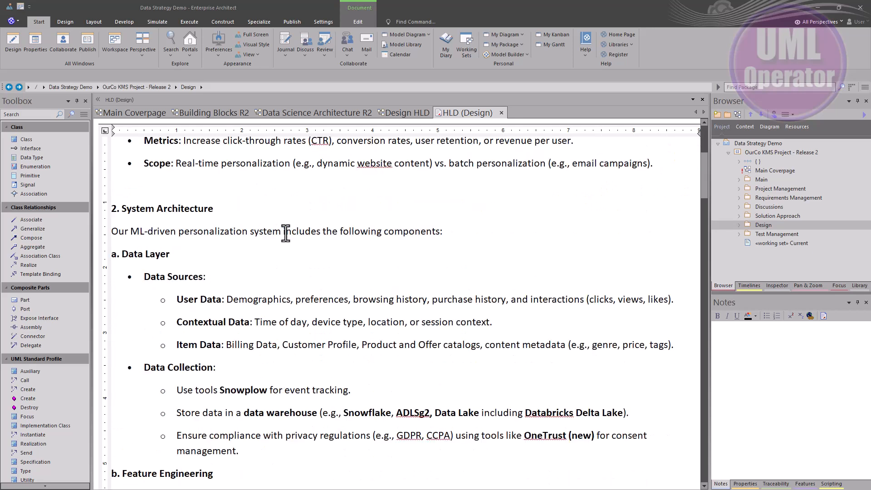
scroll(285, 233, up, 9)
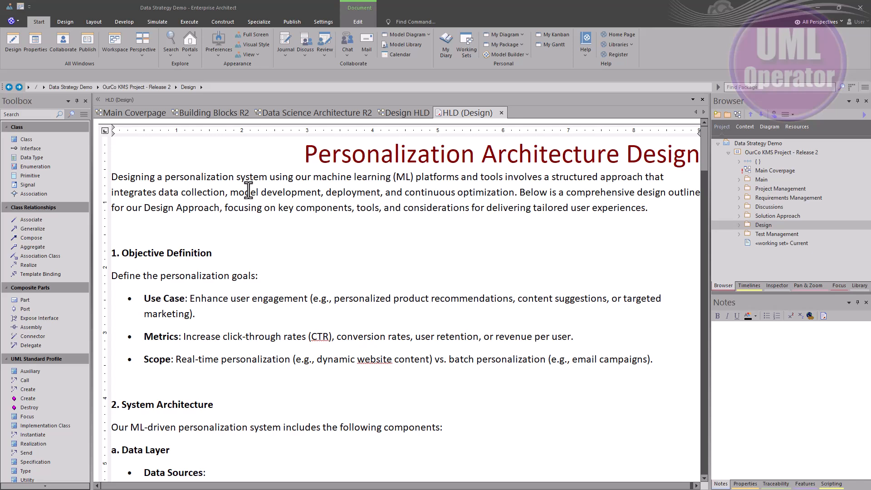
scroll(297, 214, down, 3)
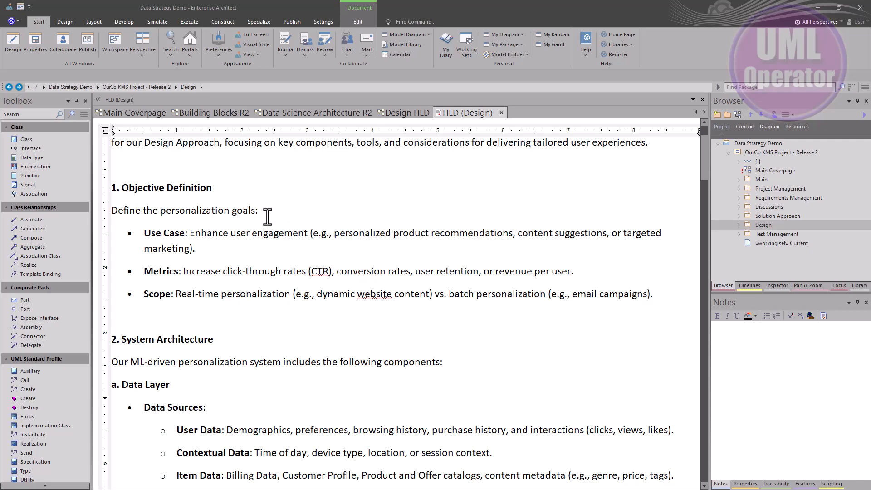
- Review the Data Science Architecture R2 and Building Blocks R2 diagrams, including the notes of the ML AI and Cloud Data elements
click(317, 113)
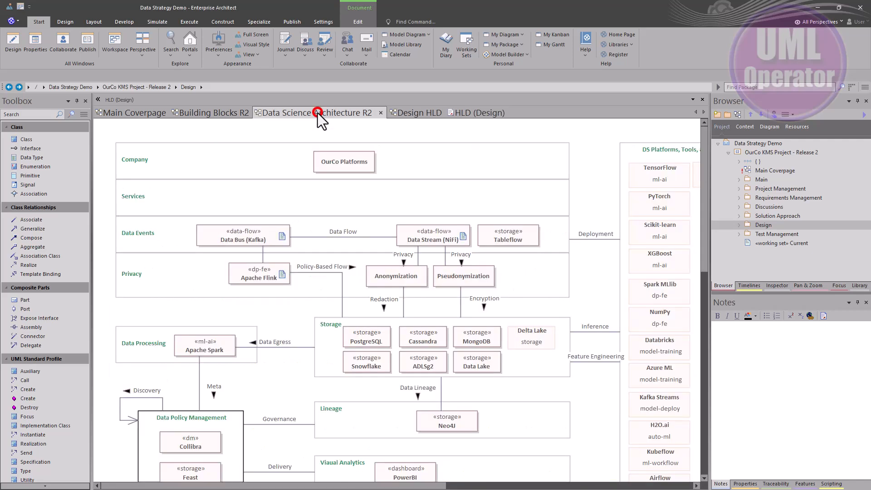
click(194, 113)
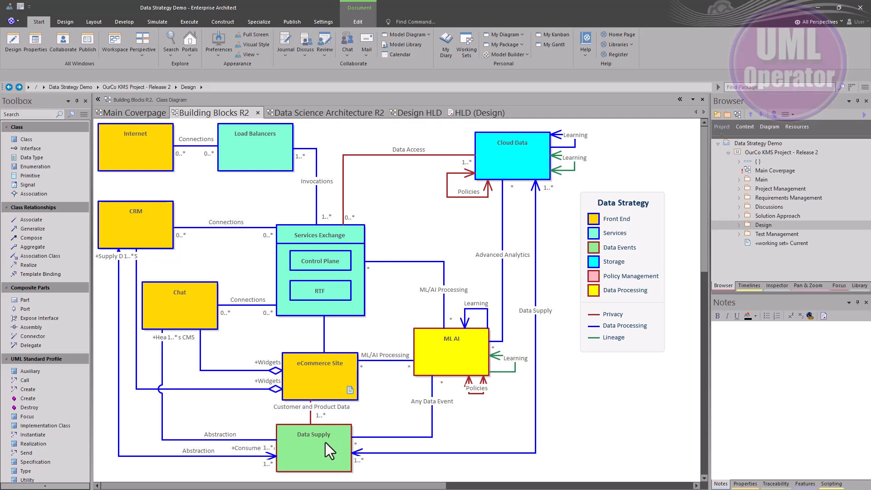
click(446, 361)
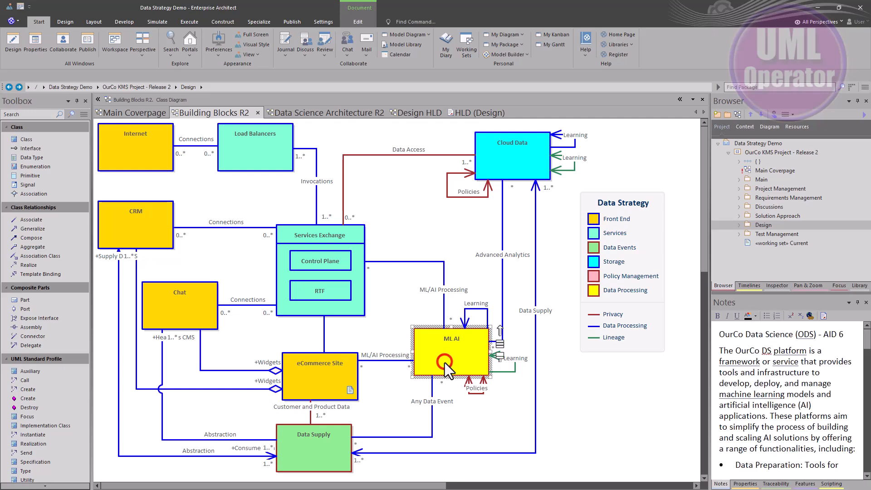
click(513, 161)
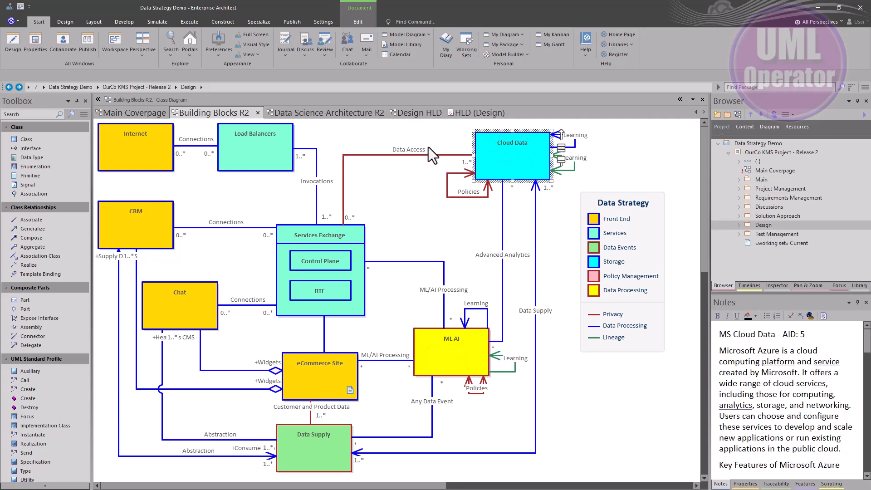
click(291, 112)
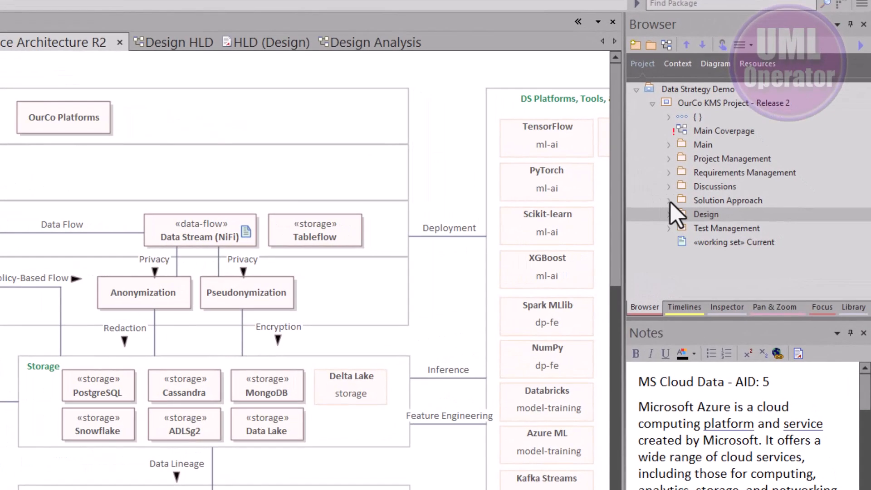
- Locate the Building Blocks R2 package under Solution Approach in the project tree and open its Building Blocks R2 diagram
click(670, 201)
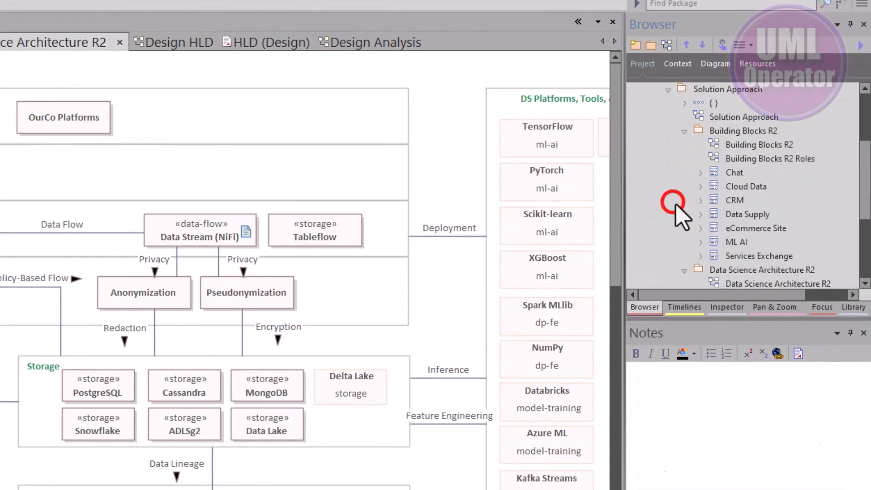
click(721, 131)
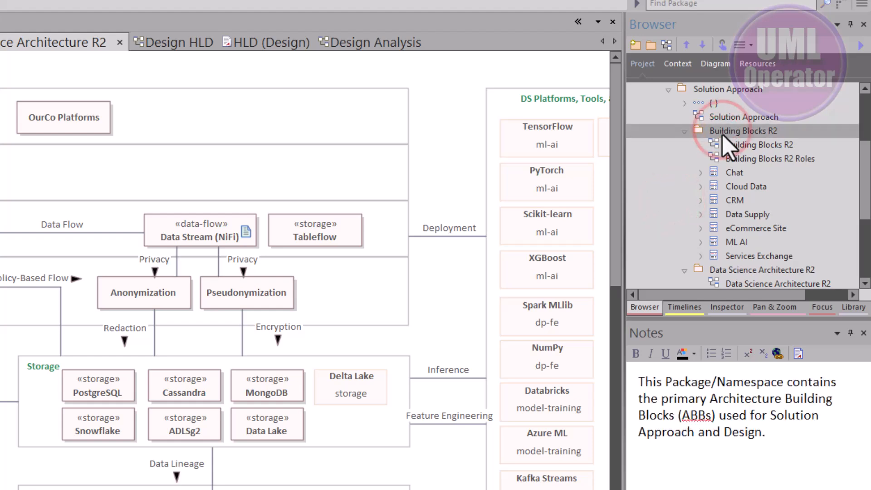
double_click(728, 144)
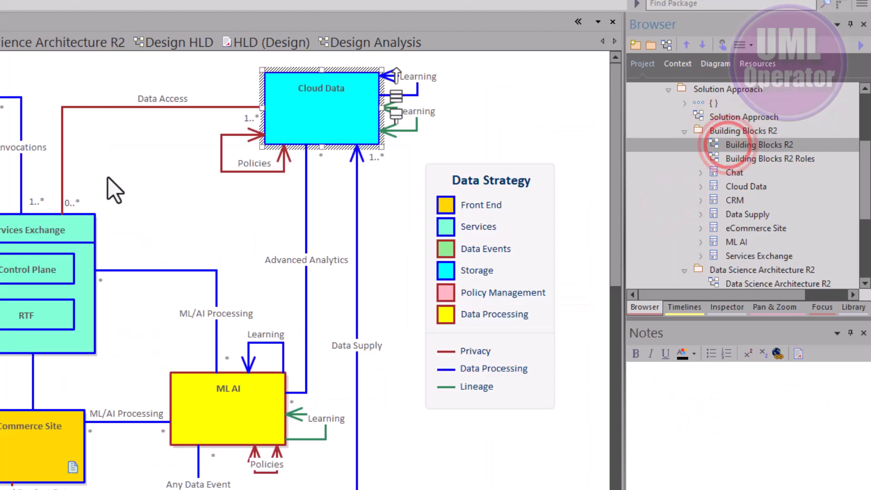
- Clone the structure of the Building Blocks R2 package as new version 0.03 into the Design HLD package under Design
click(712, 132)
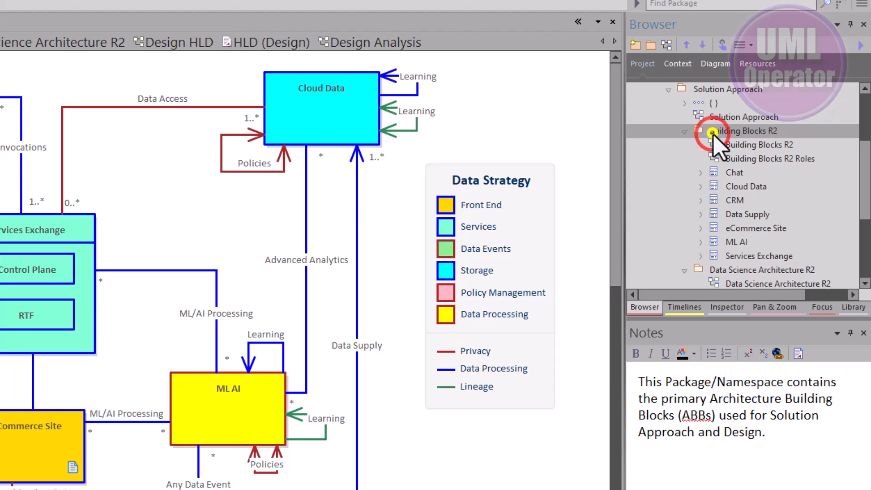
right_click(714, 132)
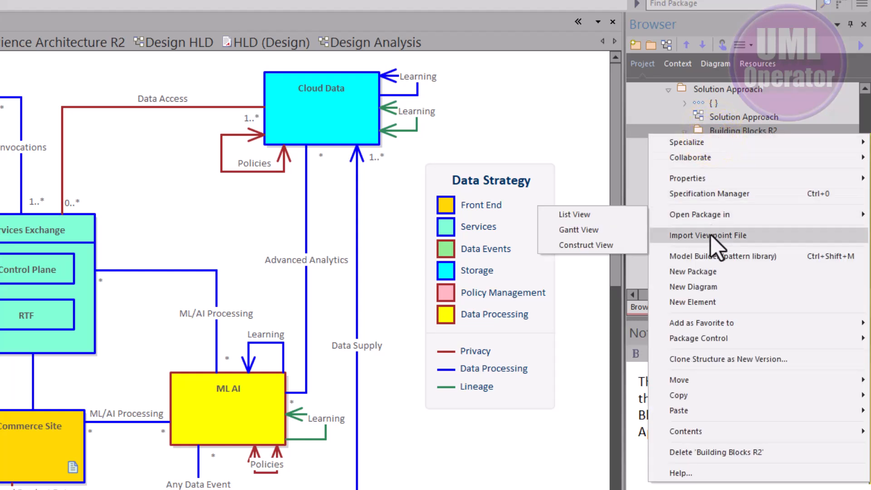
click(718, 362)
click(191, 144)
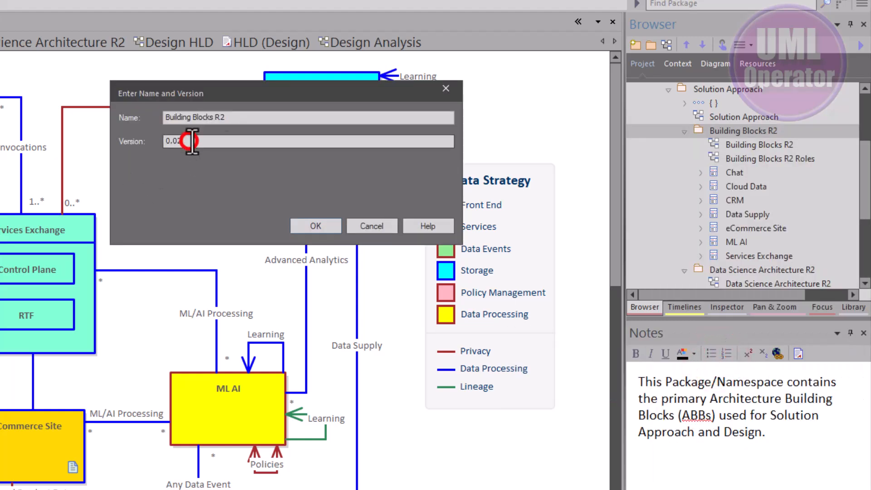
key(BackSpace)
text(3)
click(313, 226)
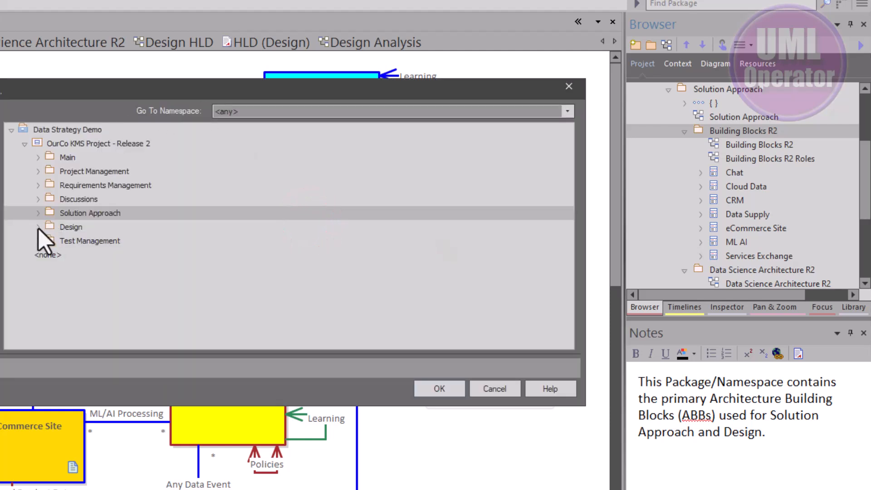
click(37, 226)
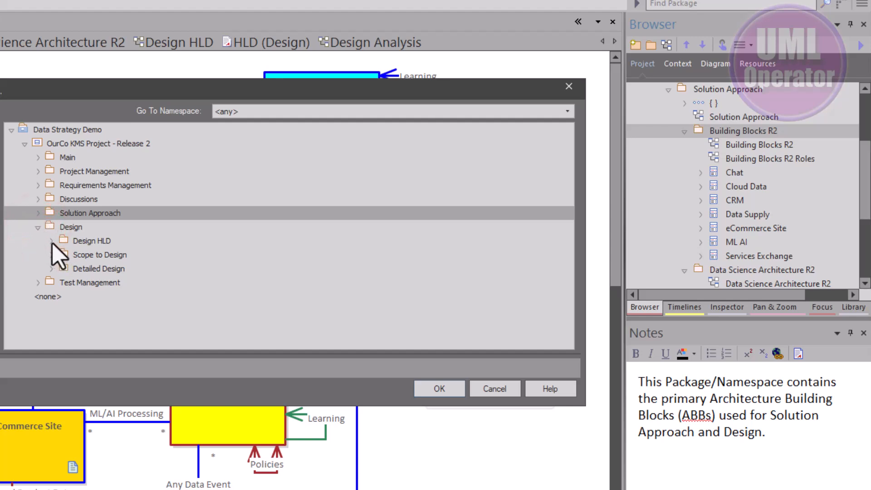
click(51, 242)
click(80, 245)
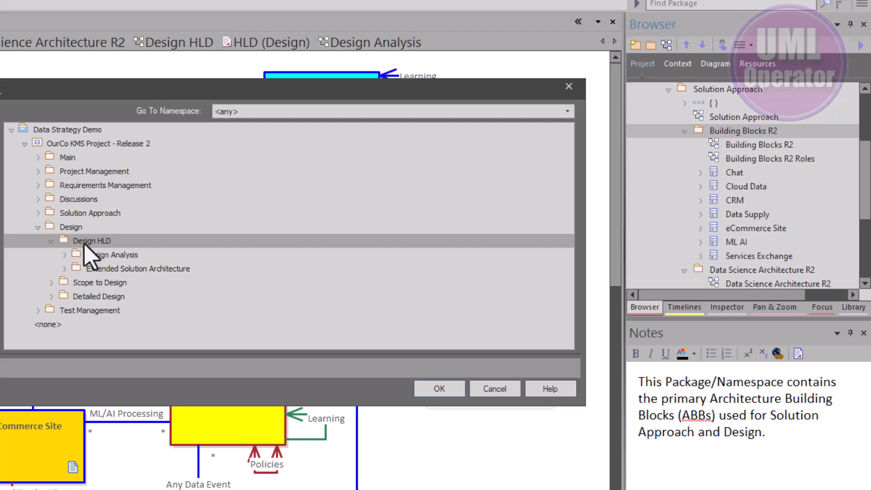
click(441, 388)
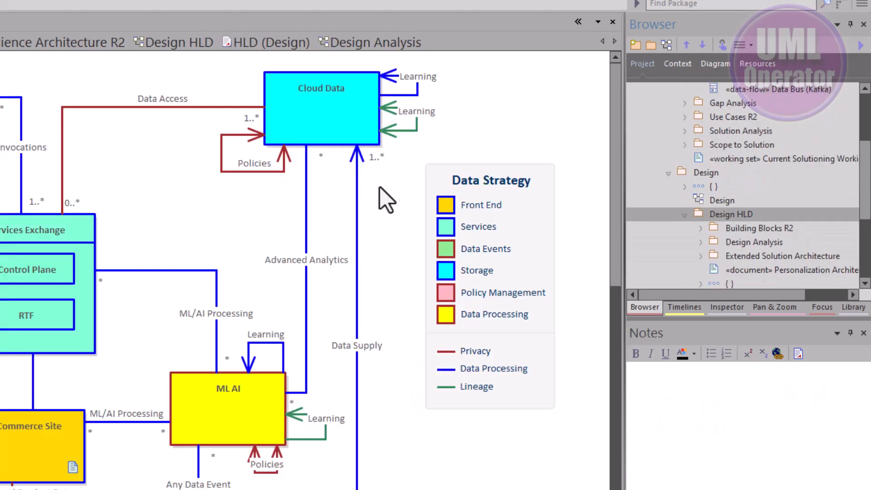
- Open the cloned Building Blocks R2 diagram under Design HLD and close the original Building Blocks R2 diagram
click(699, 228)
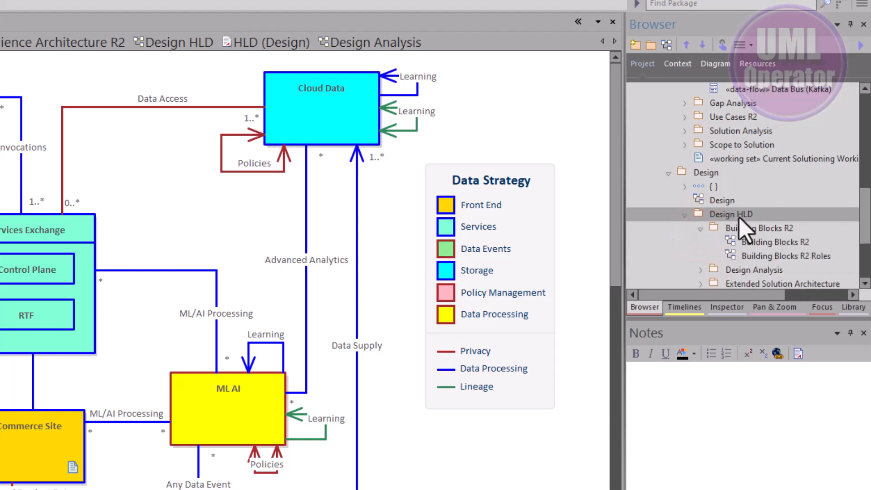
double_click(752, 243)
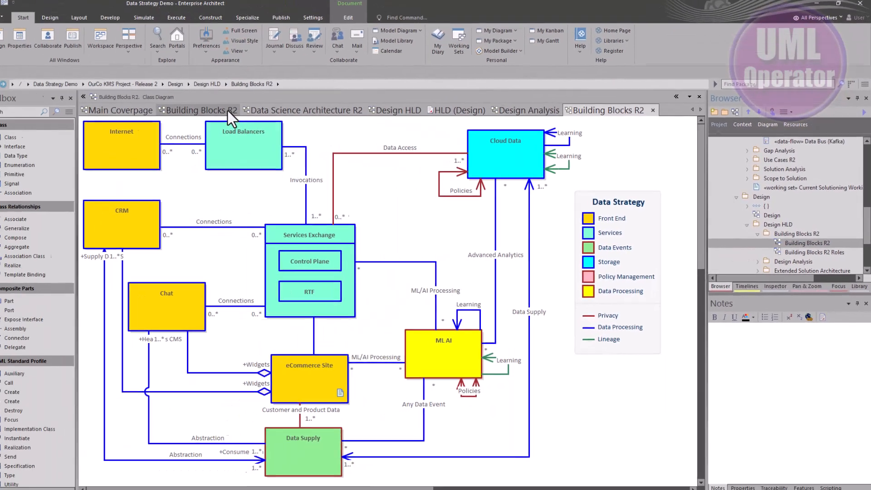
click(233, 111)
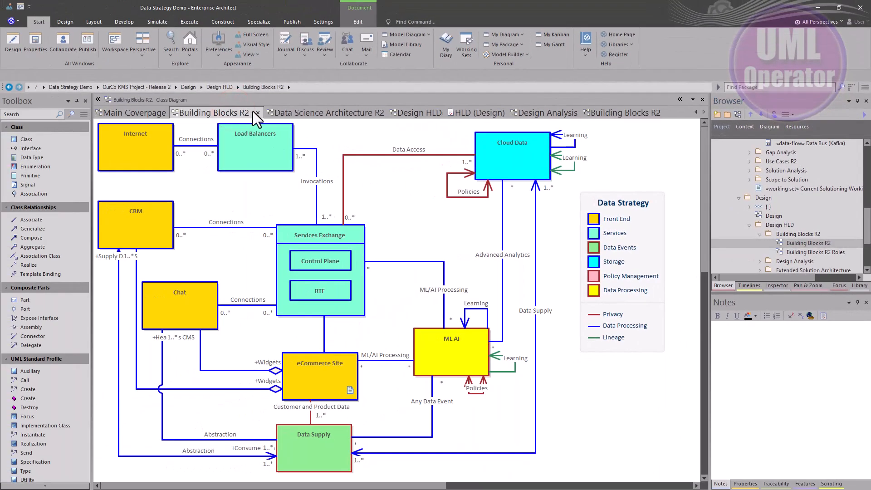
click(257, 112)
- Show the Data Science Architecture R2 diagram and locate it in the project tree
click(245, 111)
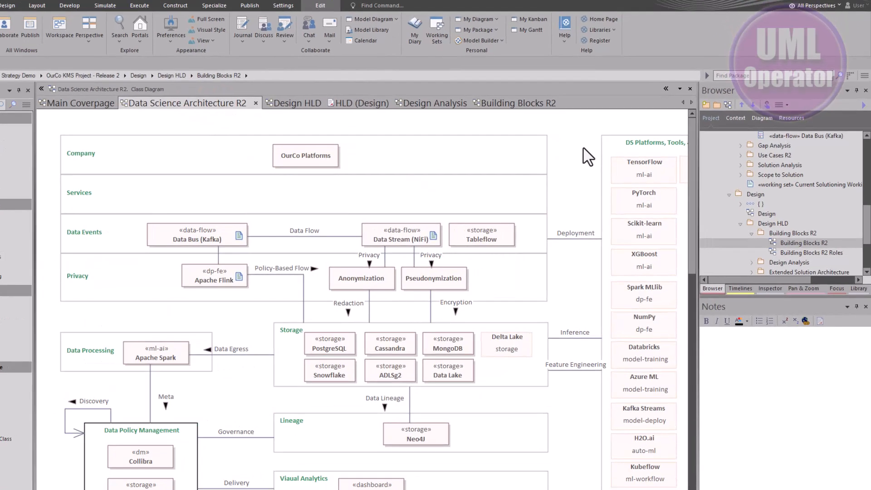
right_click(596, 153)
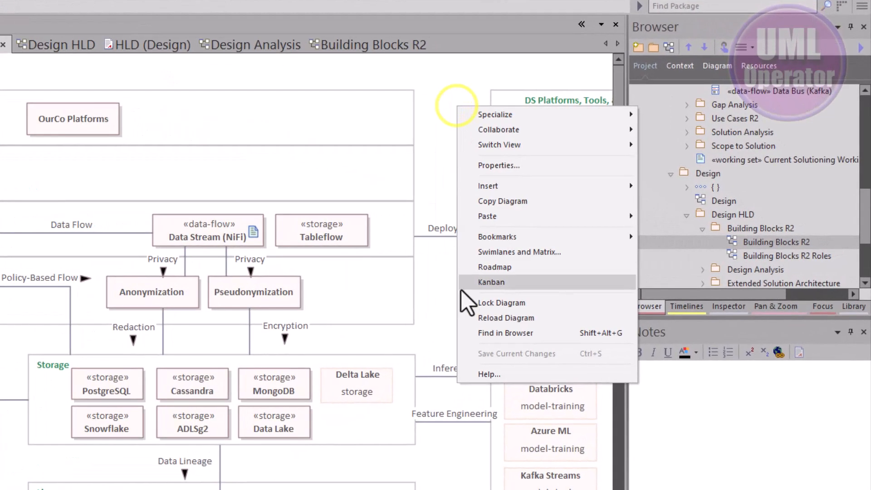
click(481, 332)
scroll(763, 131, up, 2)
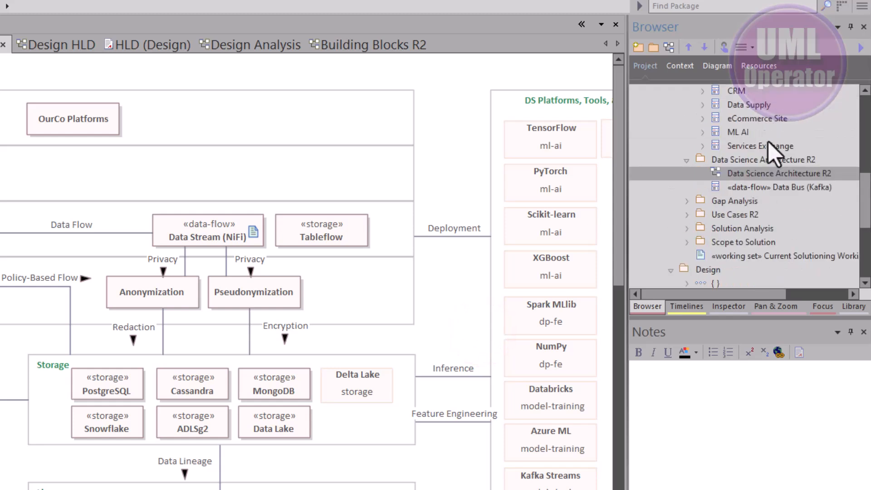
- Clone the structure of the Data Science Architecture R2 package as new version 0.03 into the Design HLD package
click(751, 165)
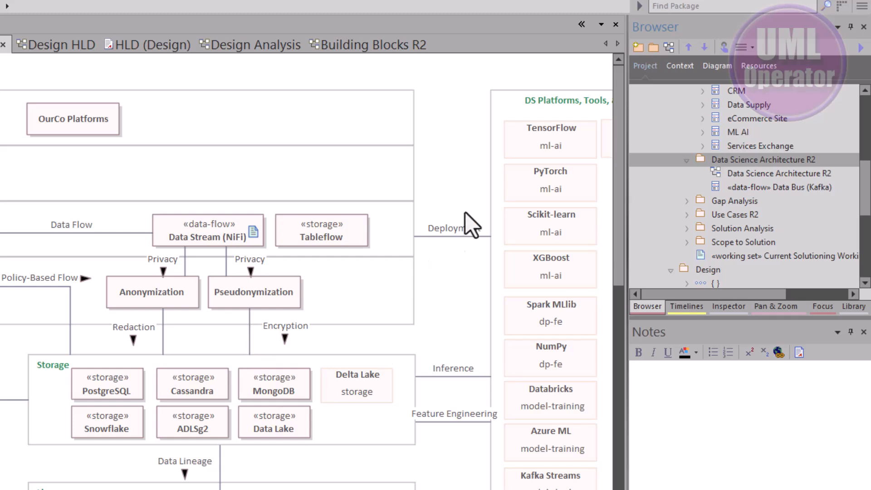
right_click(720, 162)
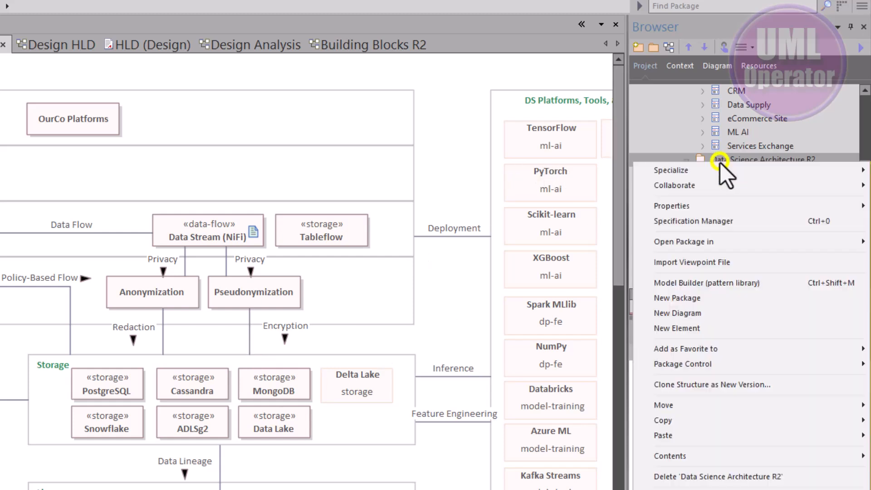
click(694, 383)
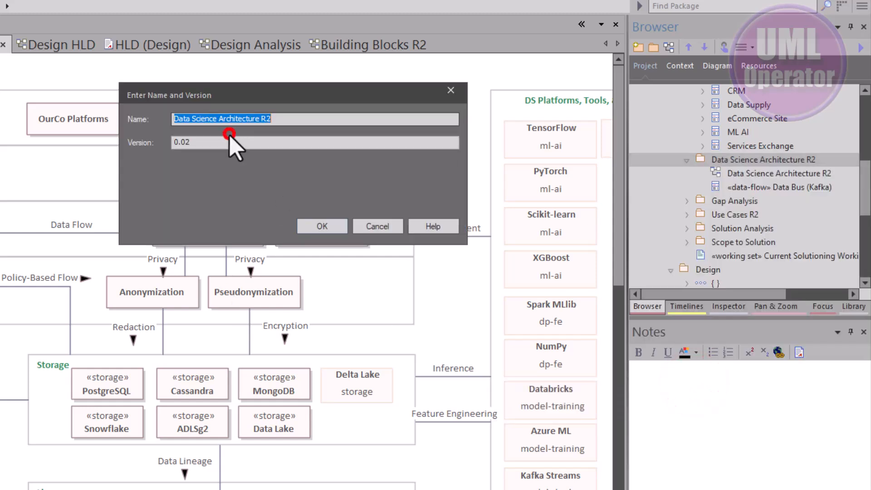
click(211, 142)
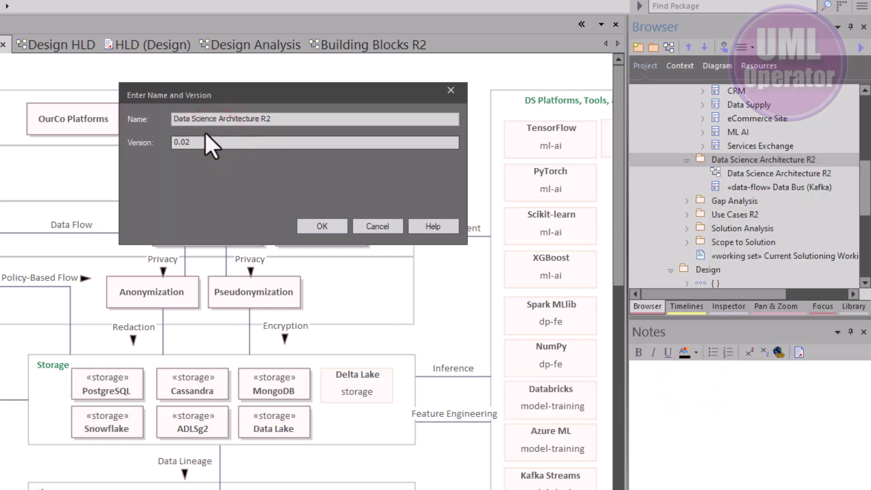
key(BackSpace)
text(3)
click(323, 226)
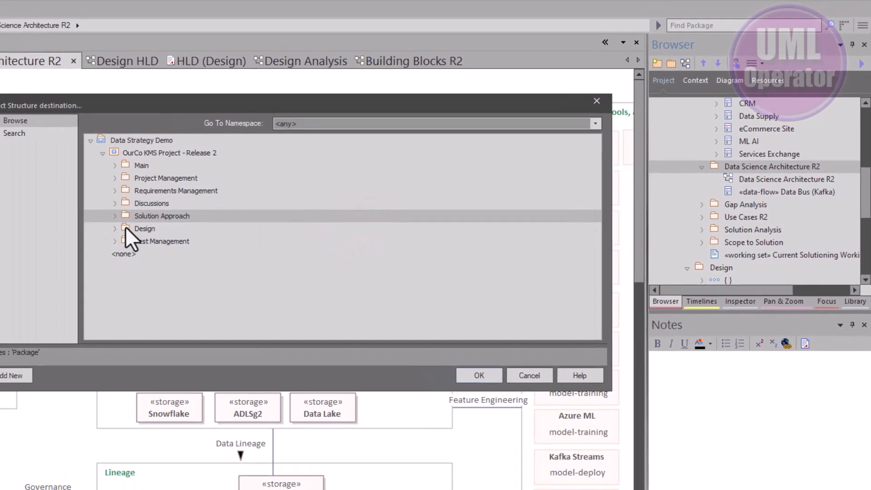
double_click(128, 228)
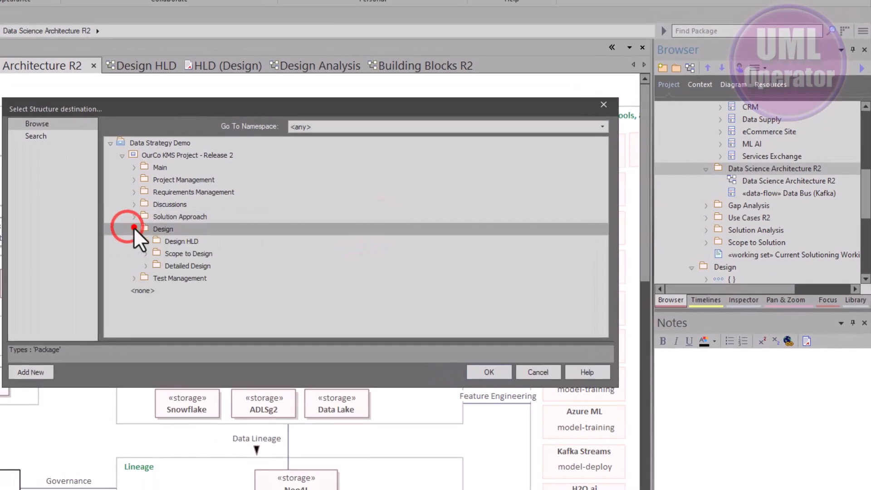
click(143, 241)
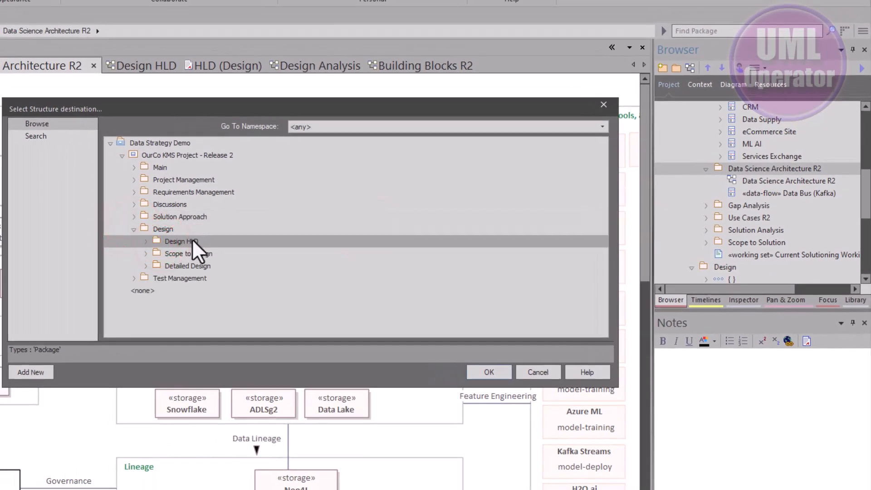
click(486, 372)
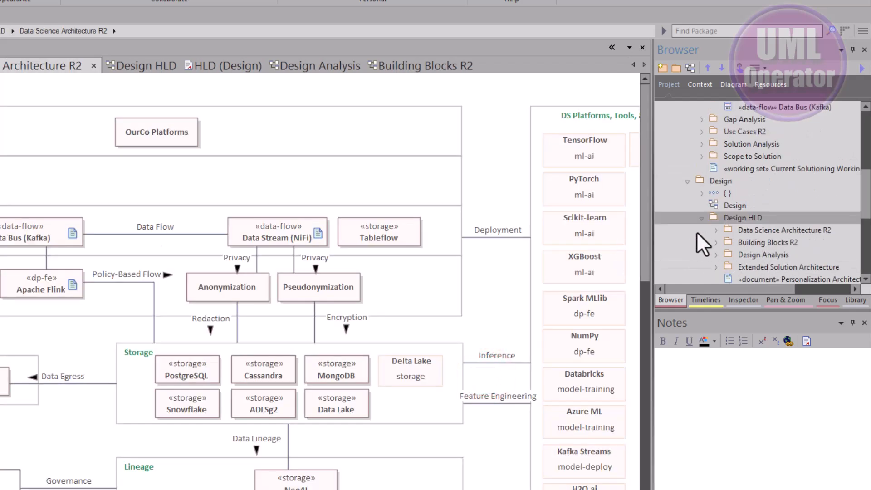
- Open the cloned Data Science Architecture R2 diagram under Design HLD
click(715, 230)
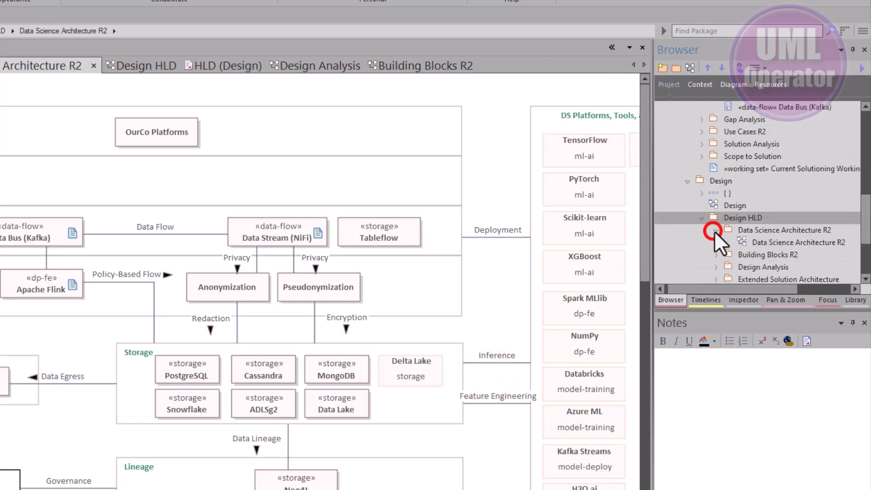
double_click(758, 243)
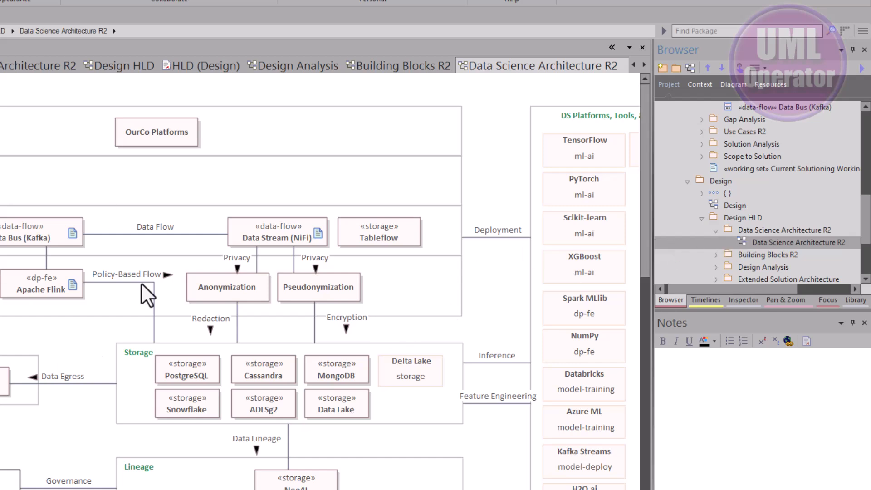
- Show the cloned Building Blocks R2 diagram and rename its package under Design HLD as "DSA R2 ABB Design"
click(412, 67)
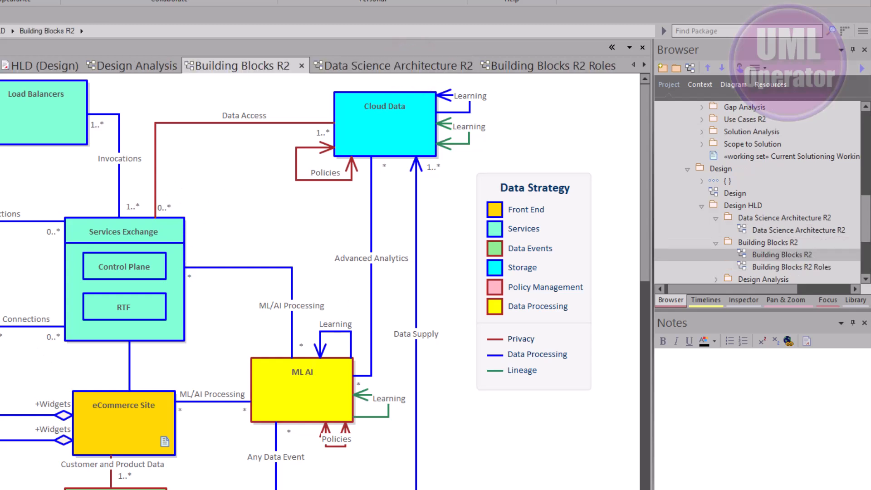
click(749, 241)
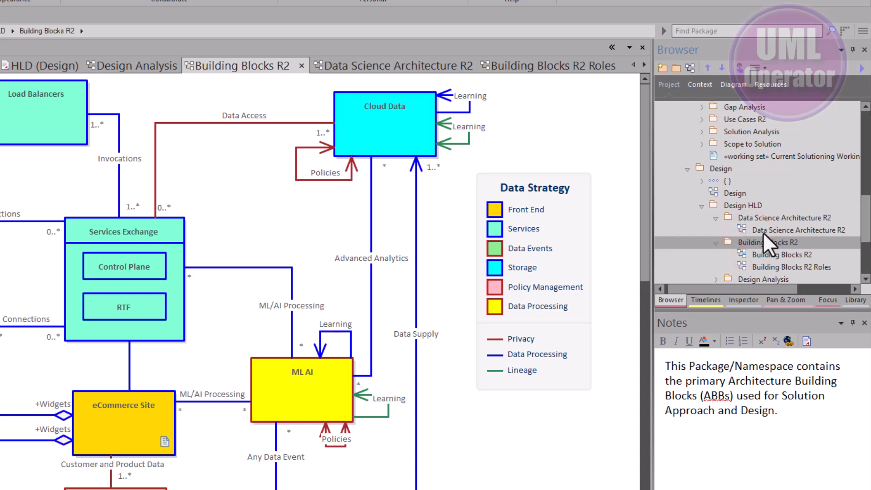
key(F2)
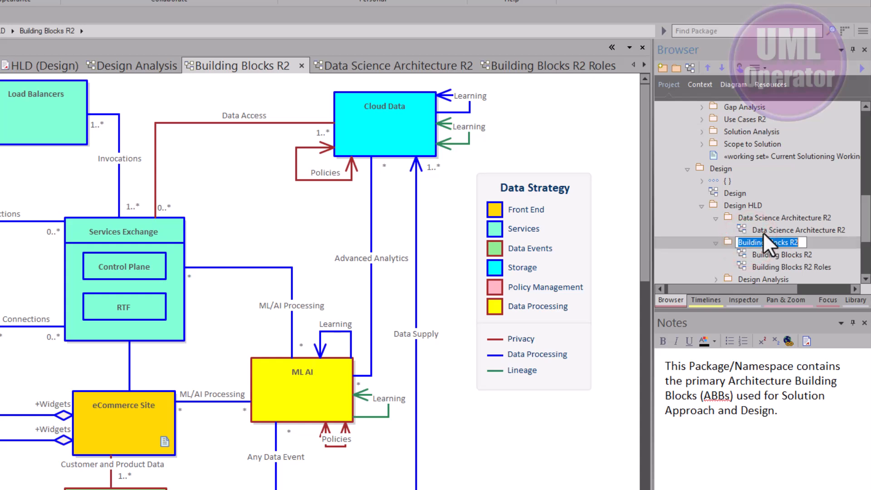
text(DSA R2 ABB Design)
click(731, 242)
- Rename the package's Building Blocks R2 diagram as "DSA R2 ABB Design" and its Building Blocks R2 Roles diagram as "DSA R2 Tooling Roles"
click(755, 253)
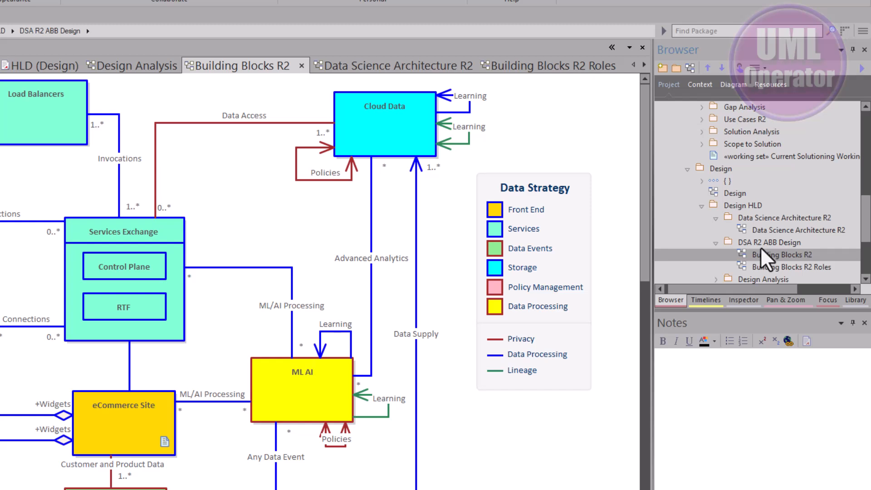
key(F2)
text(DSA R2 ABB Design)
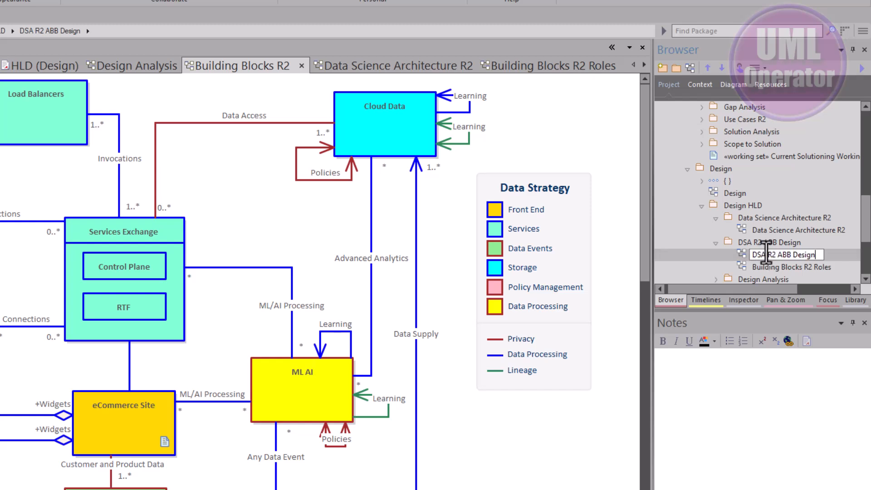
key(Return)
click(771, 263)
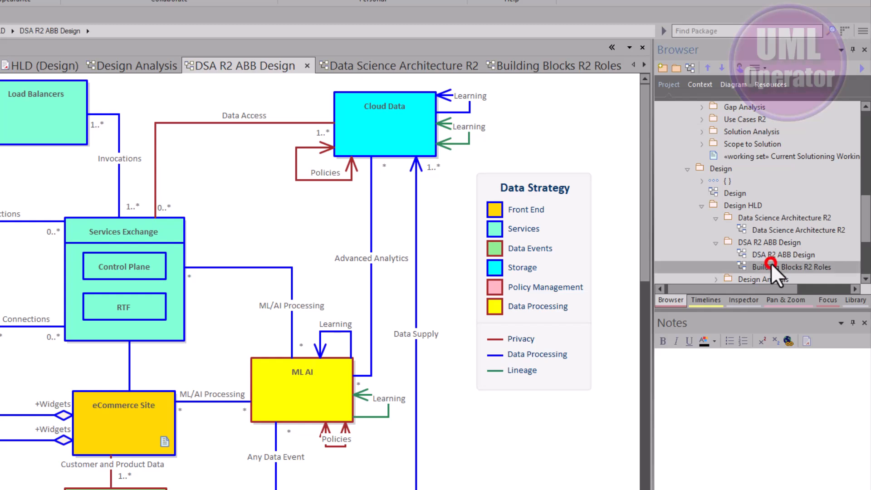
key(F2)
text(DSA R2 Tooling Roles)
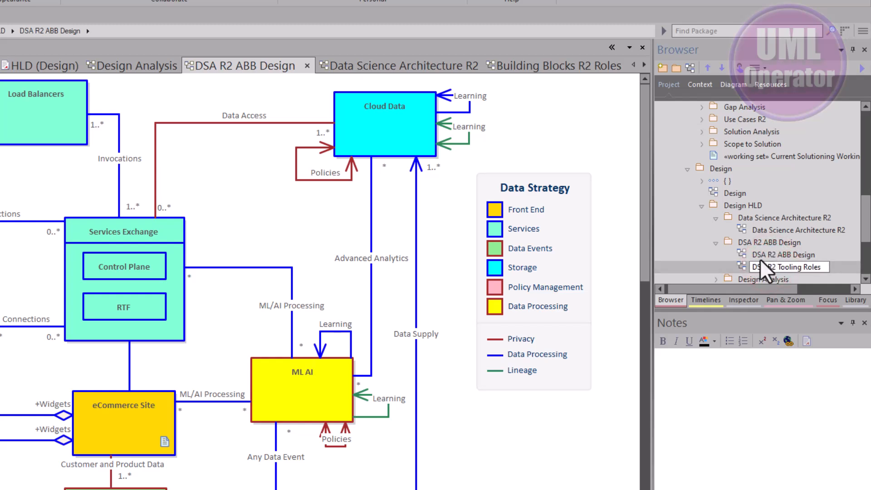
click(764, 231)
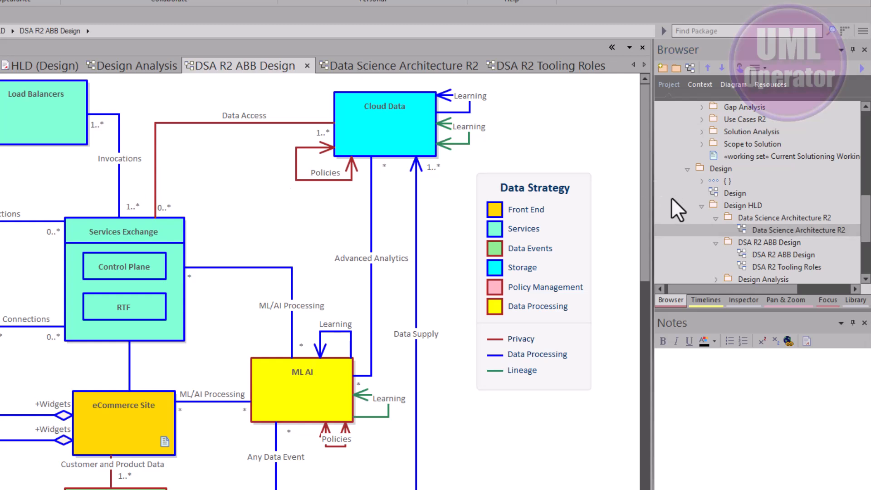
- Rename the Data Science Architecture R2 package under Design HLD and the diagram inside it as "DSA R2 Tooling Design"
click(804, 232)
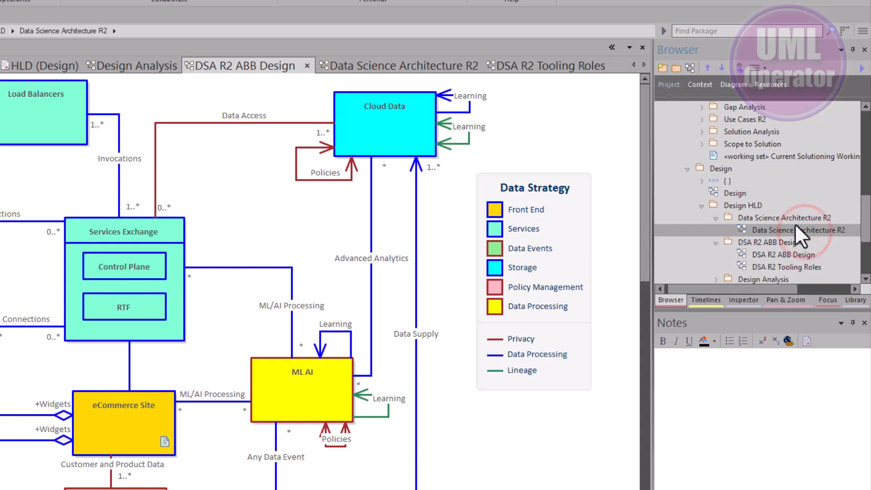
click(789, 217)
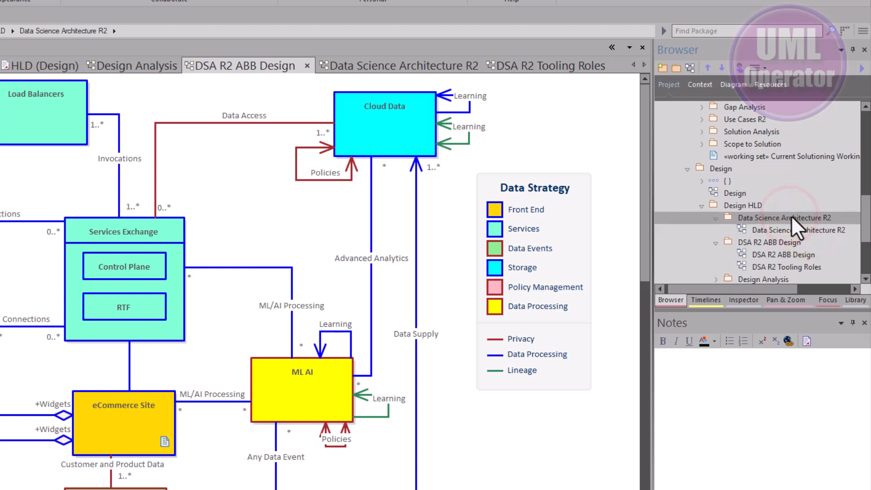
key(F2)
text(DSA R2 Tooling Design)
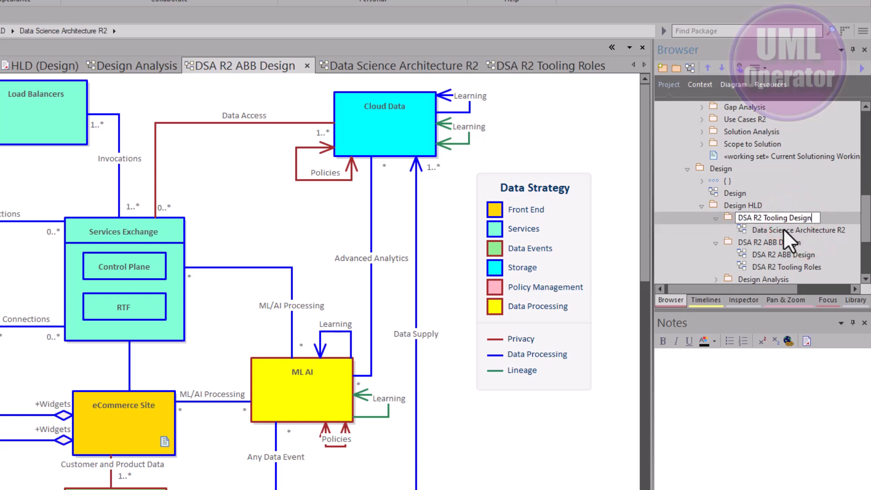
click(783, 228)
key(F2)
text(DSA R2 Tooling Design)
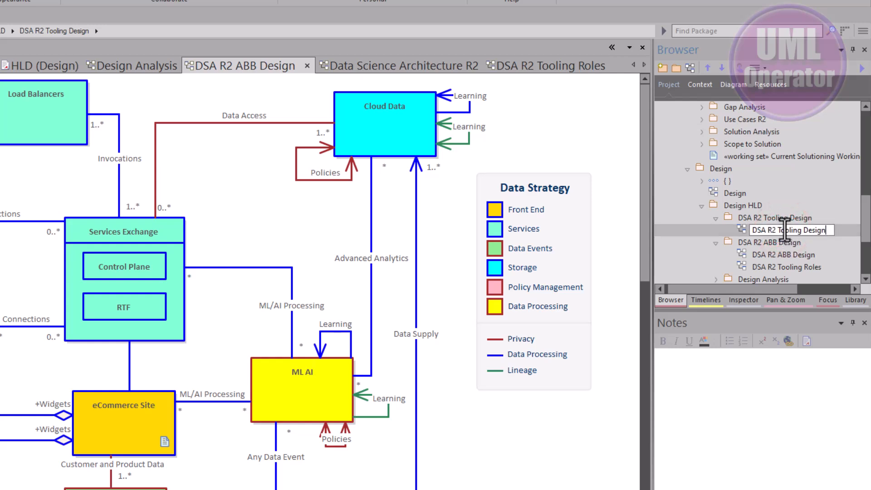
click(769, 220)
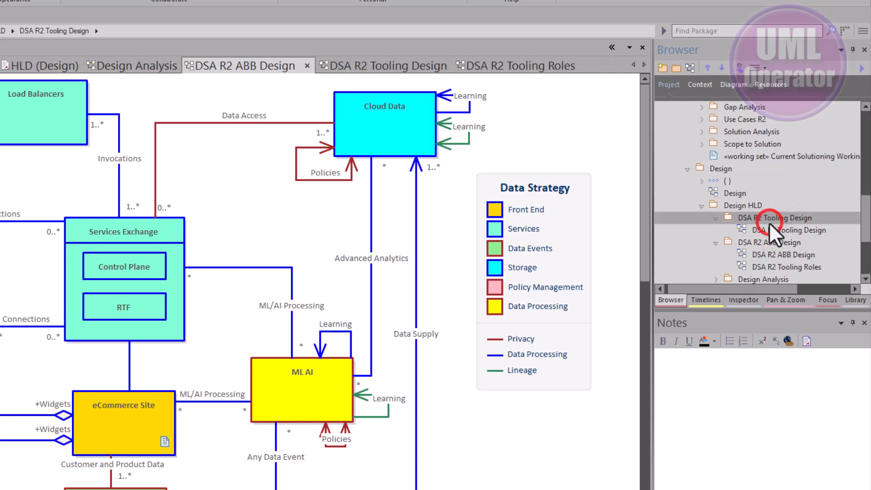
- Collapse the Solution Approach package in the project tree and open the DSA R2 Tooling Design diagram
scroll(750, 196, up, 8)
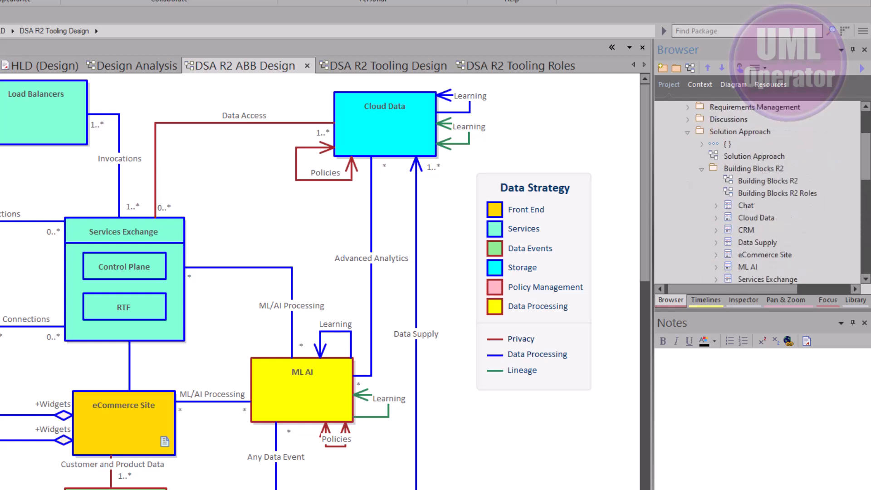
click(685, 131)
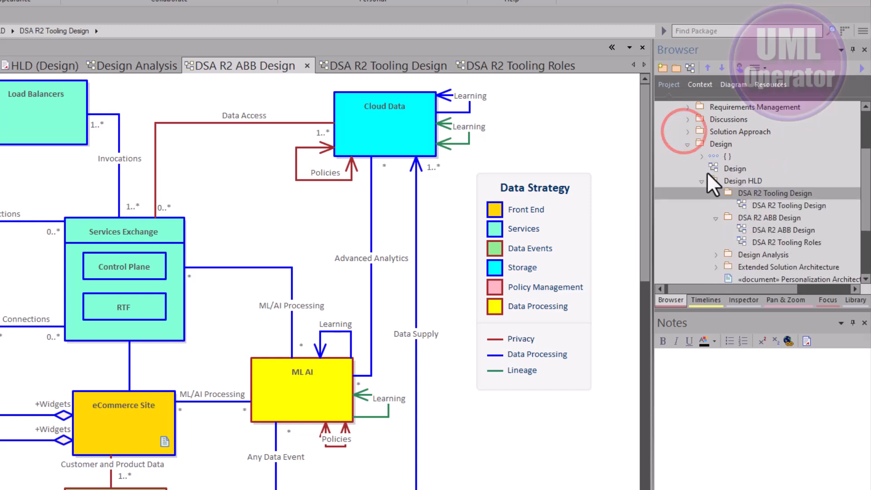
click(749, 204)
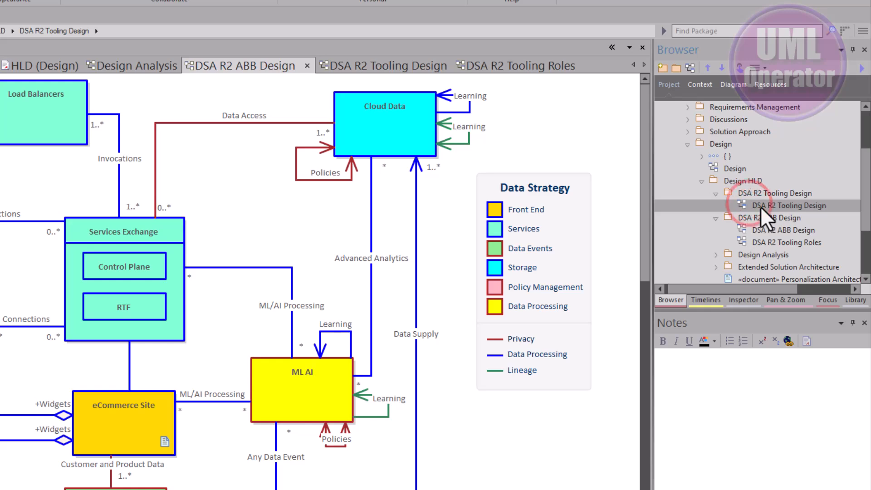
double_click(758, 205)
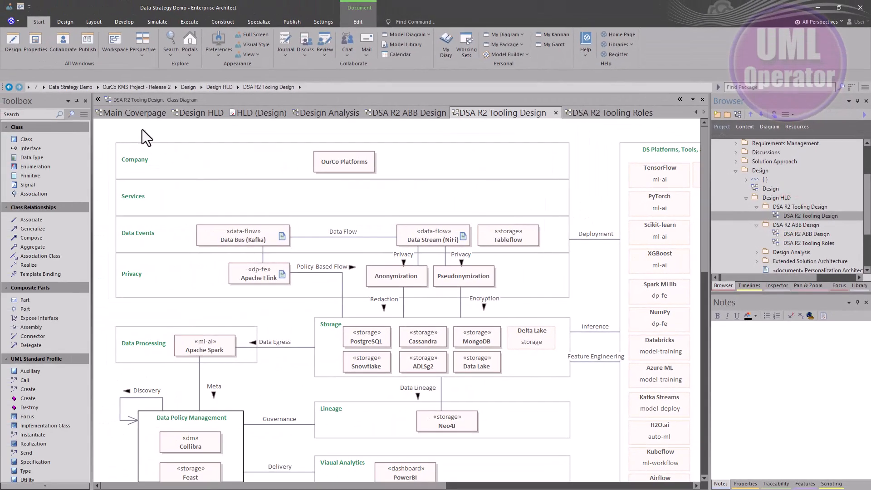
- Clone all elements on the DSA R2 Tooling Design diagram as new version 0.03
click(144, 136)
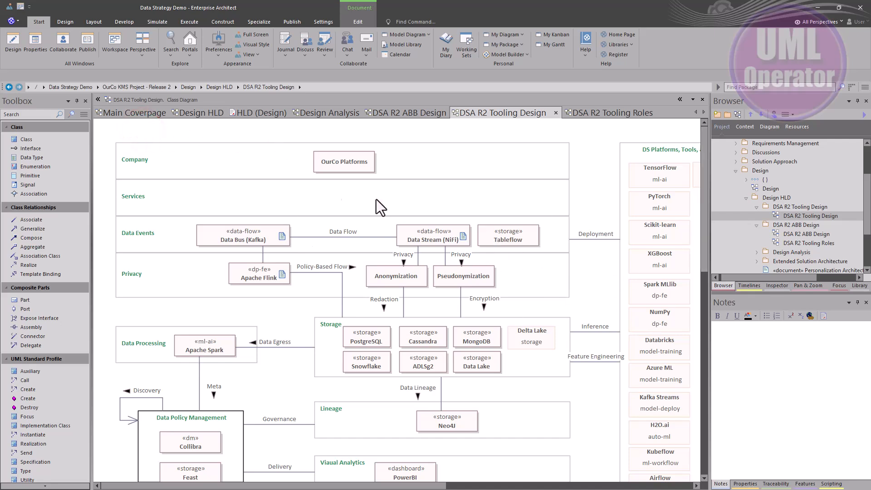
key(ctrl+a)
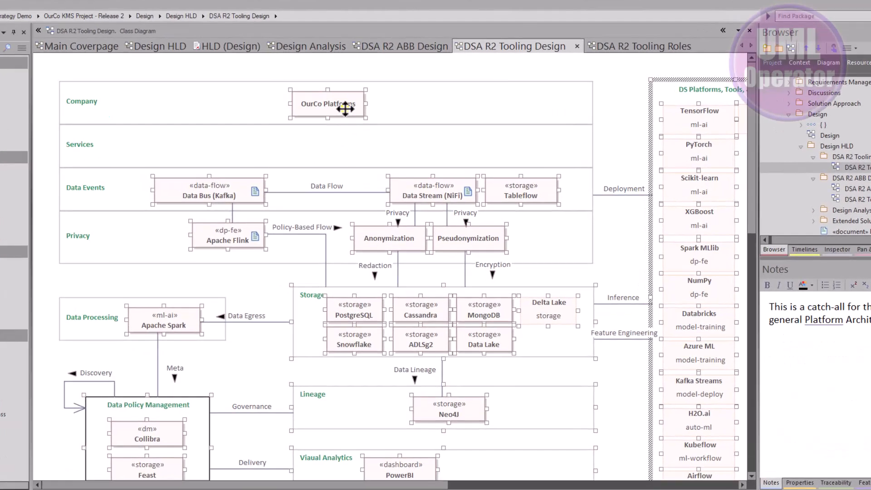
right_click(359, 166)
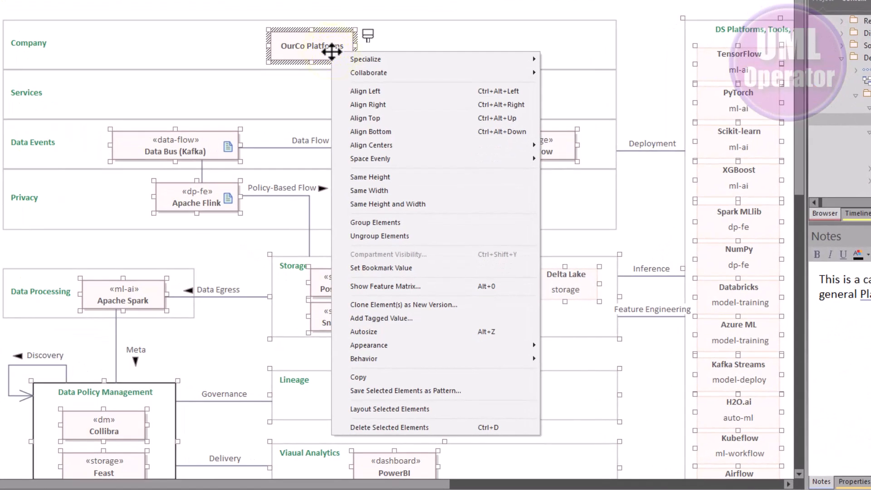
click(393, 304)
click(444, 161)
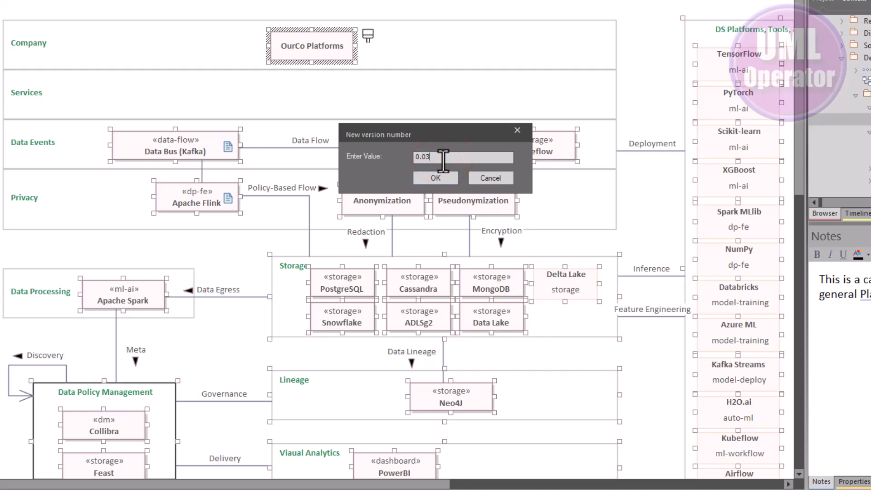
click(436, 177)
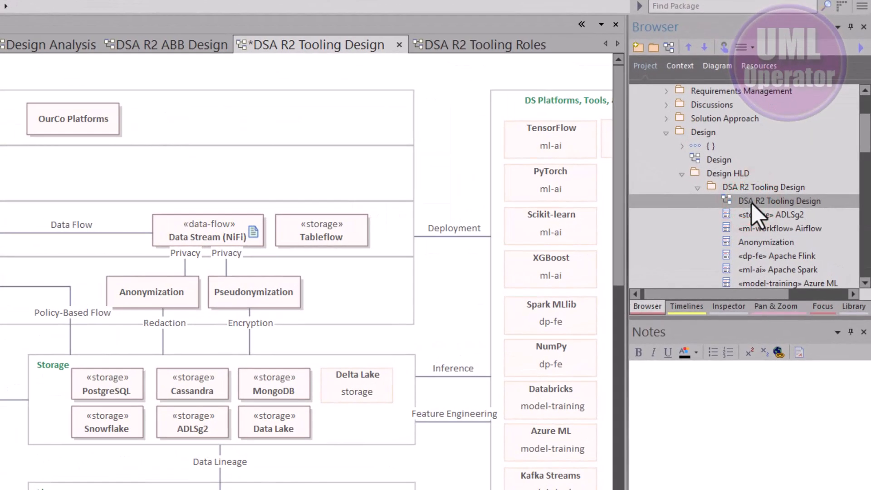
- Locate the Data Stream (NiFi) element in the project tree and review the cloned elements in the DSA R2 Tooling Design package
click(752, 204)
click(179, 235)
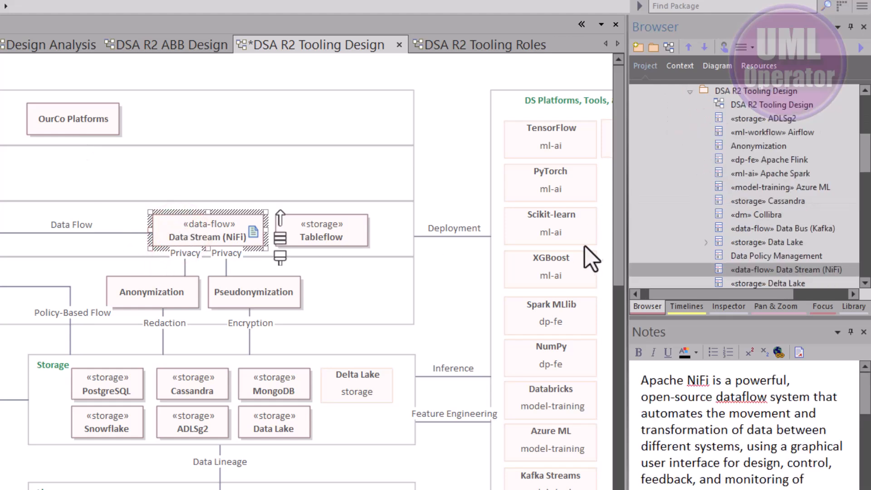
scroll(779, 180, up, 4)
scroll(778, 179, down, 7)
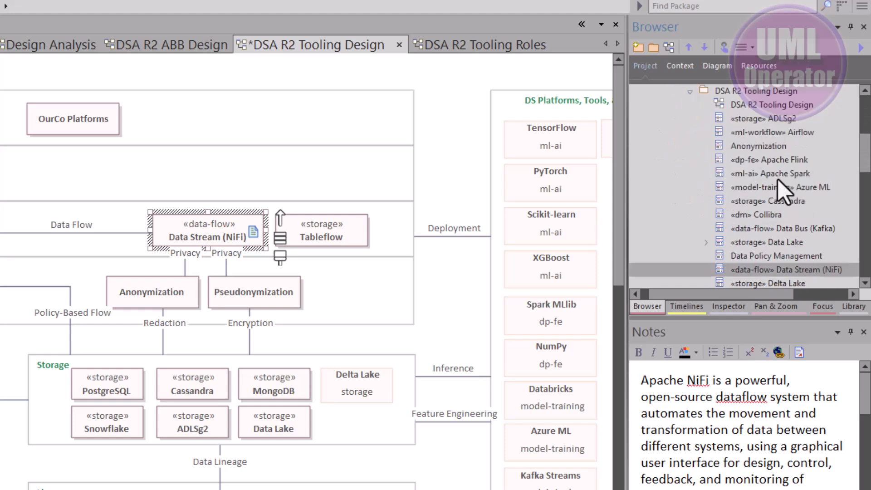
scroll(778, 179, down, 6)
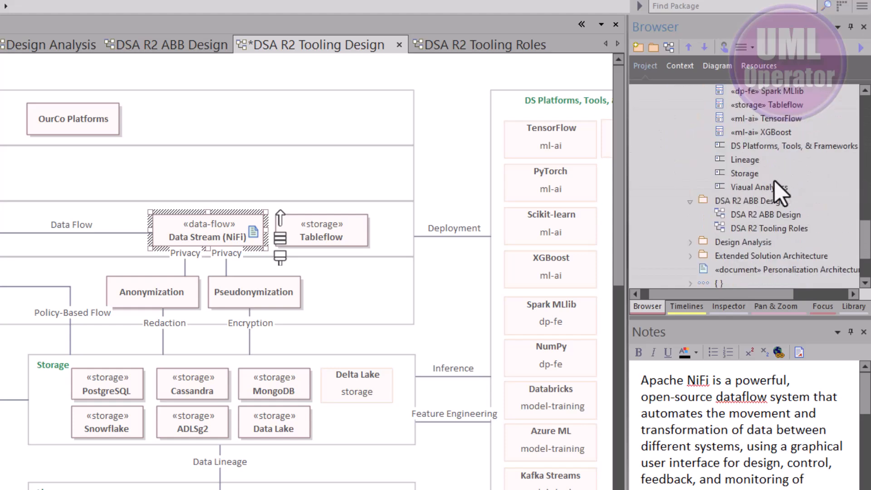
- Collapse the DSA R2 Tooling Design package and open the DSA R2 ABB Design diagram
scroll(775, 181, up, 3)
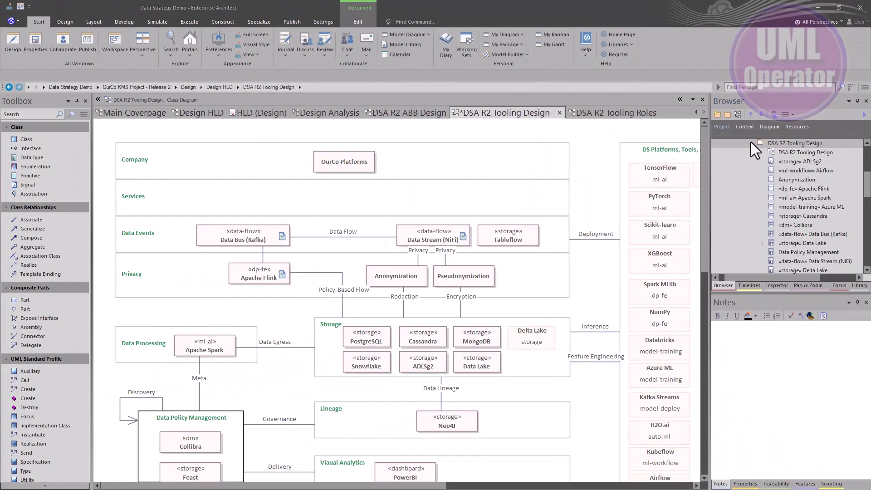
click(750, 143)
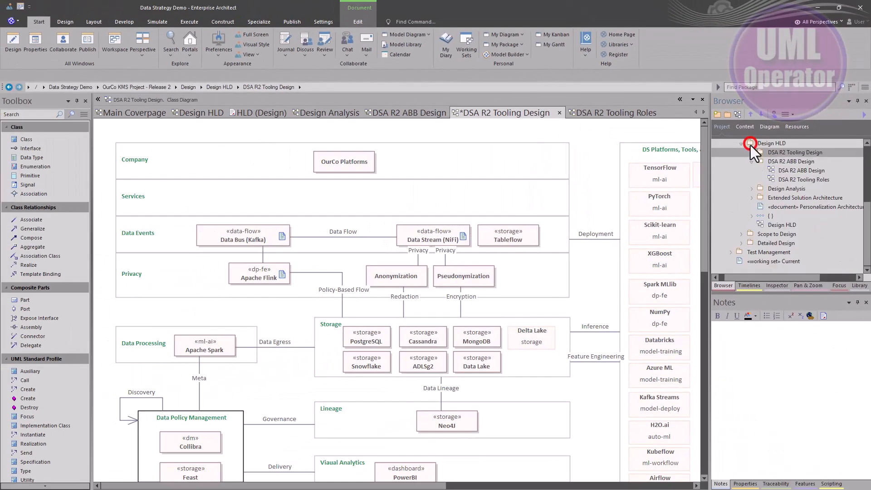
double_click(773, 170)
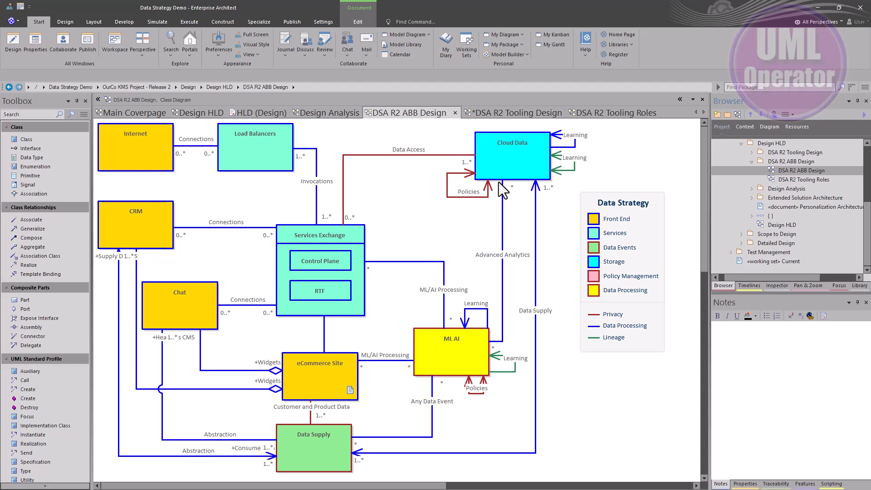
- Clone Cloud Data, ML AI, Data Supply, Services Exchange, RTF and Control Plane on the DSA R2 ABB Design diagram as new version 0.03
click(499, 167)
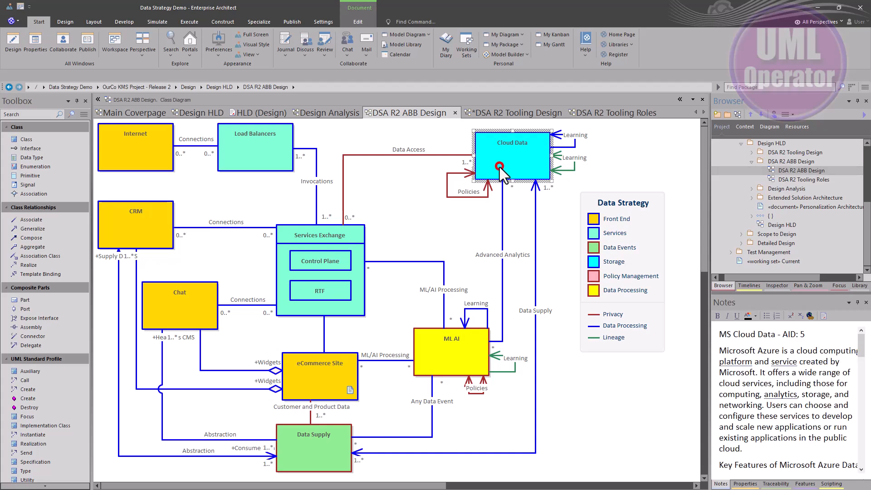
ctrl+click(444, 363)
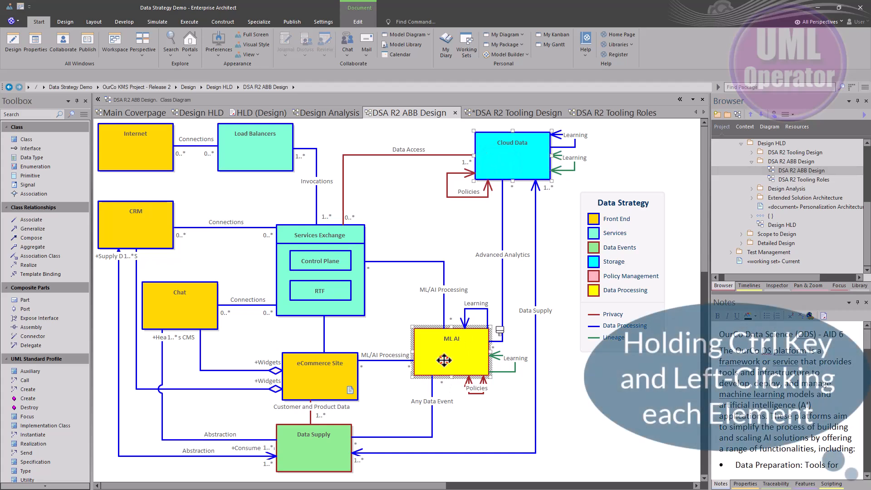
ctrl+click(308, 448)
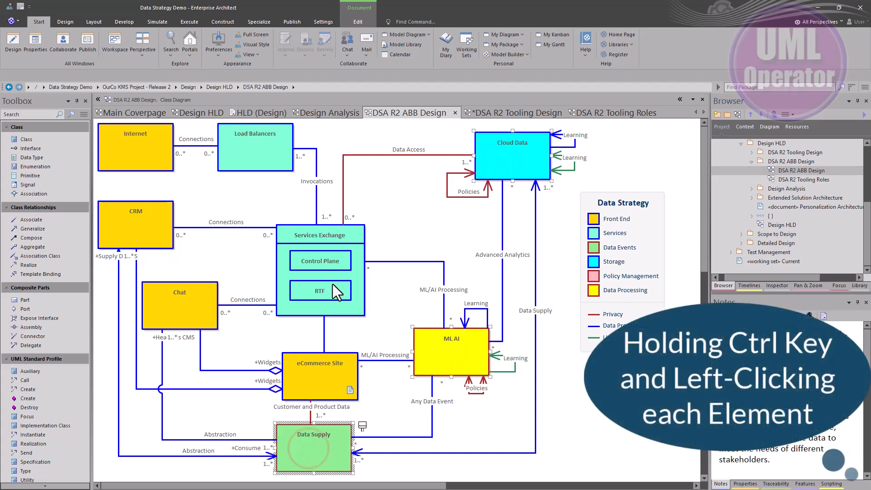
ctrl+click(317, 235)
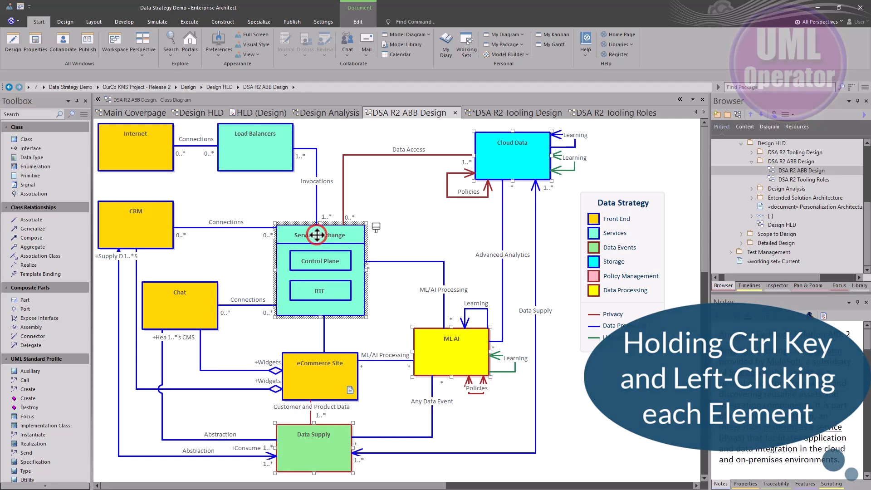
ctrl+click(332, 291)
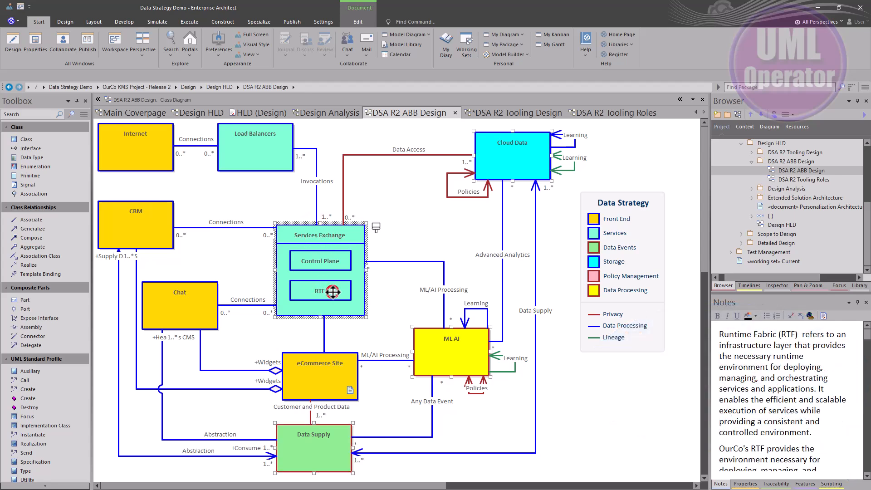
ctrl+click(341, 265)
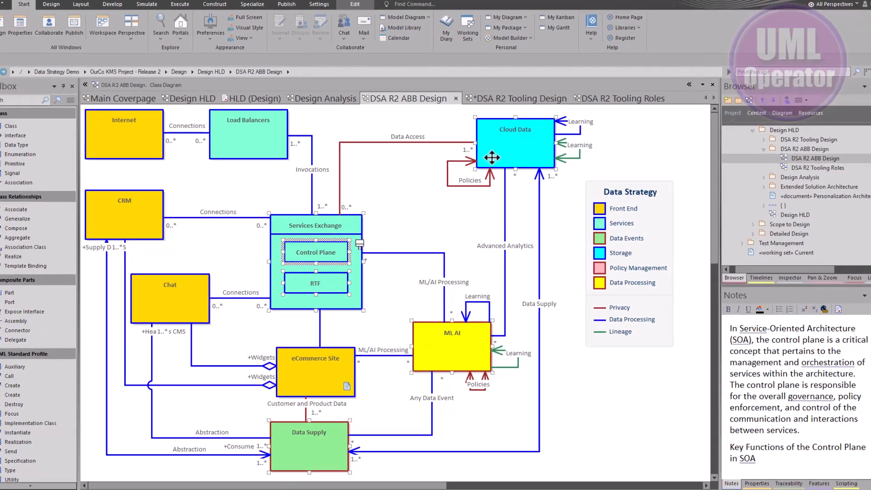
right_click(488, 173)
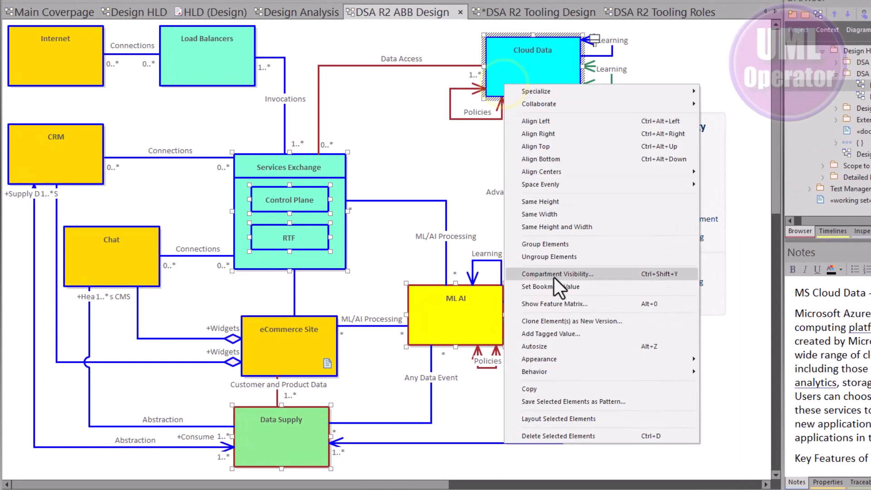
click(558, 323)
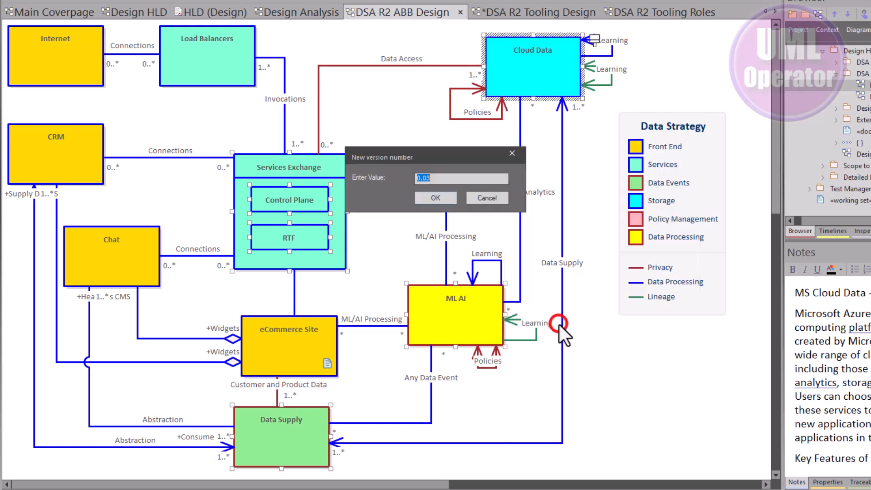
click(425, 199)
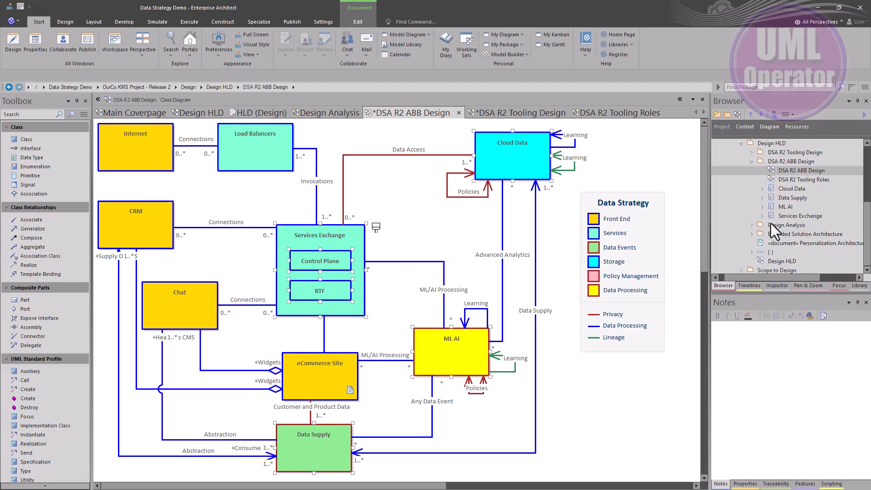
- Open the DSA R2 Tooling Roles diagram and locate its Cloud Data element in the project tree
click(792, 187)
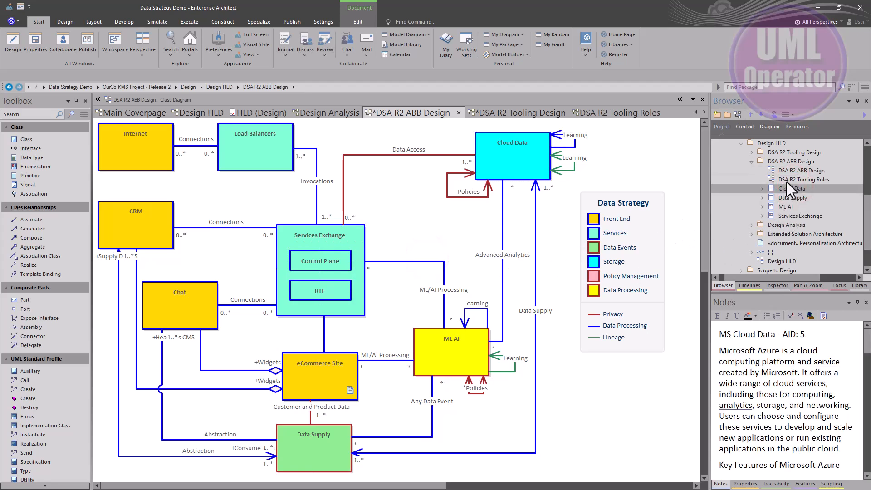
double_click(787, 179)
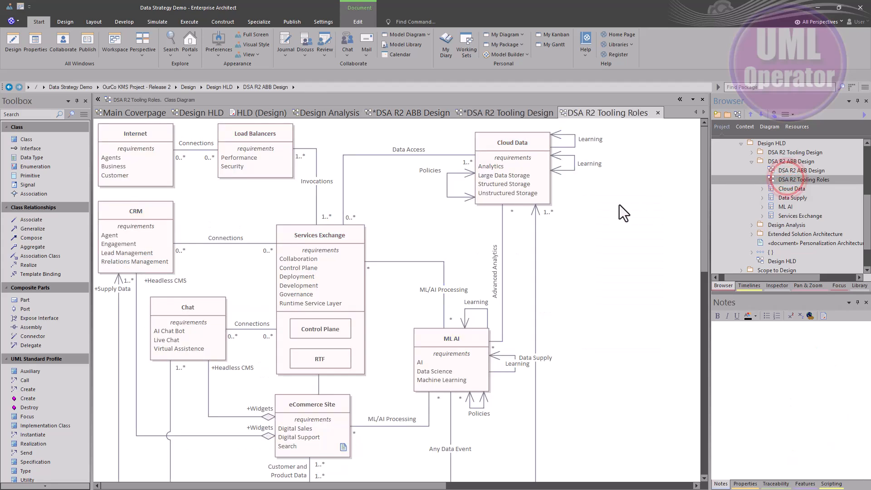
click(528, 148)
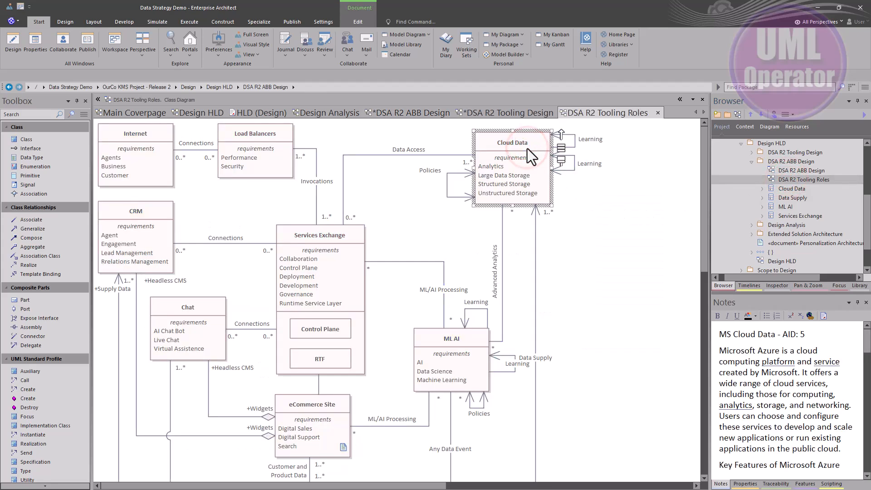
key(alt+g)
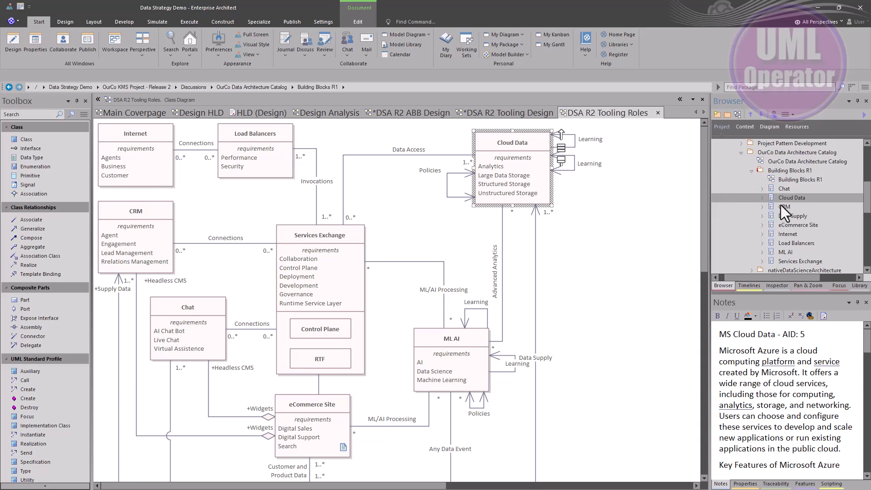
- Check the Building Blocks R1 package containing Cloud Data and collapse the OurCo Data Architecture Catalog package
scroll(790, 205, up, 2)
scroll(793, 206, down, 2)
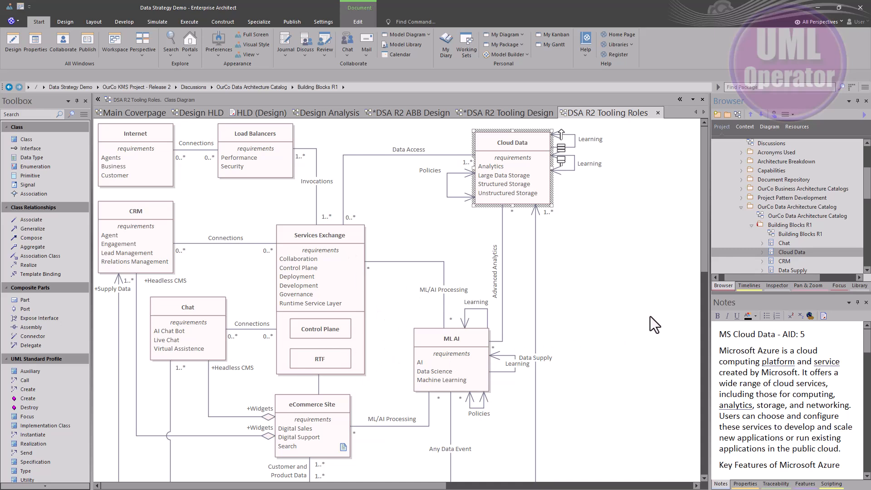
click(800, 225)
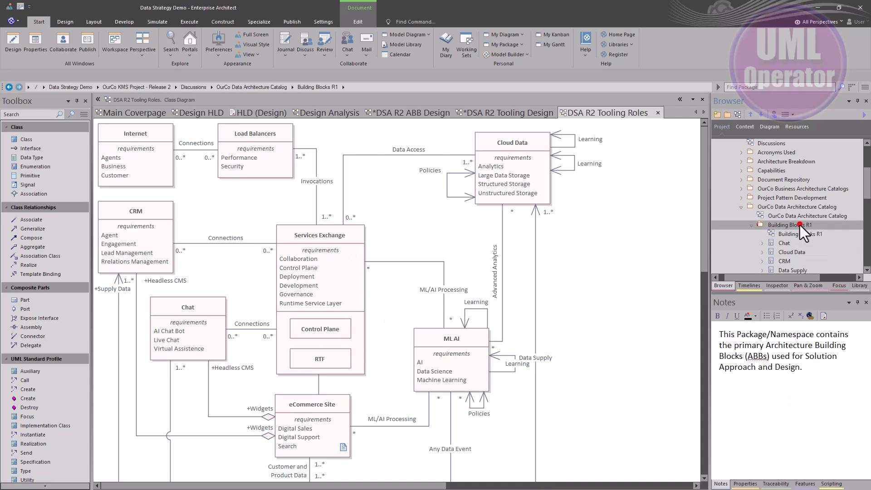
click(742, 207)
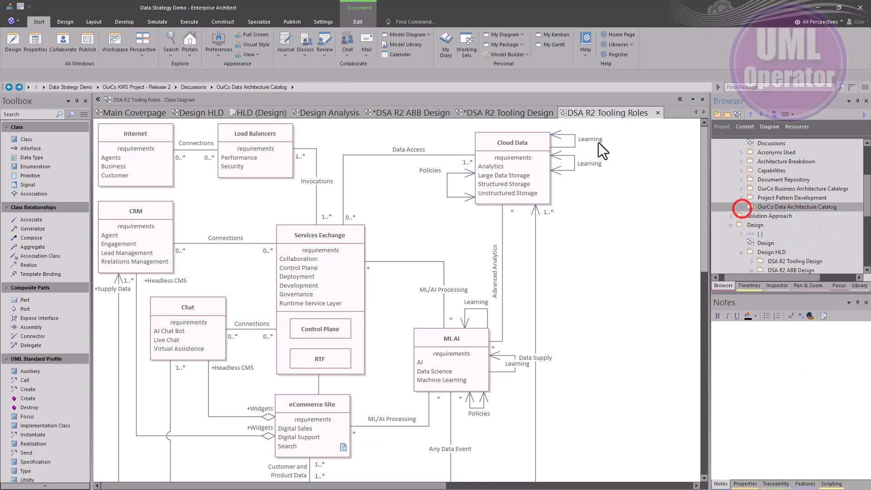
- Find the DSA R2 Tooling Roles diagram in the project tree and delete it from the DSA R2 ABB Design package
click(614, 114)
right_click(595, 245)
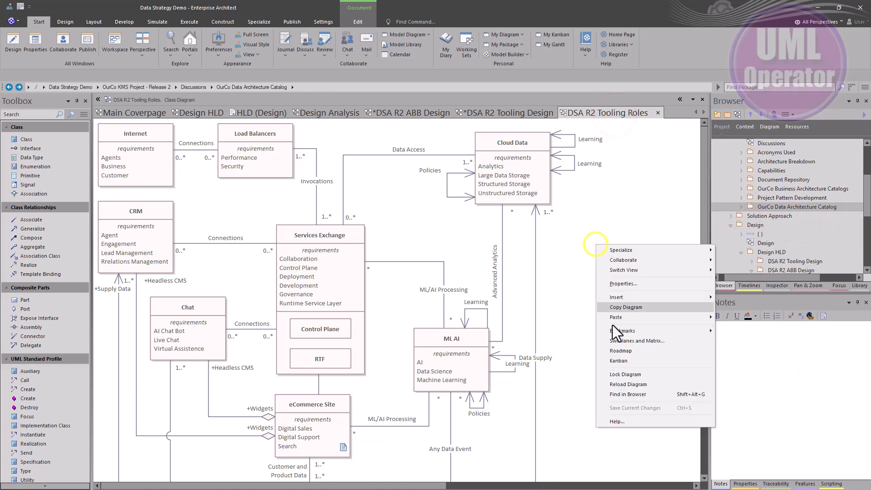
click(628, 399)
scroll(804, 245, down, 1)
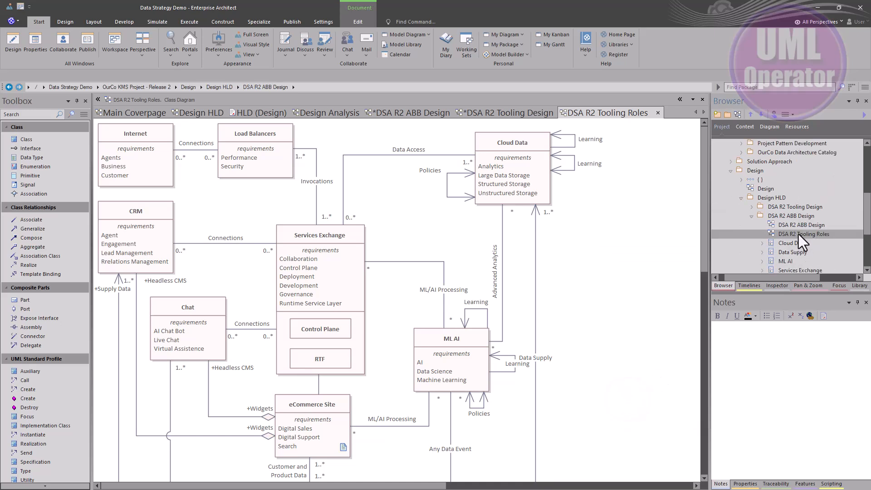
right_click(798, 234)
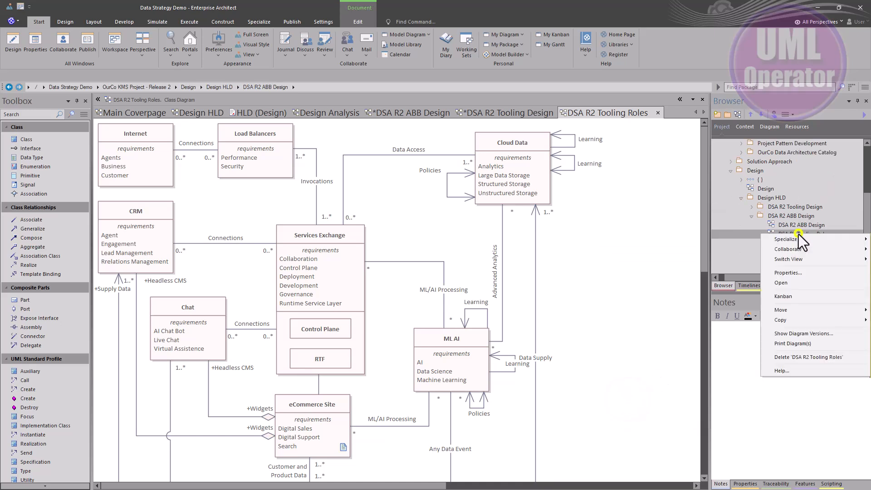
click(794, 357)
click(435, 275)
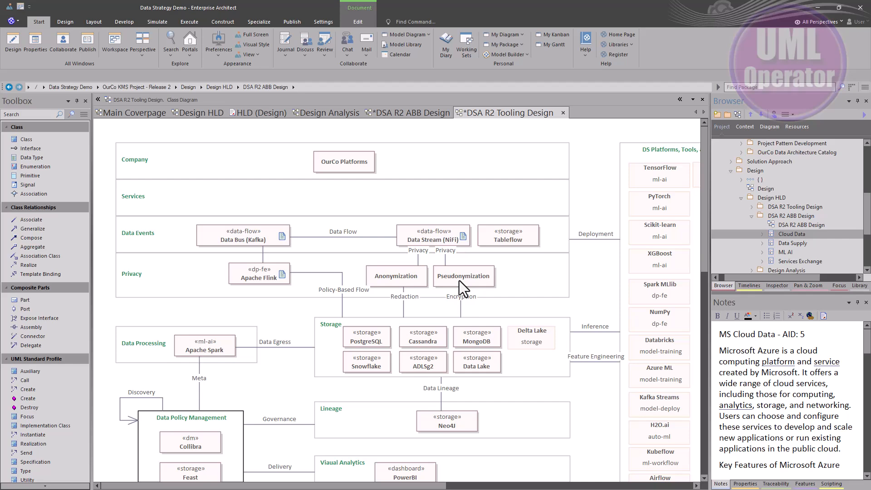
- Return to the DSA R2 ABB Design diagram and filter its elements by Version containing 03
click(386, 113)
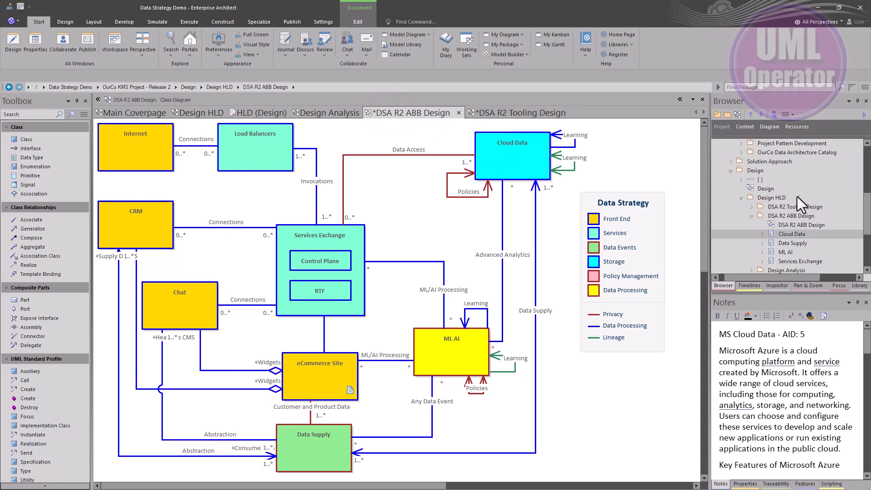
scroll(772, 228, down, 1)
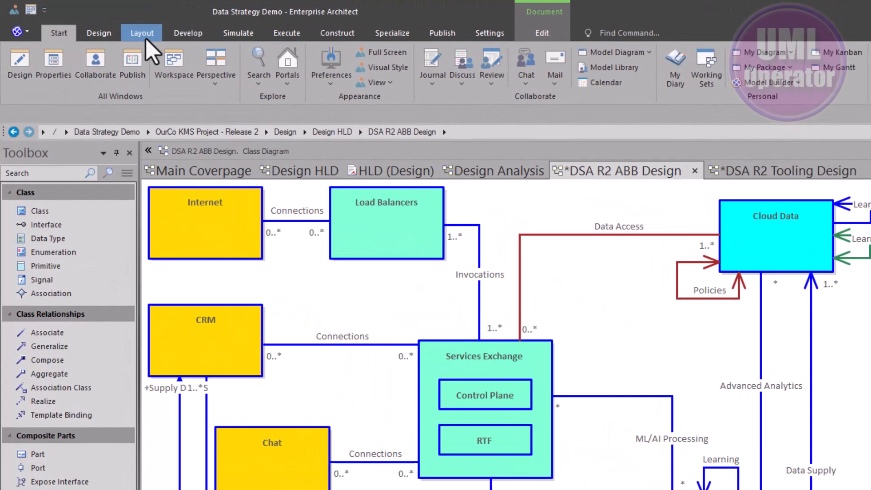
click(94, 23)
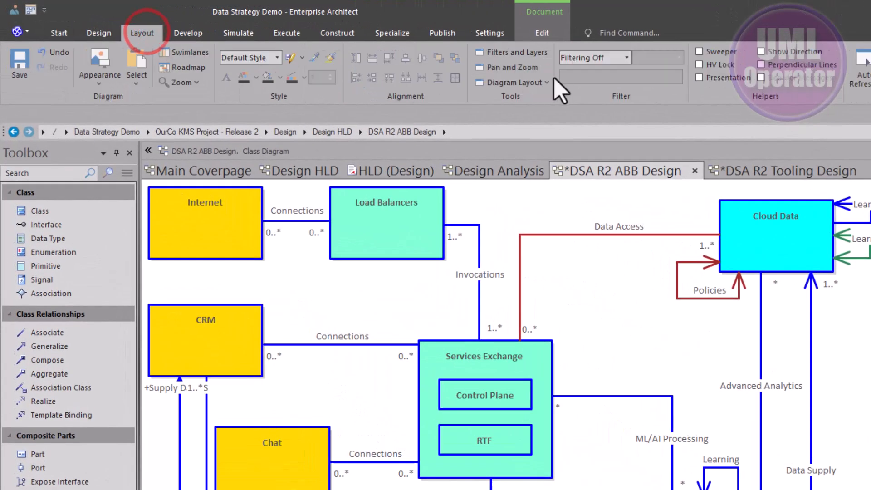
click(626, 58)
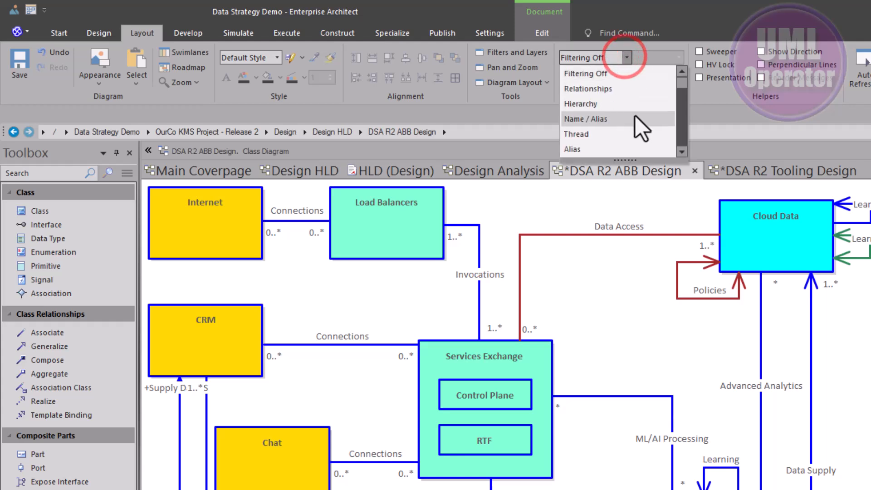
scroll(644, 119, down, 1)
scroll(641, 119, down, 2)
scroll(641, 120, down, 3)
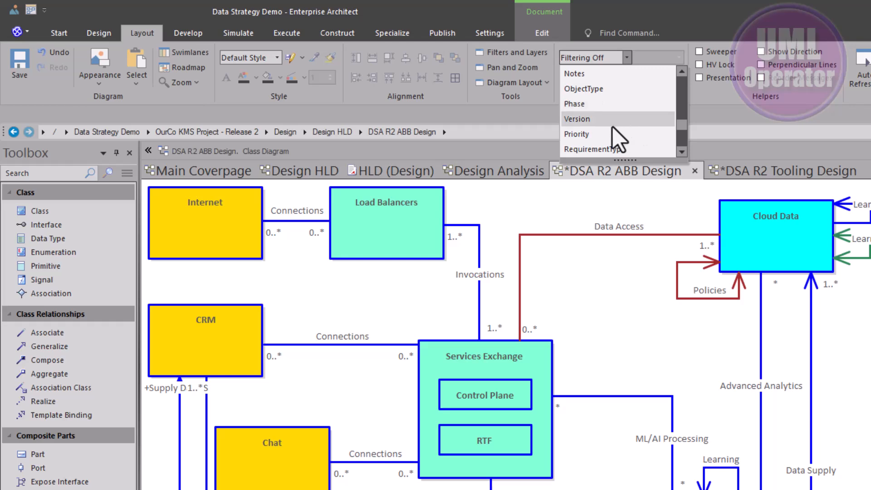
click(612, 125)
click(586, 76)
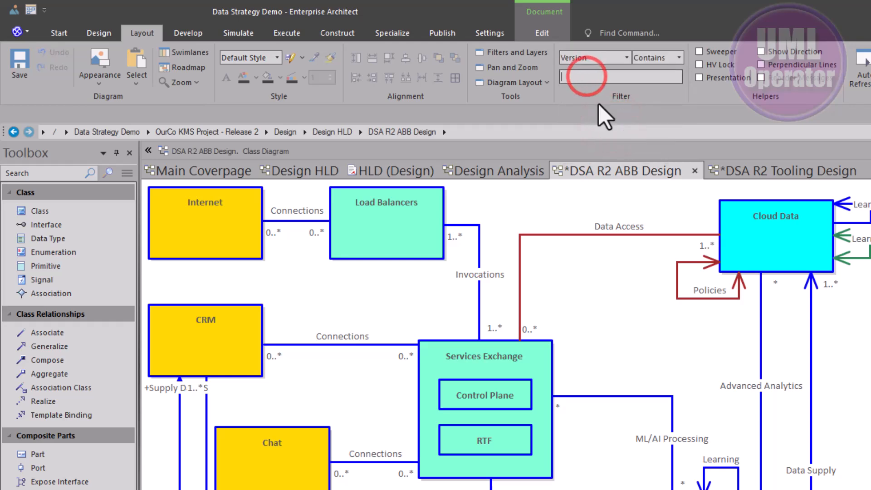
text(03)
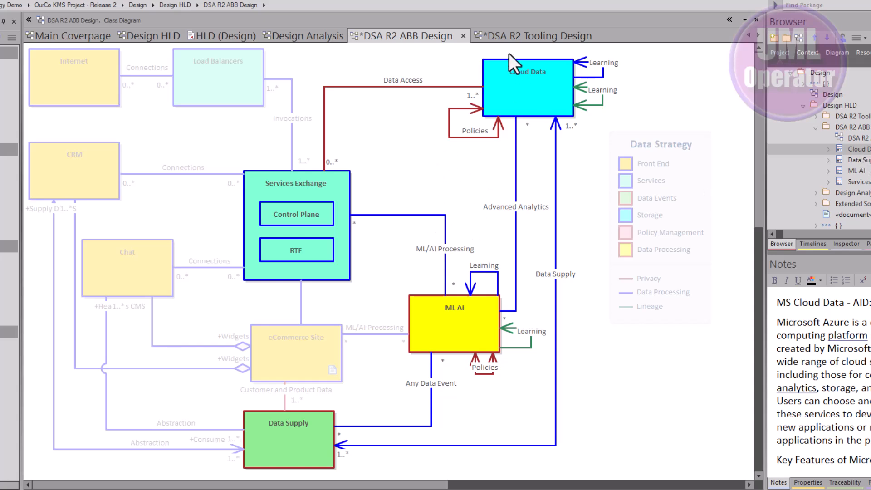
- Examine the version-filtered elements on the DSA R2 Tooling Design diagram and save the diagram
click(508, 36)
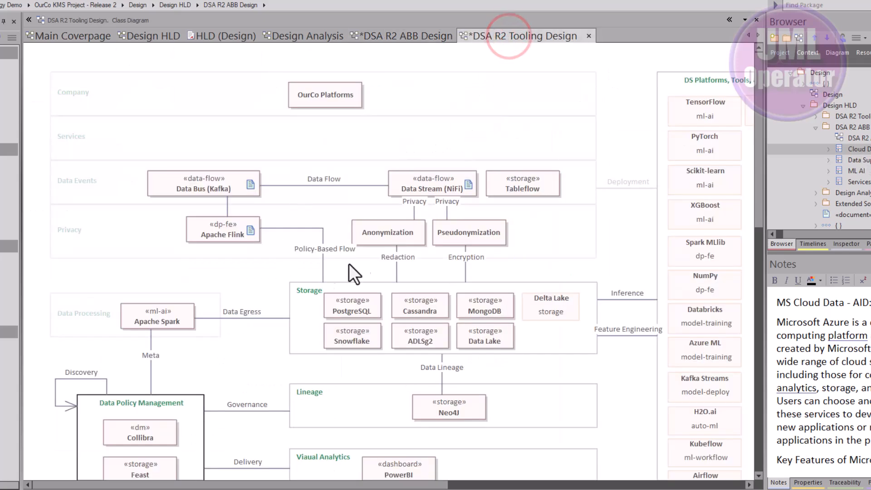
click(619, 132)
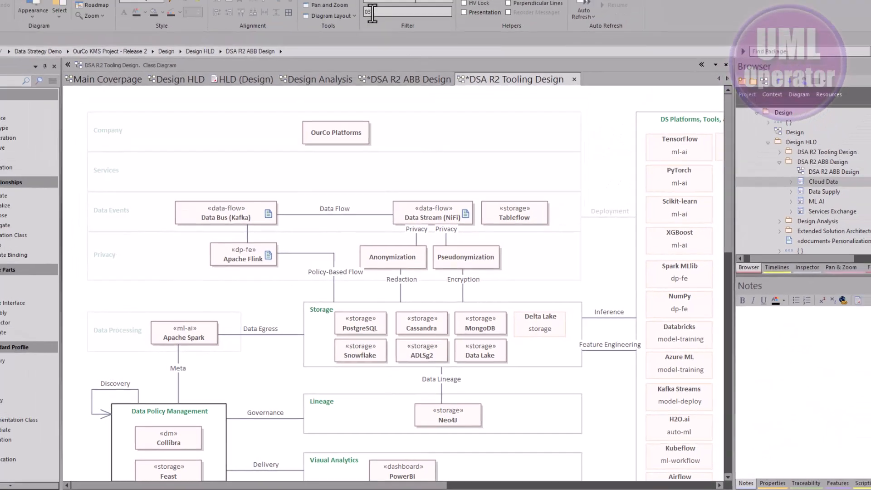
click(372, 12)
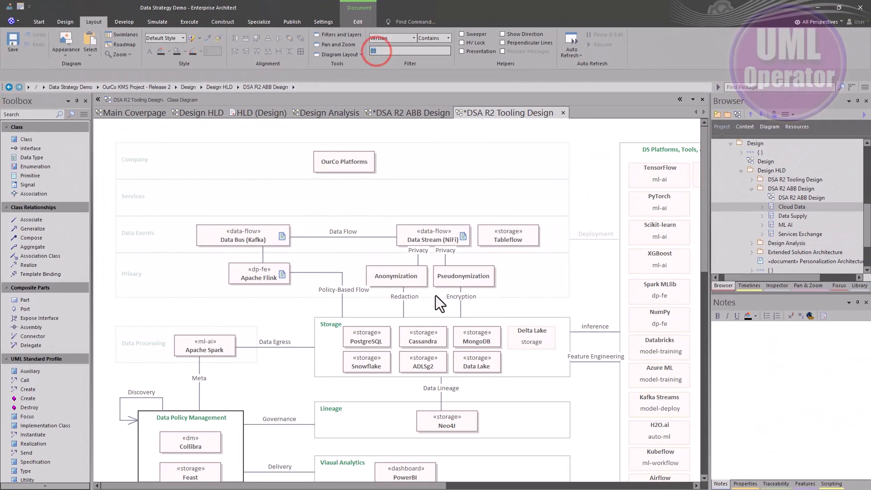
scroll(496, 305, down, 5)
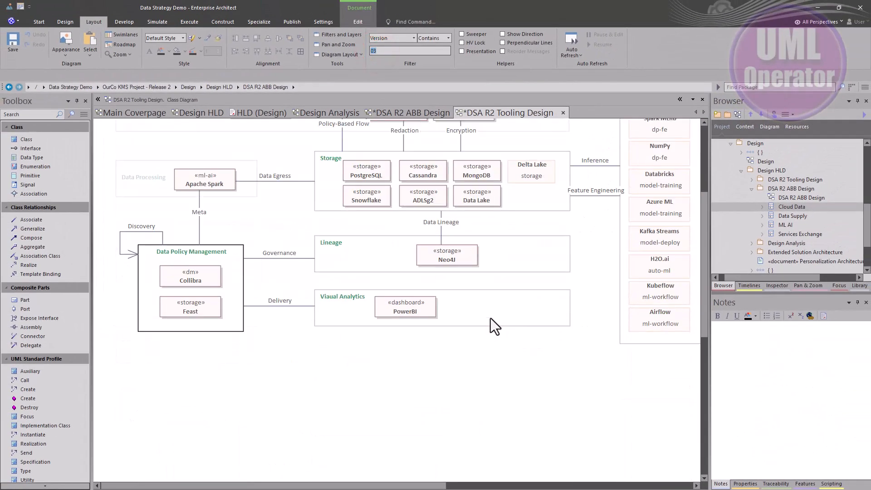
scroll(490, 318, up, 4)
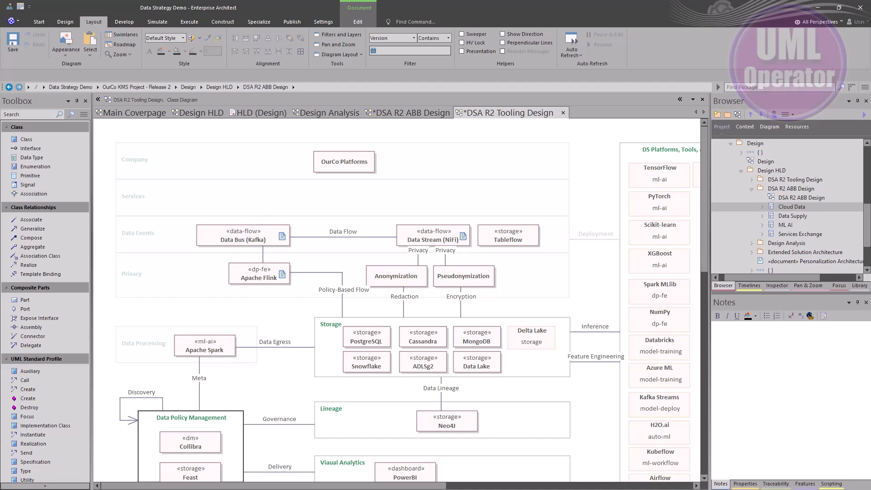
key(ctrl+s)
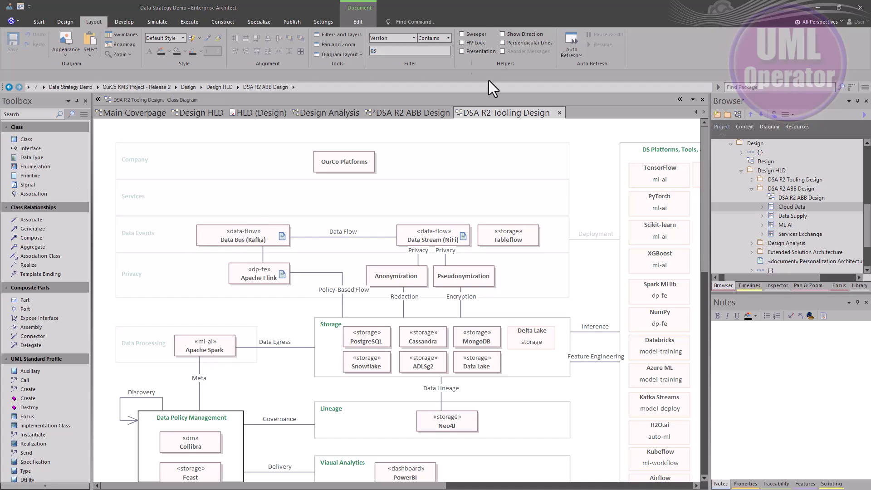
- Turn off the version filter on the DSA R2 Tooling Design diagram
click(413, 37)
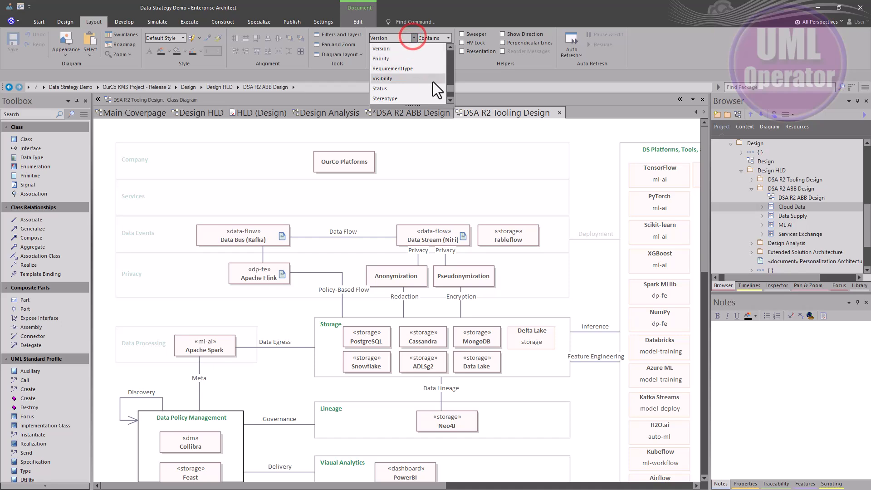
drag(450, 89, 455, 40)
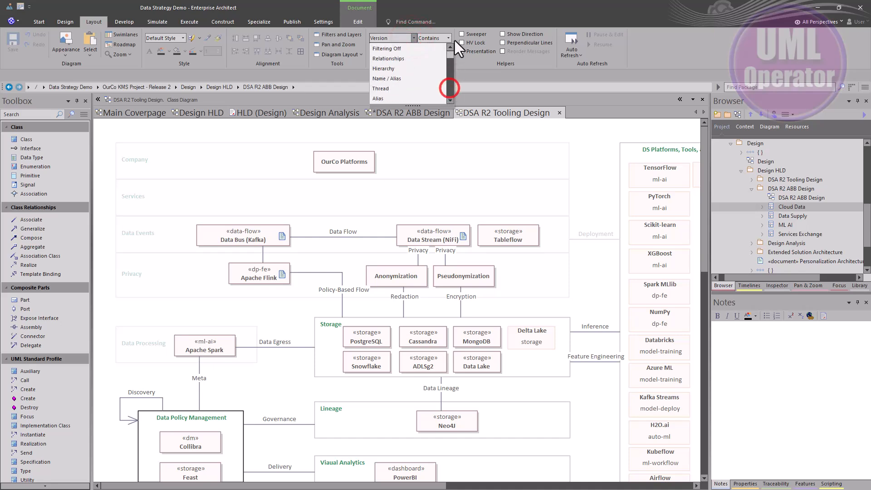
click(424, 48)
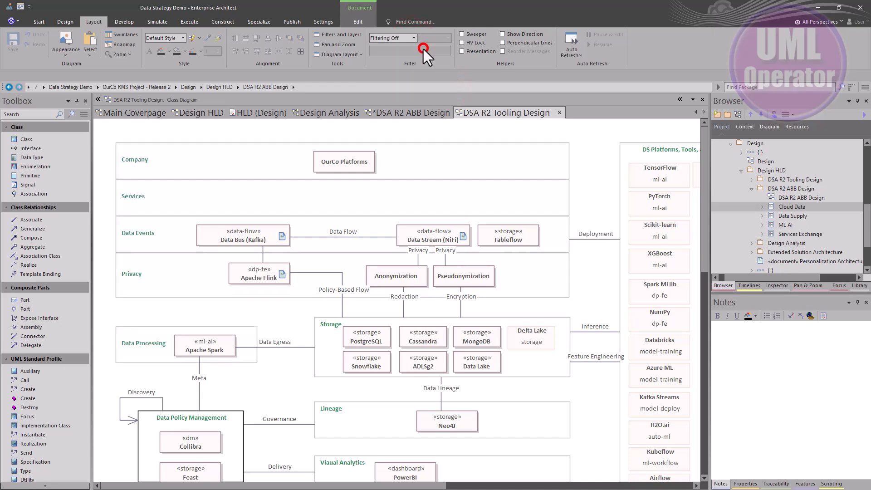
- Switch to the Design Analysis diagram and unlock it for editing
click(421, 113)
click(333, 117)
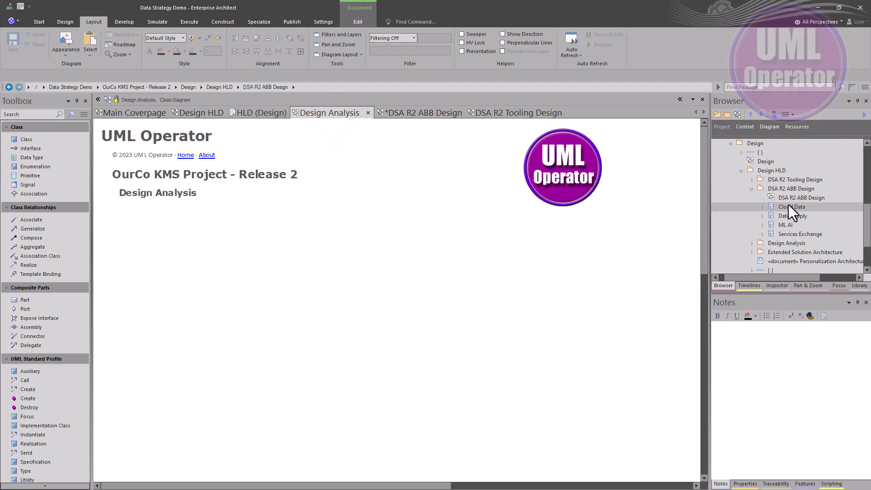
drag(785, 200, 359, 263)
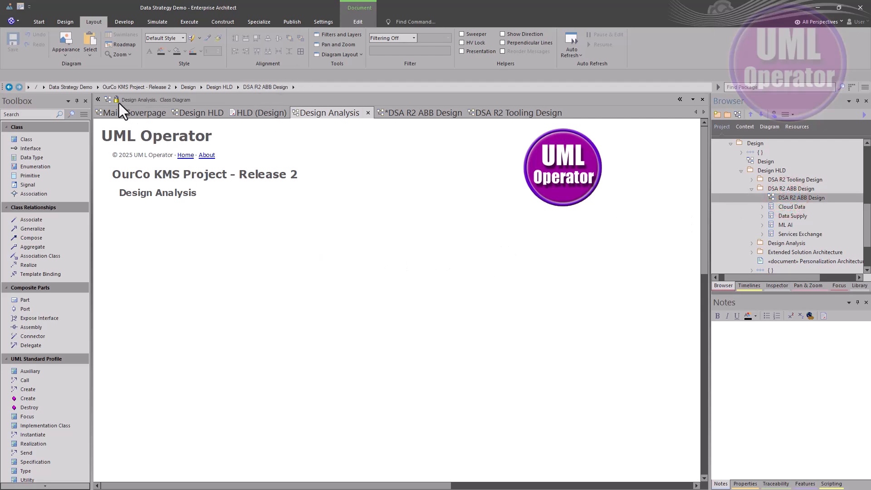
right_click(228, 228)
click(244, 286)
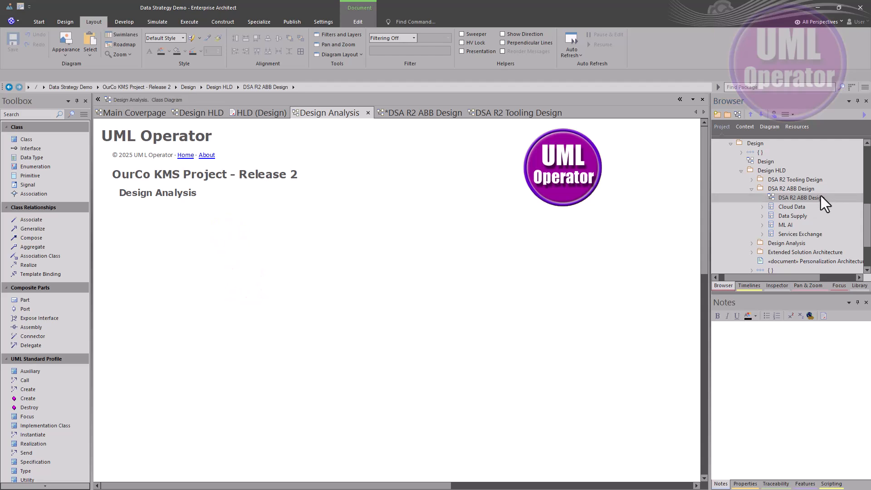
- Add the DSA R2 ABB Design diagram to Design Analysis as a navigation cell and position it below the heading
drag(813, 197, 259, 249)
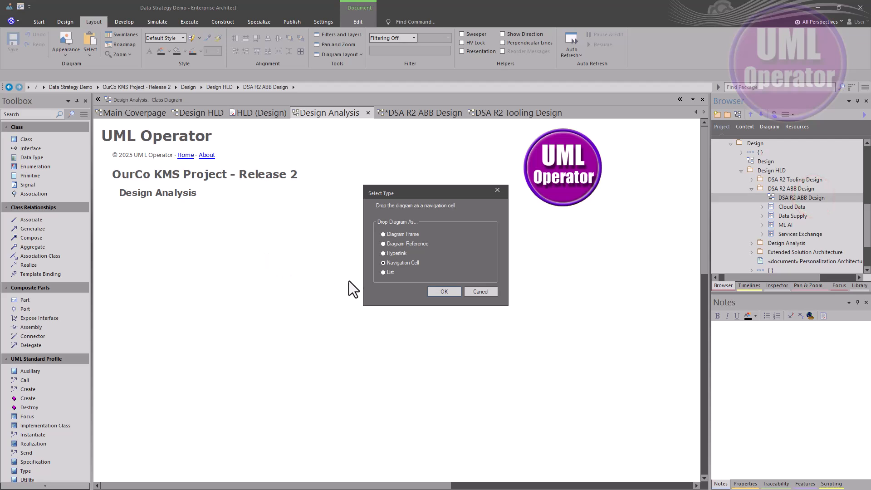
click(447, 290)
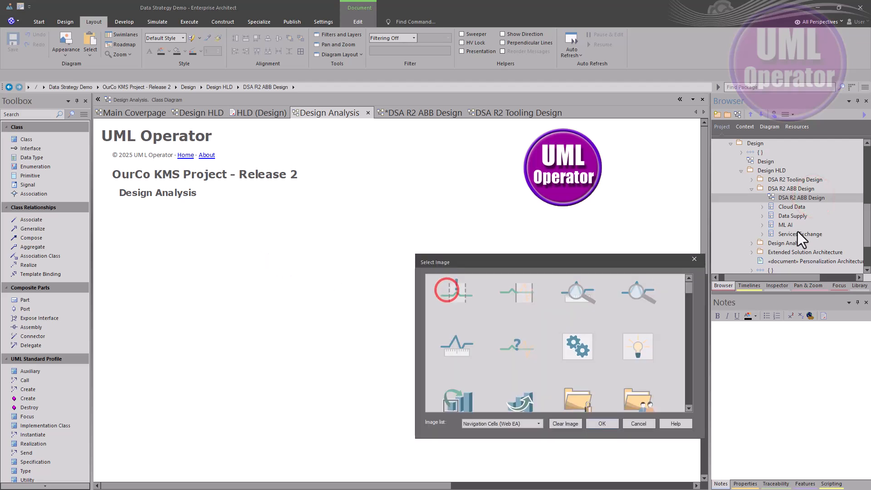
click(603, 425)
click(290, 278)
drag(296, 282, 198, 281)
- Add the DSA R2 Tooling Design diagram as a navigation cell beside the DSA R2 ABB Design cell and save the diagram
click(750, 181)
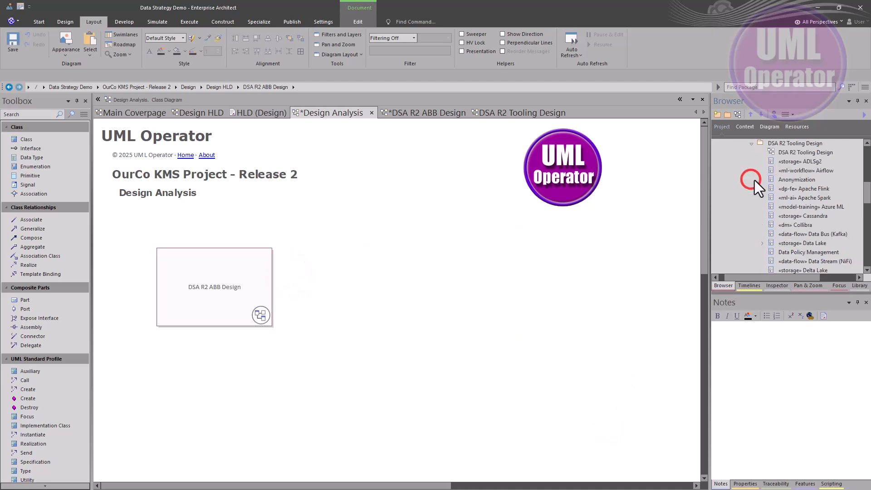
click(786, 152)
drag(788, 152, 370, 252)
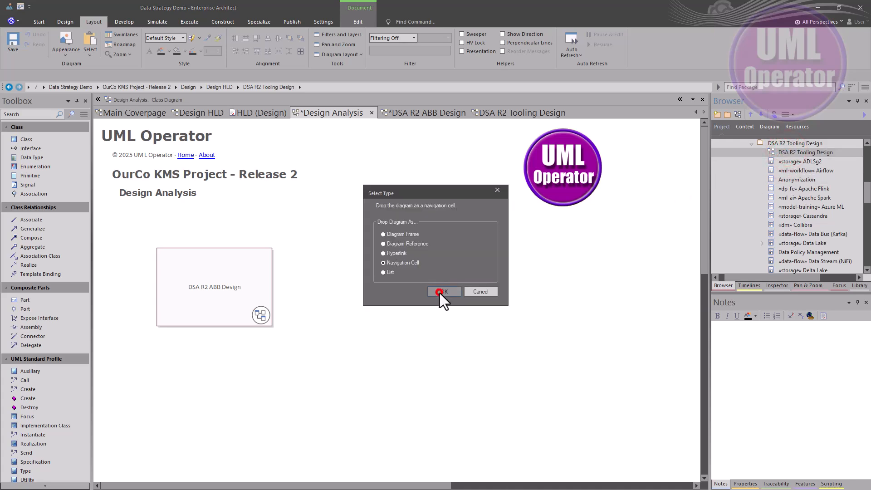
click(439, 293)
double_click(441, 292)
drag(431, 306, 359, 297)
click(365, 351)
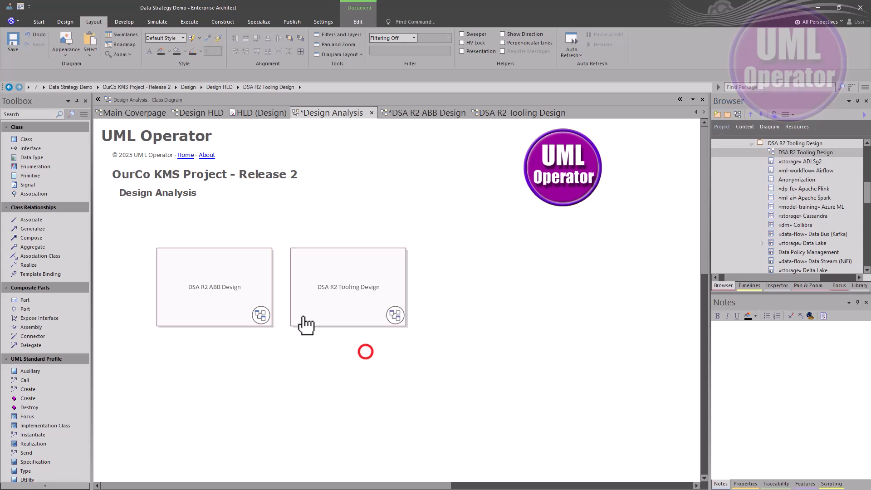
key(ctrl+s)
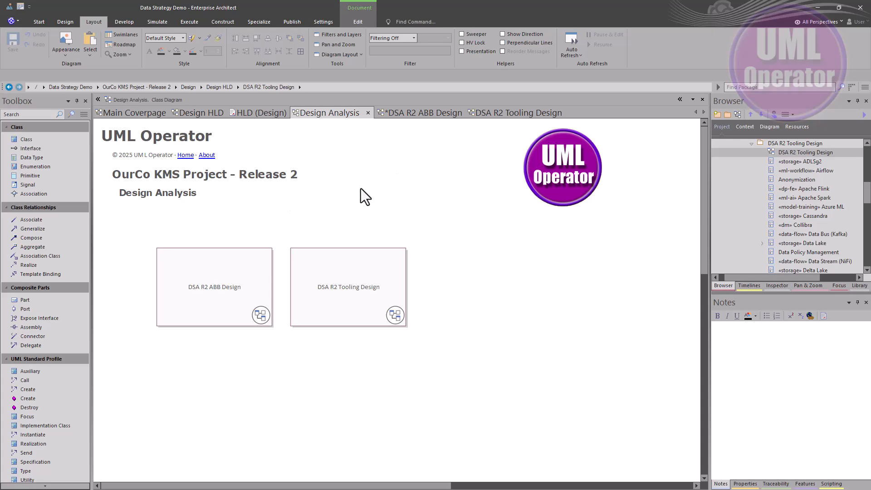
- Add a Working Set element from Dynamic Viewpoints and place it beside the UML Operator logo
key(space)
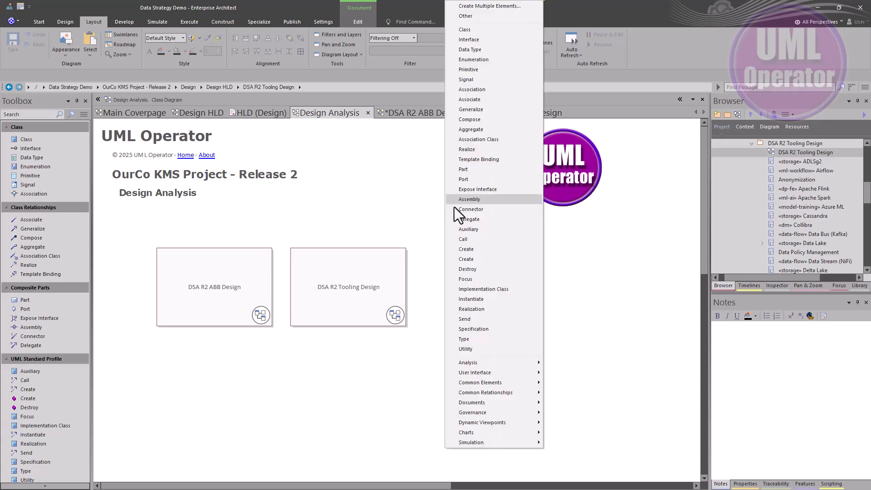
mouse_move(500, 421)
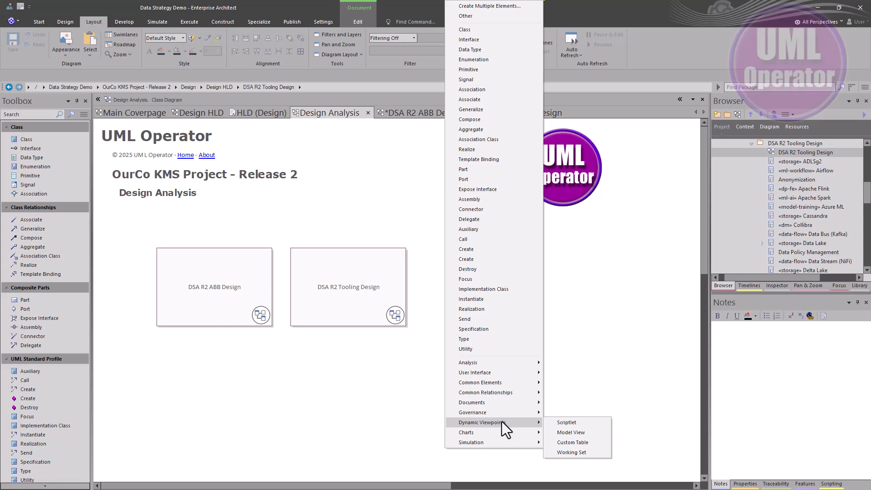
click(569, 452)
drag(500, 230, 480, 184)
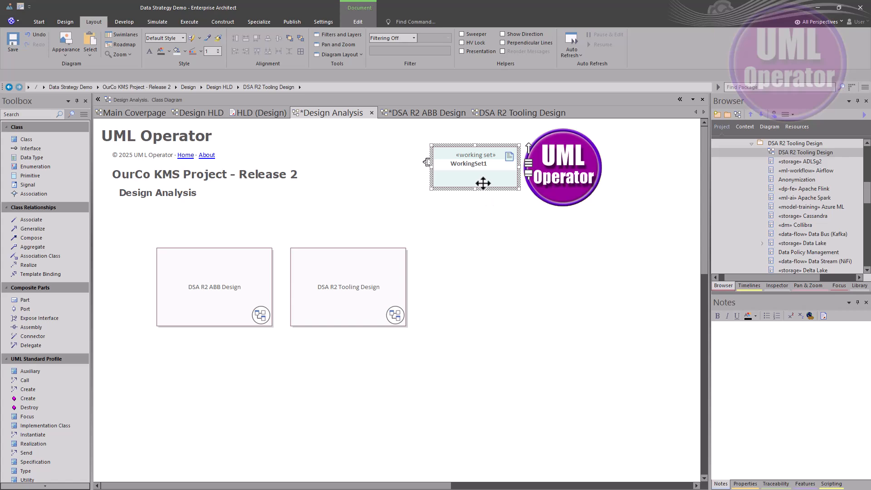
- Include the Design HLD, DSA R2 ABB Design and DSA R2 Tooling Design diagrams in the new working set
click(483, 182)
double_click(483, 182)
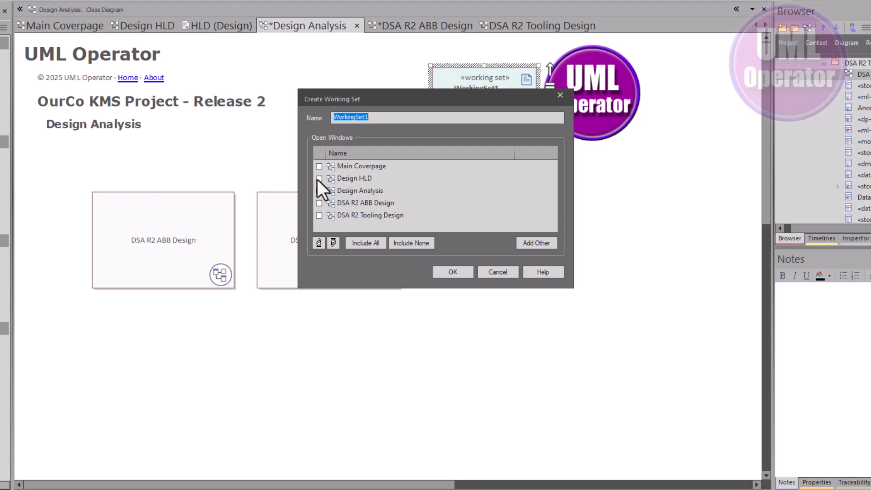
click(318, 179)
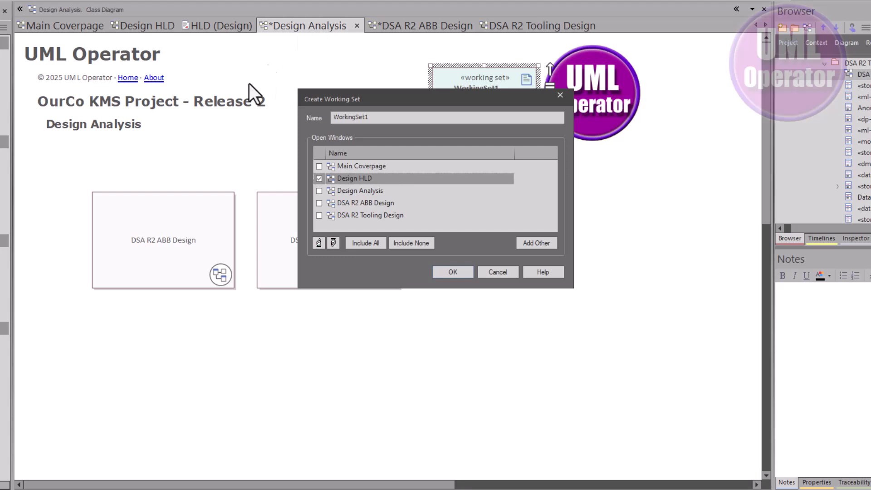
click(319, 203)
click(318, 215)
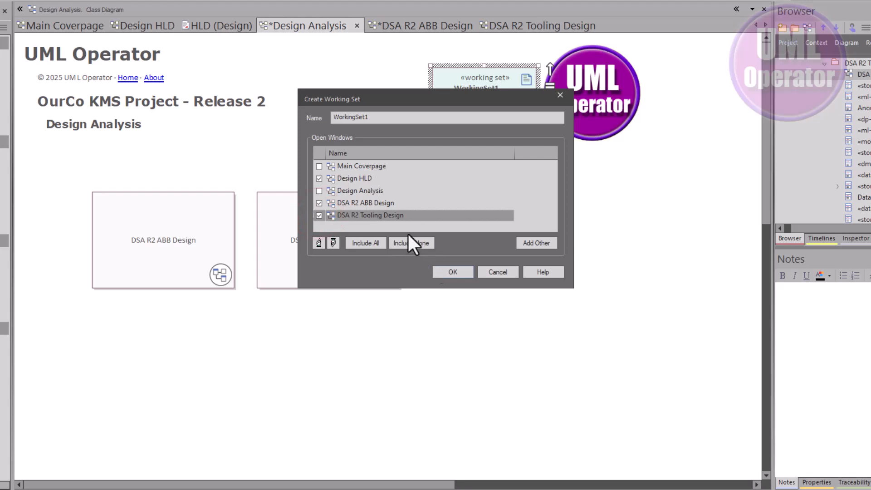
click(453, 271)
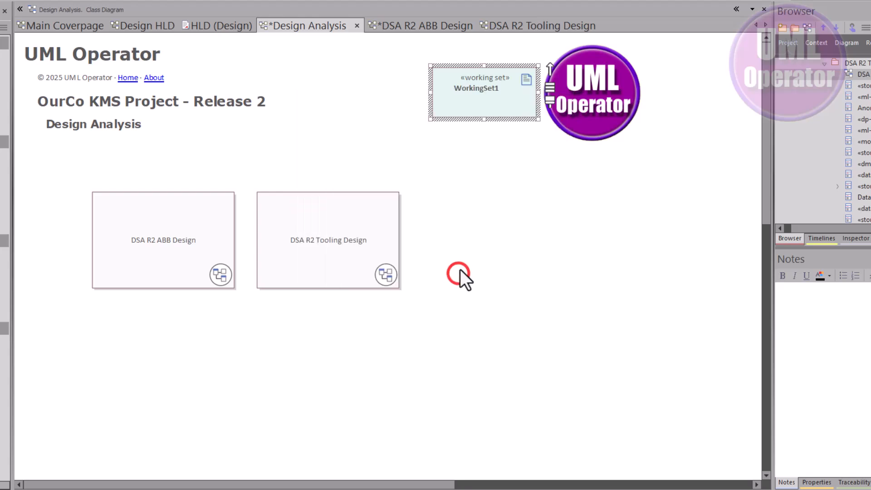
- Rename the working set element as DSA Working Set and save the Design Analysis diagram
click(472, 101)
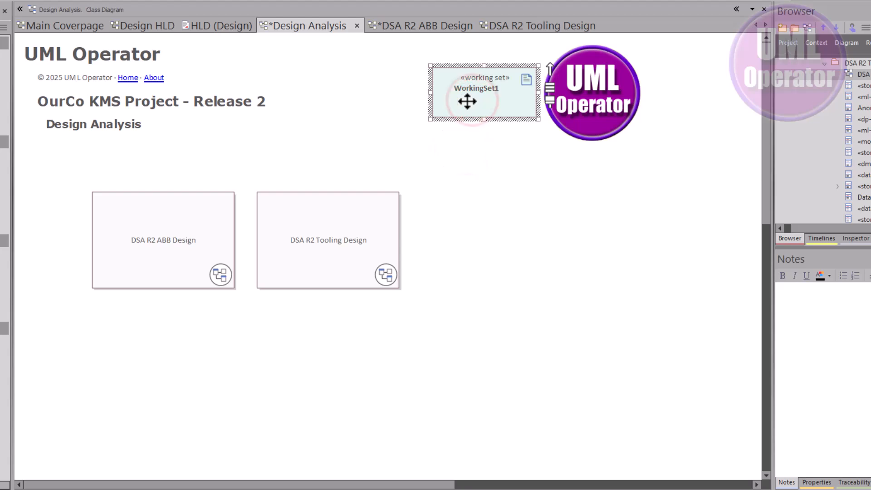
text(DSA)
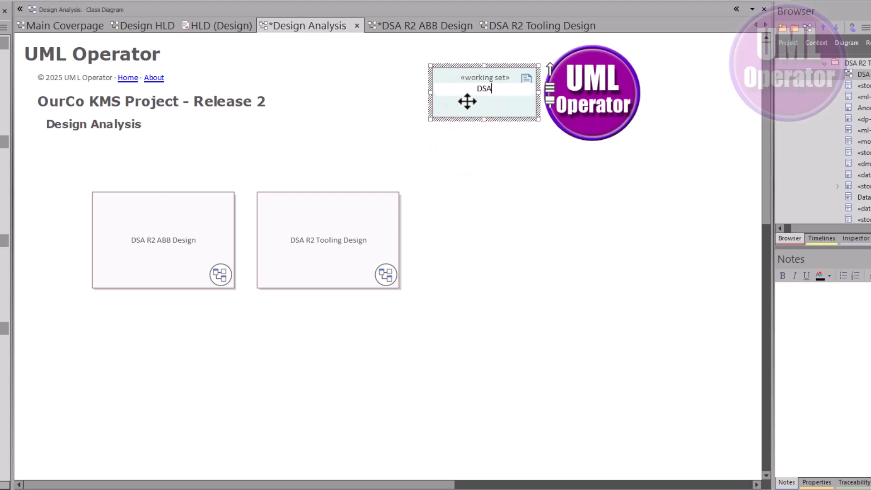
text( Working Set)
key(Return)
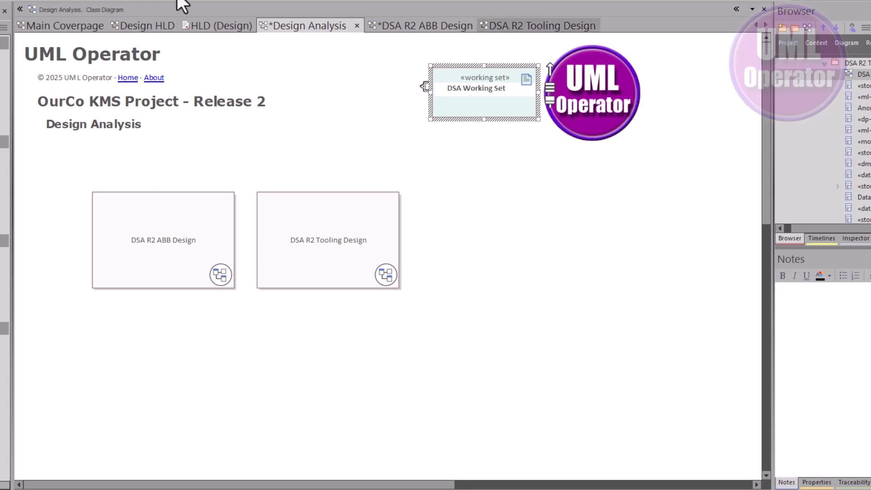
click(456, 229)
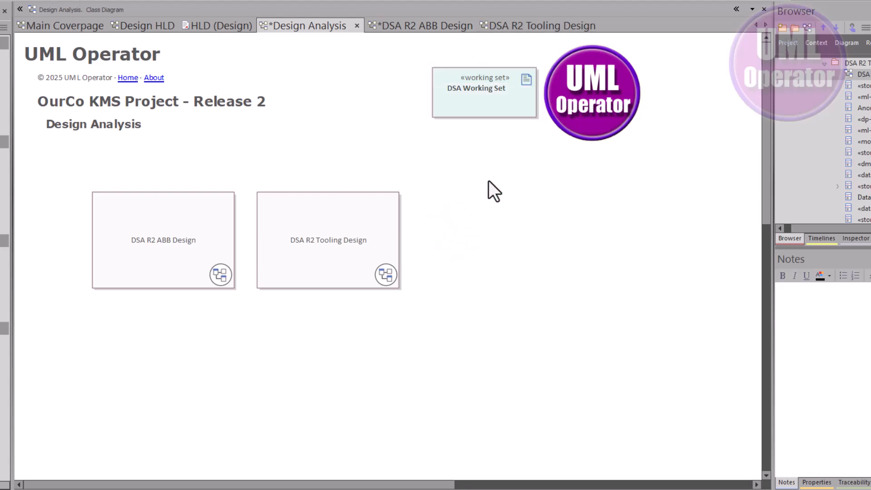
key(ctrl+s)
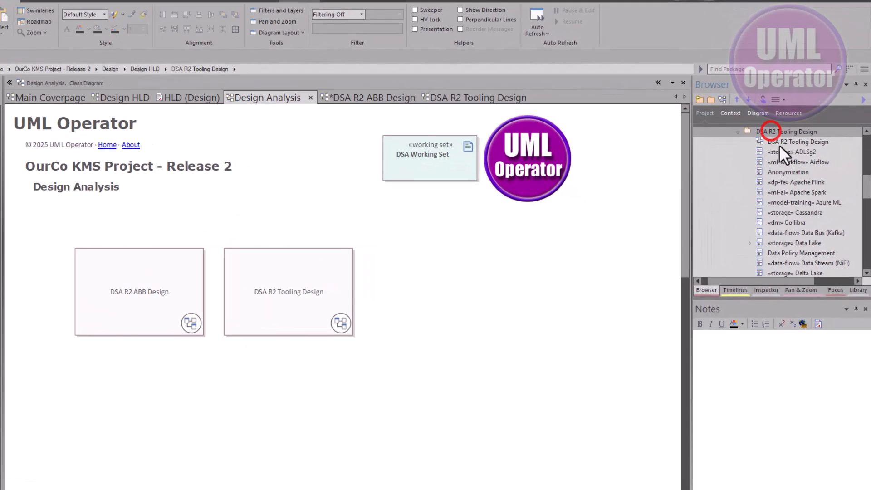
- Create a baseline of the Design package with version 0.01, sub-packages included, and the note "Baseline time: 4/21/2025"
scroll(779, 145, up, 3)
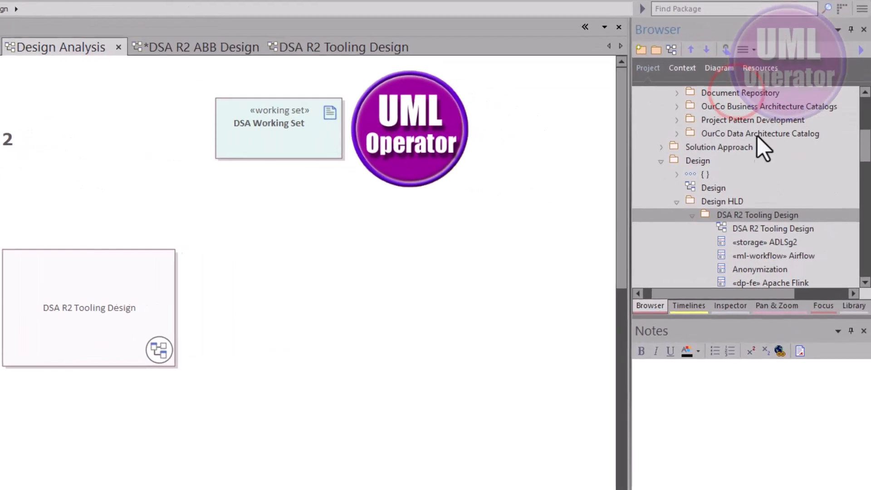
click(757, 191)
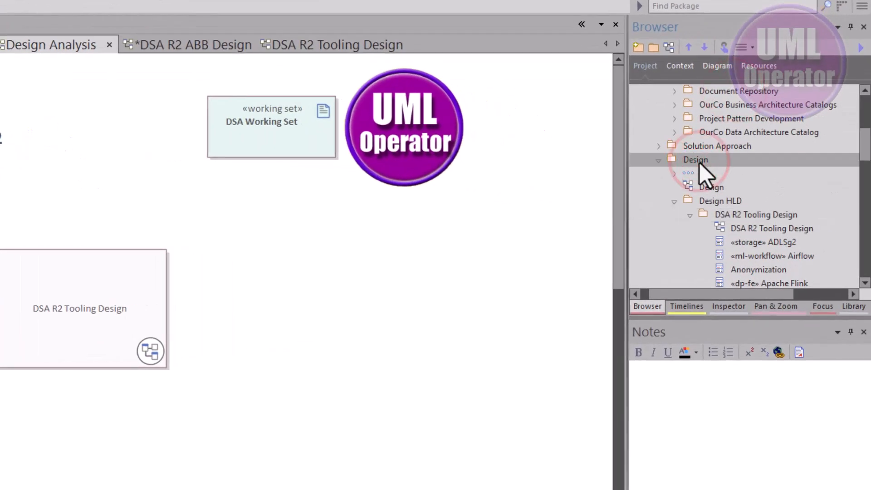
click(673, 201)
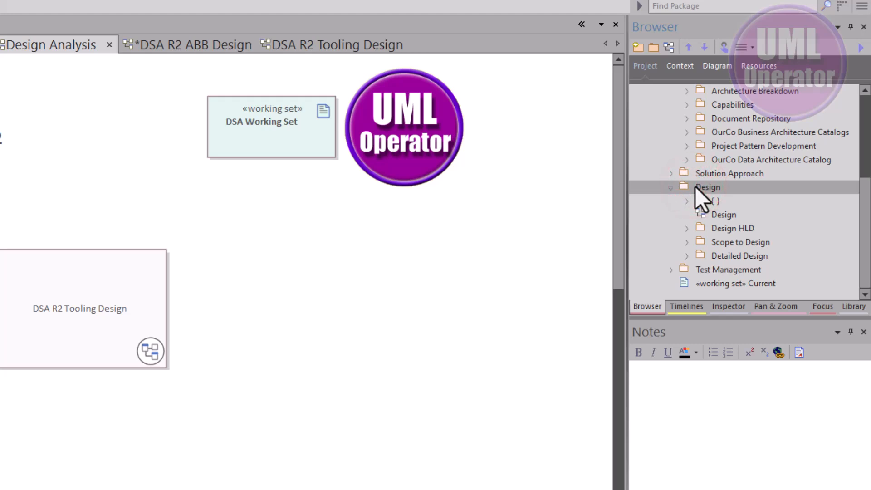
key(ctrl+alt+b)
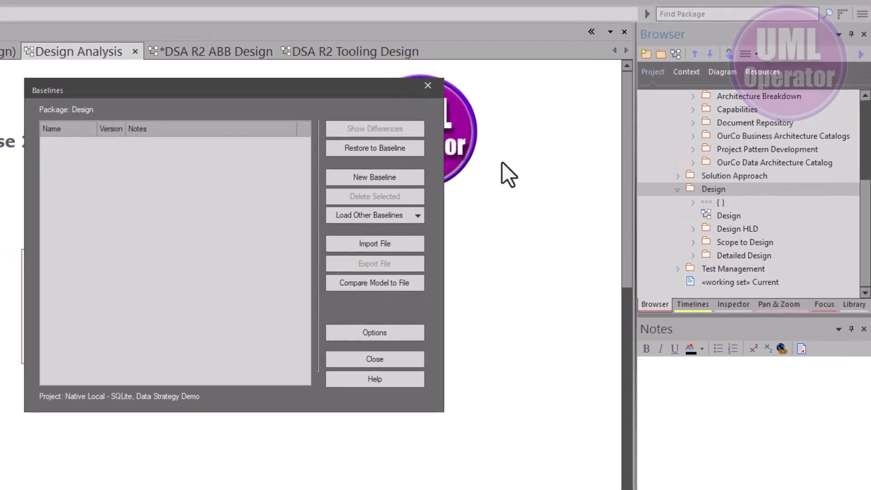
click(404, 178)
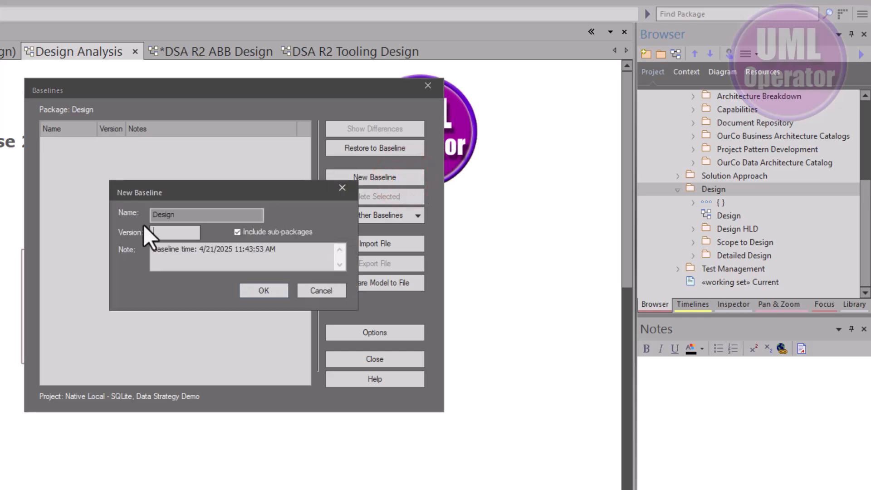
text(1)
click(236, 261)
drag(234, 249, 361, 249)
key(BackSpace)
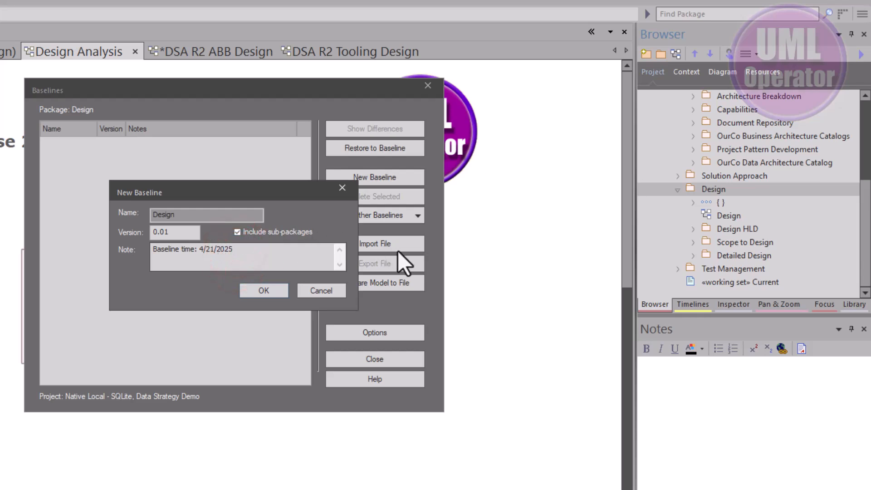
click(262, 291)
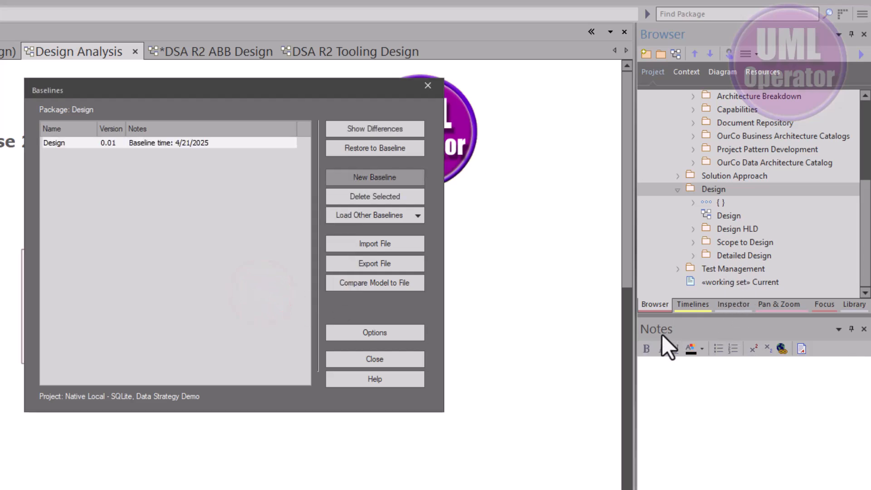
click(693, 188)
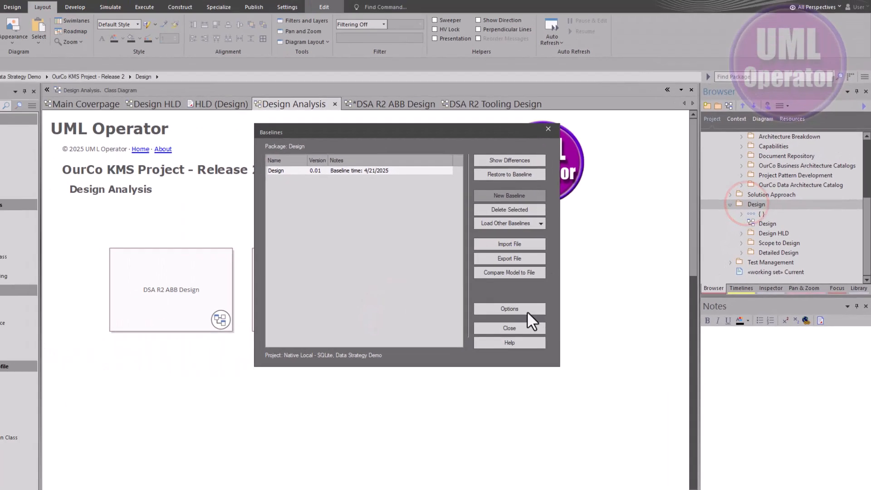
click(526, 327)
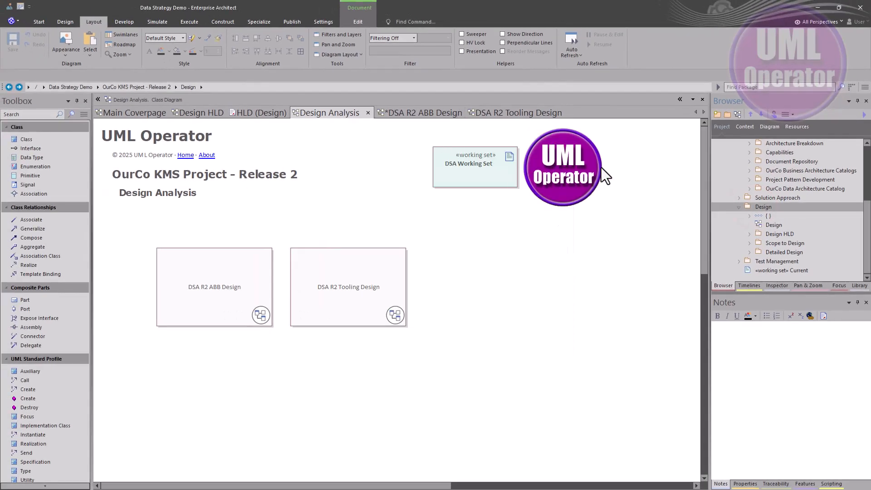
- Expand the Design HLD package in the project tree and look through its contents
click(749, 234)
scroll(776, 168, up, 1)
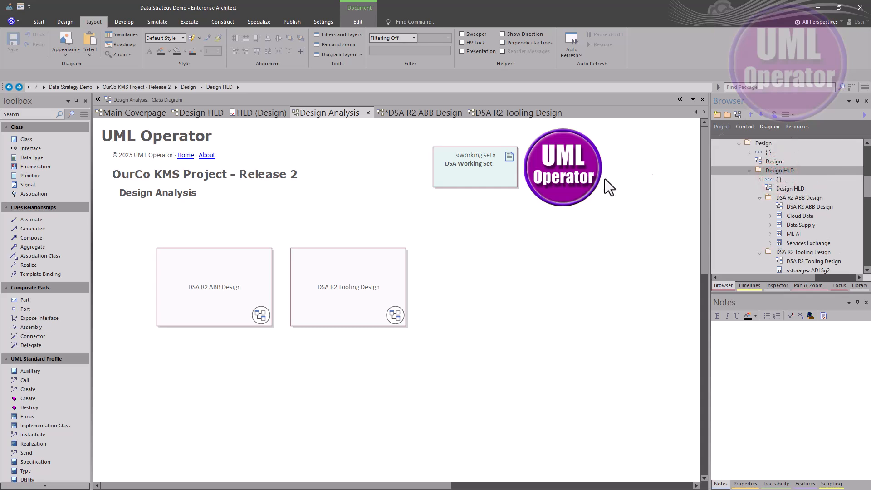
scroll(792, 217, up, 2)
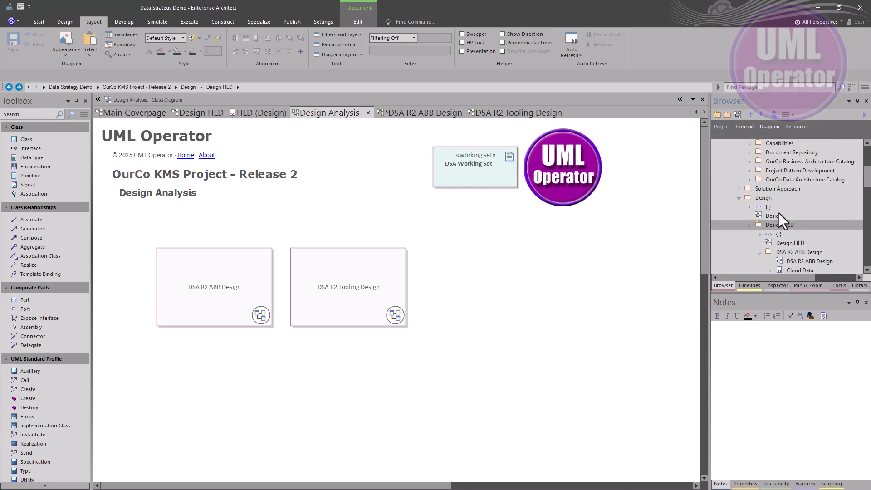
- Open the DSA R2 ABB Design diagram and view its saved timeline snapshot, closing the snapshot window when done
click(766, 199)
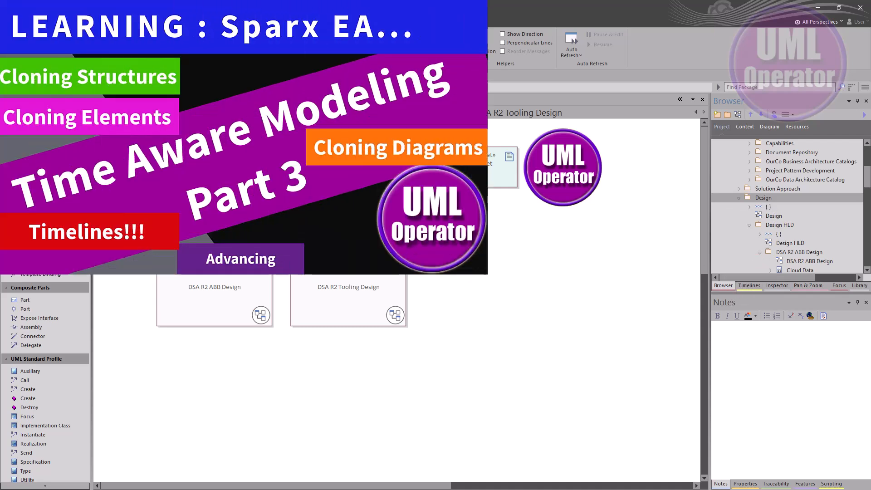
click(411, 113)
click(612, 390)
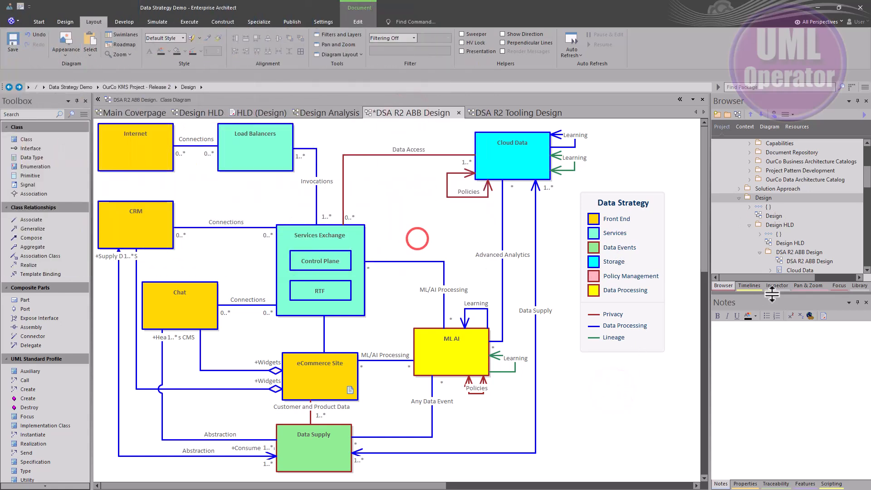
click(750, 286)
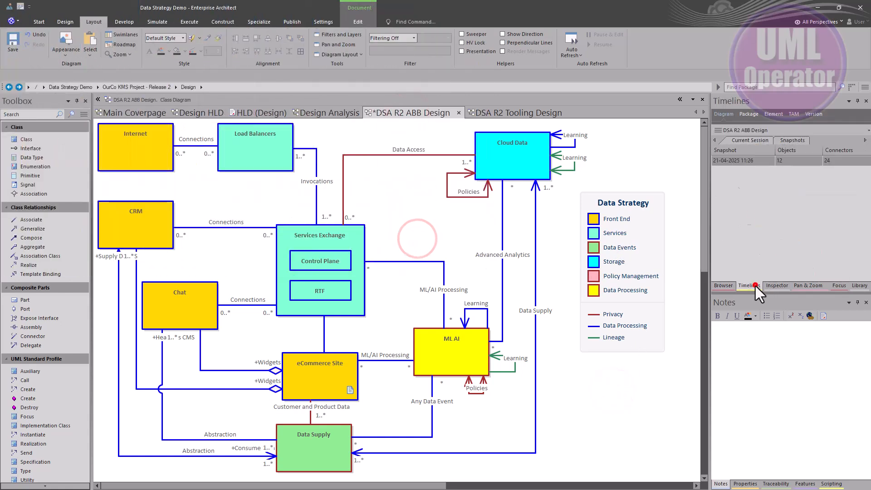
right_click(748, 159)
click(758, 164)
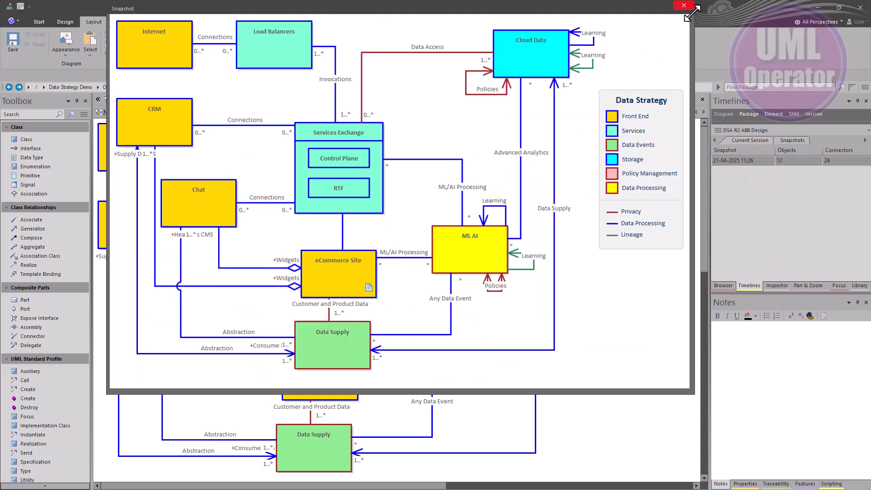
click(683, 6)
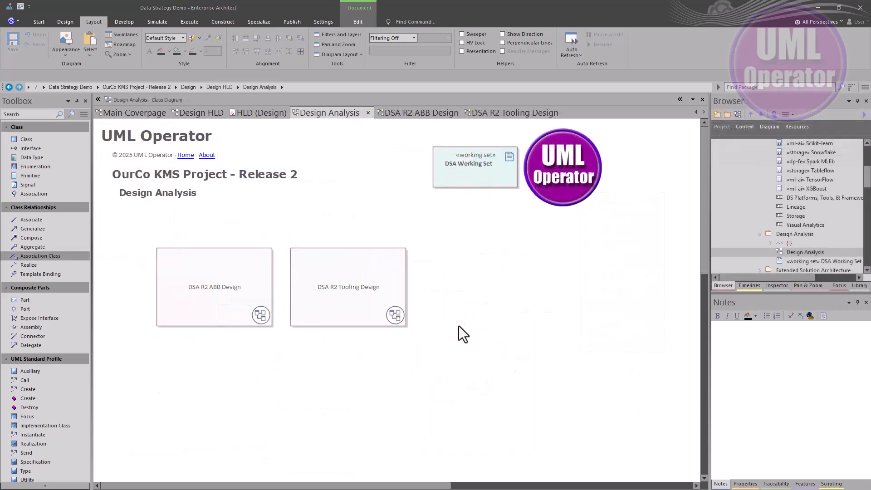
- Locate the Design Analysis diagram in the project tree
right_click(458, 326)
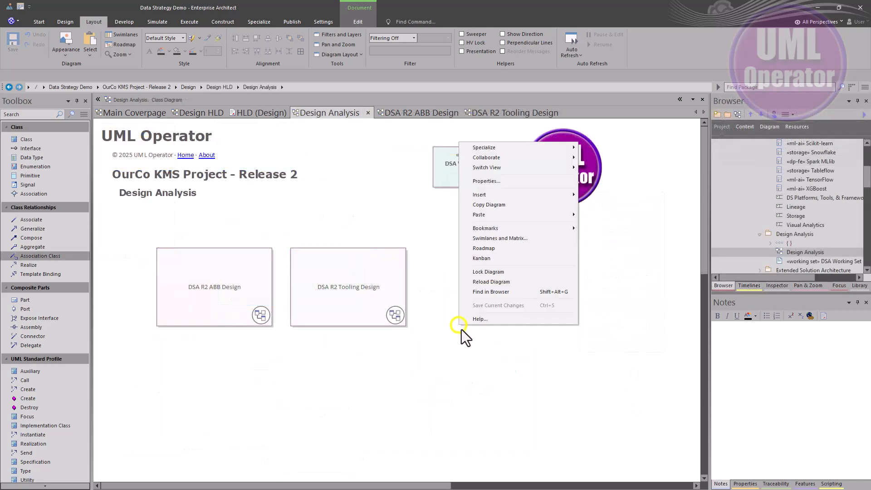
click(492, 292)
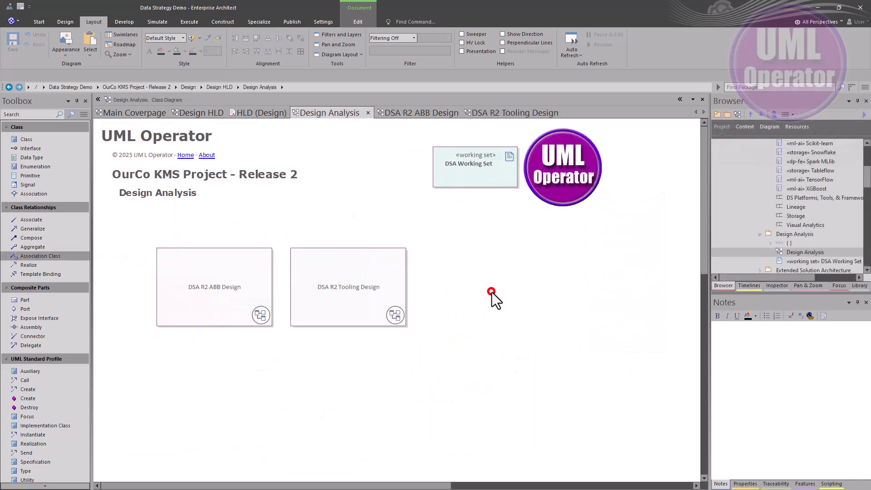
click(785, 252)
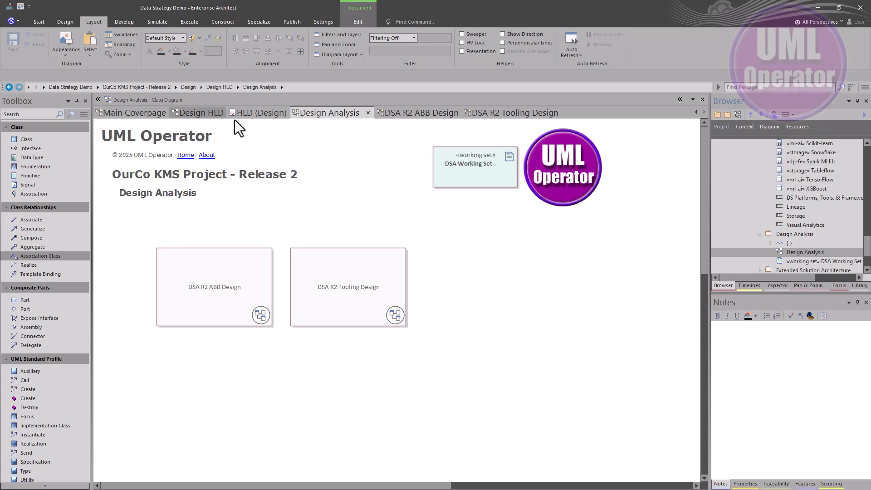
- Open the Design diagram from the project tree and follow its Design HLD cell to the High Level Design diagram
scroll(820, 197, up, 5)
scroll(820, 197, up, 10)
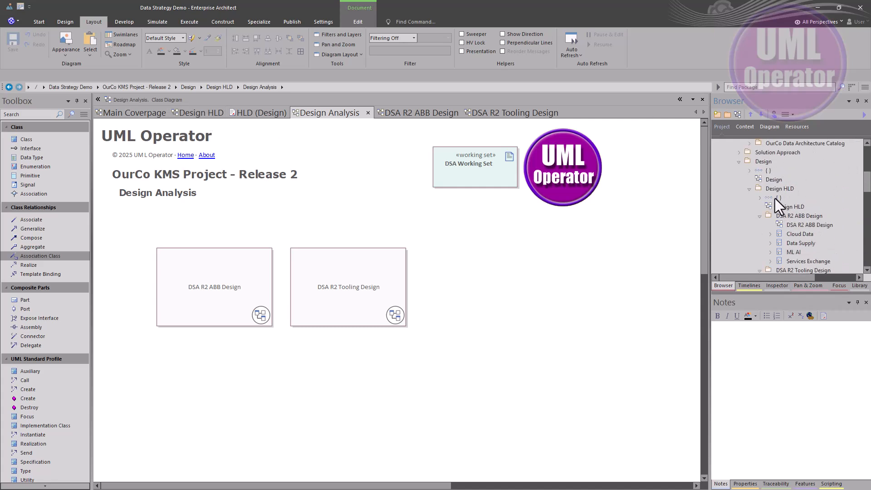
double_click(772, 180)
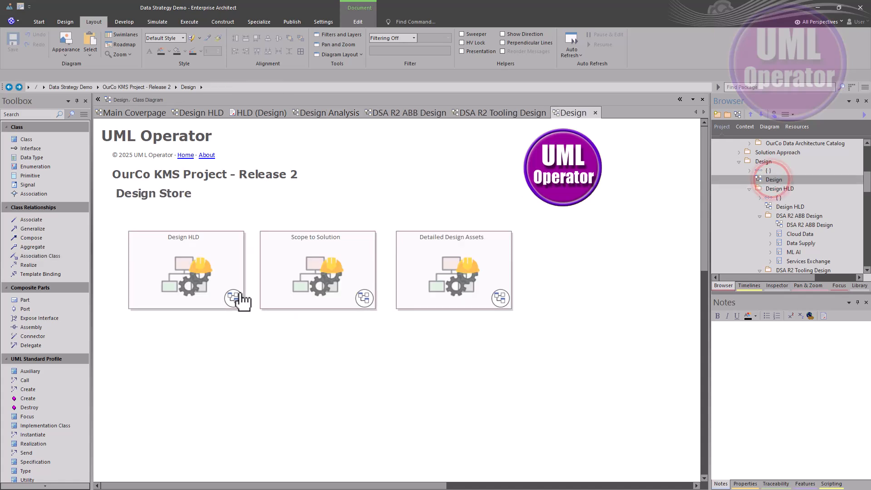
double_click(225, 254)
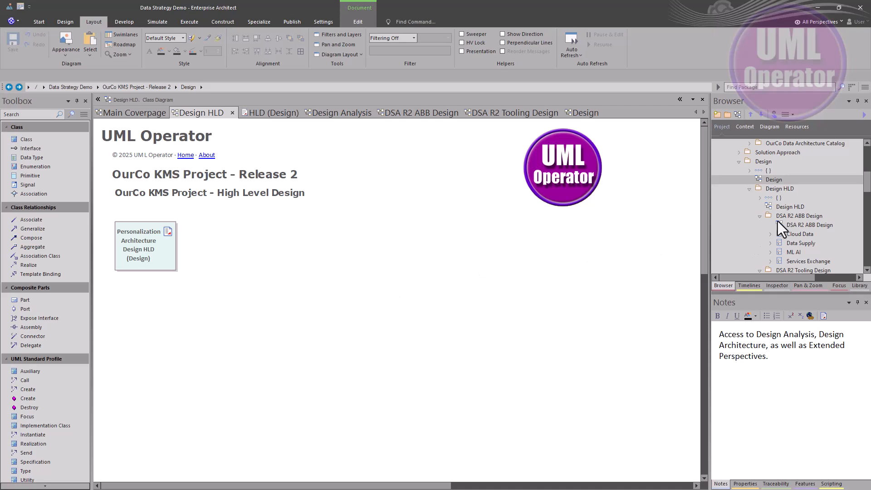
scroll(780, 221, down, 2)
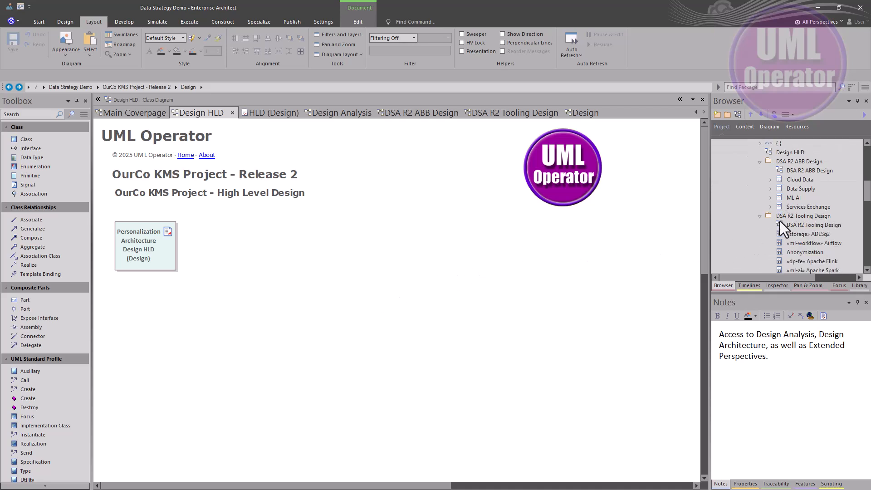
- Add the Design Analysis diagram to the Design HLD diagram as a navigation cell beside the HLD document, and save
click(313, 113)
right_click(488, 314)
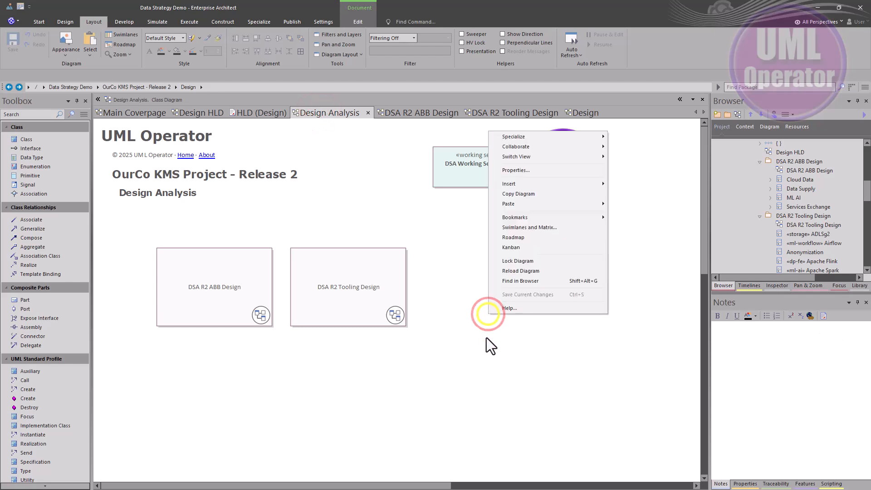
click(517, 281)
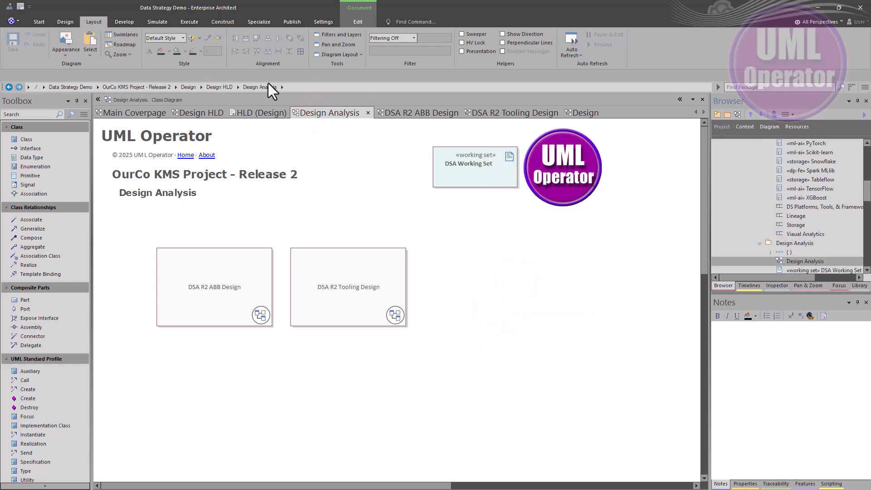
click(257, 112)
click(208, 112)
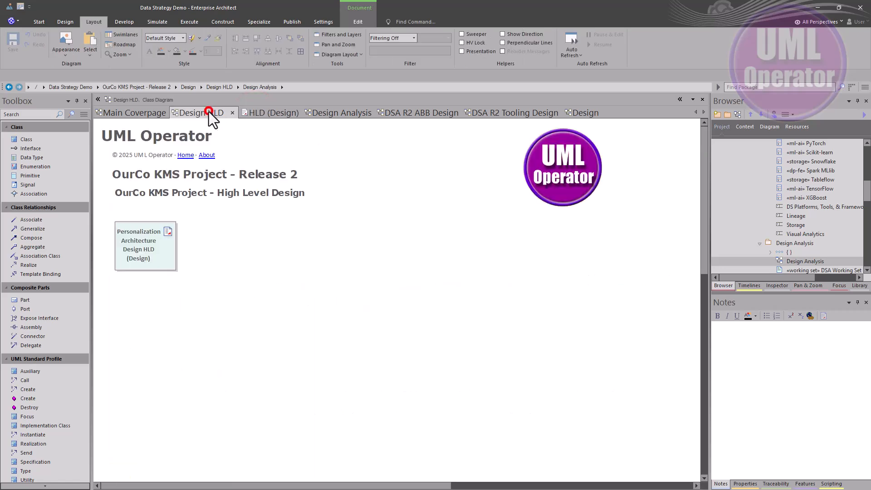
drag(794, 261, 205, 231)
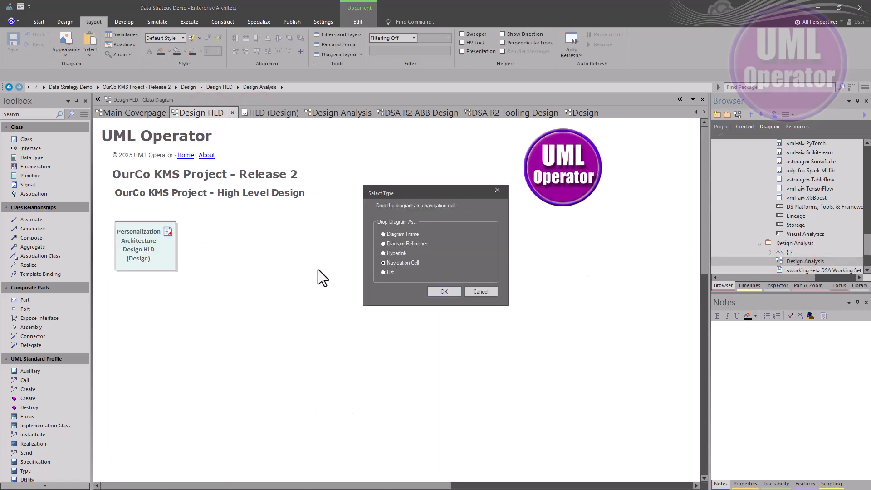
click(437, 293)
double_click(466, 335)
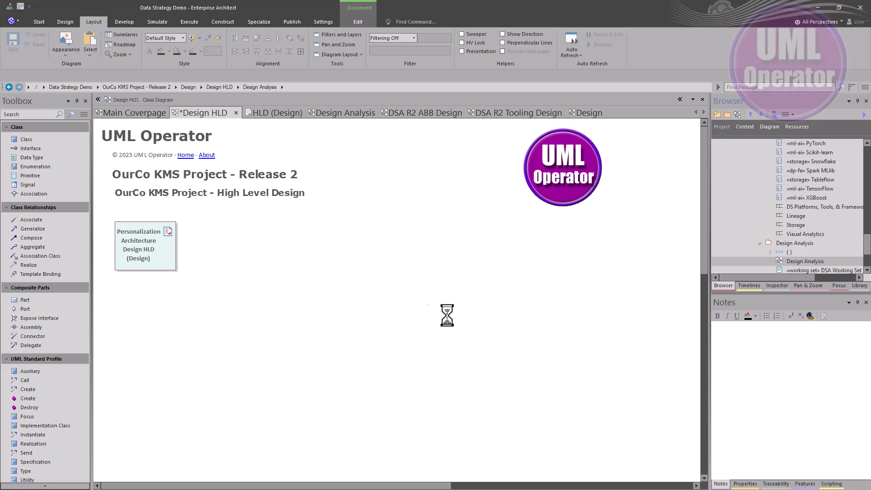
click(230, 253)
click(226, 333)
click(251, 361)
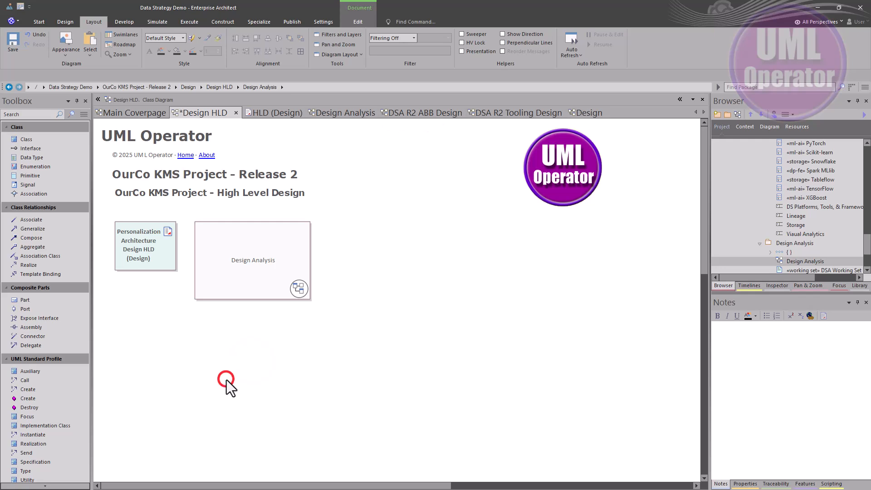
key(ctrl+s)
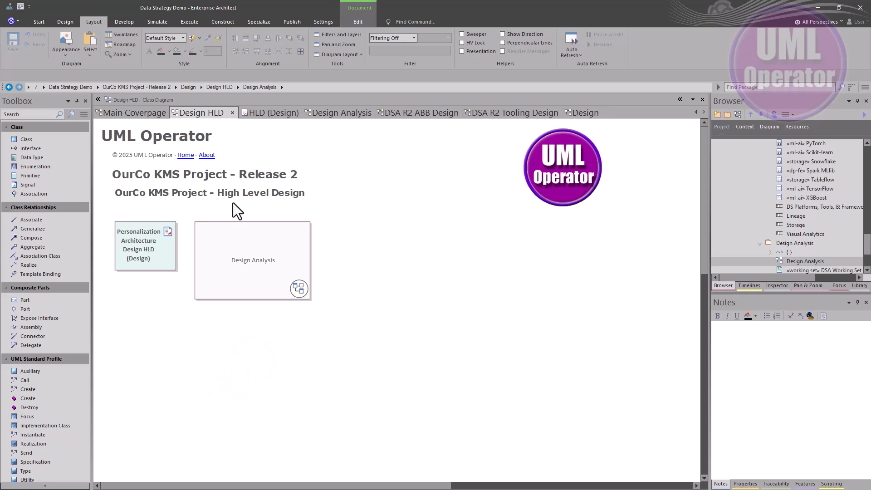
- Close the open Design HLD, Design Analysis and Design diagrams, keeping the HLD document and both DSA R2 diagrams open
click(232, 113)
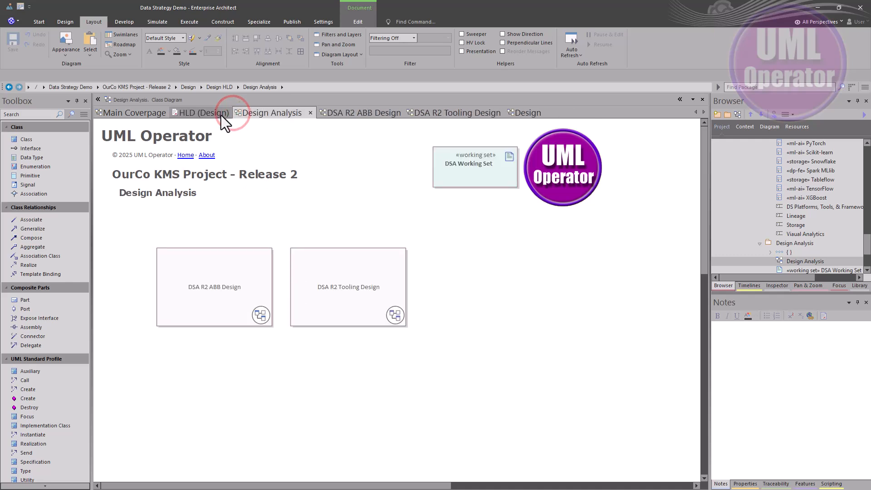
click(208, 115)
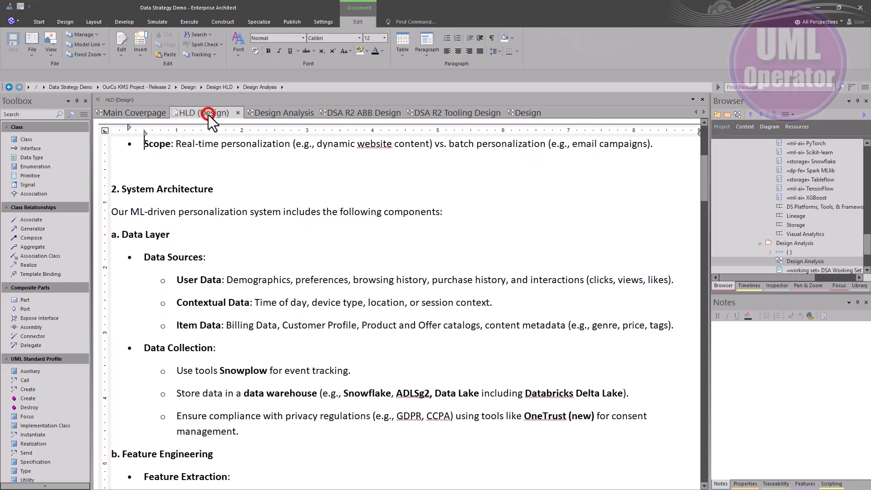
click(271, 110)
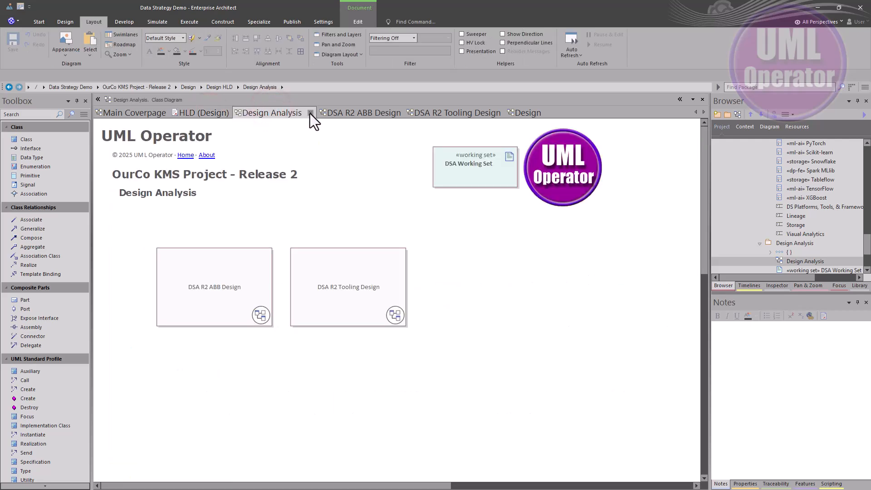
click(310, 113)
click(291, 112)
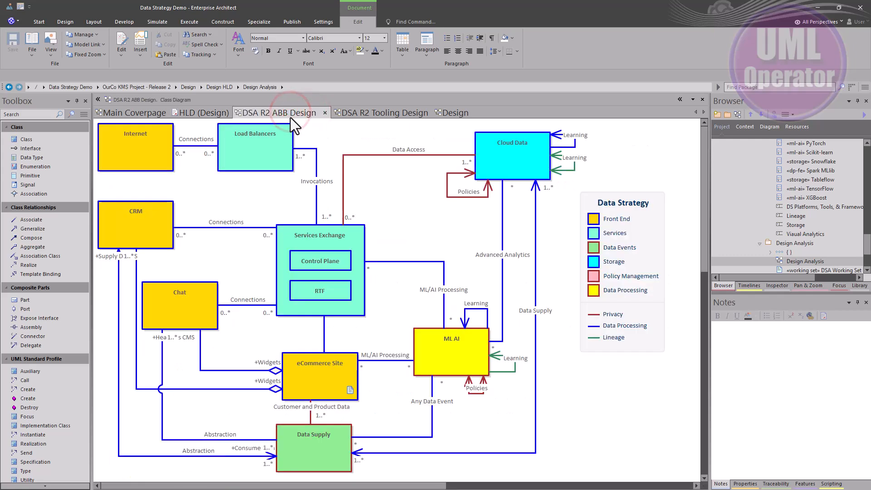
click(363, 113)
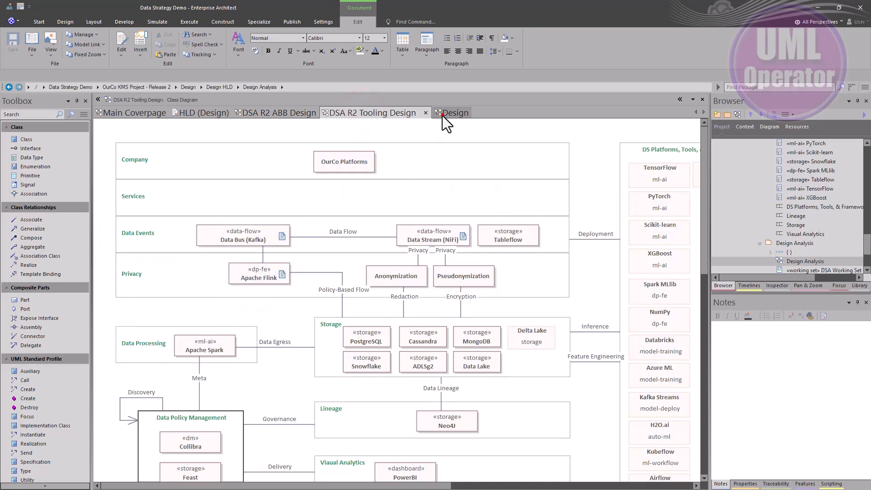
click(443, 115)
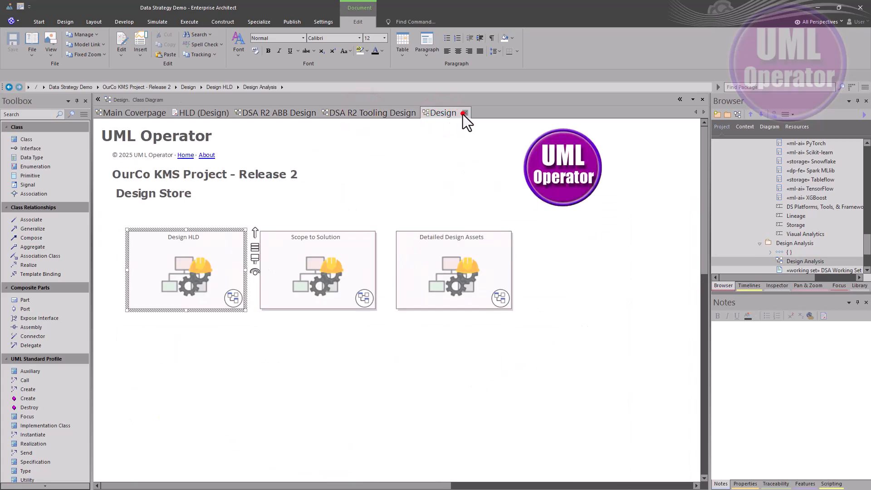
click(464, 113)
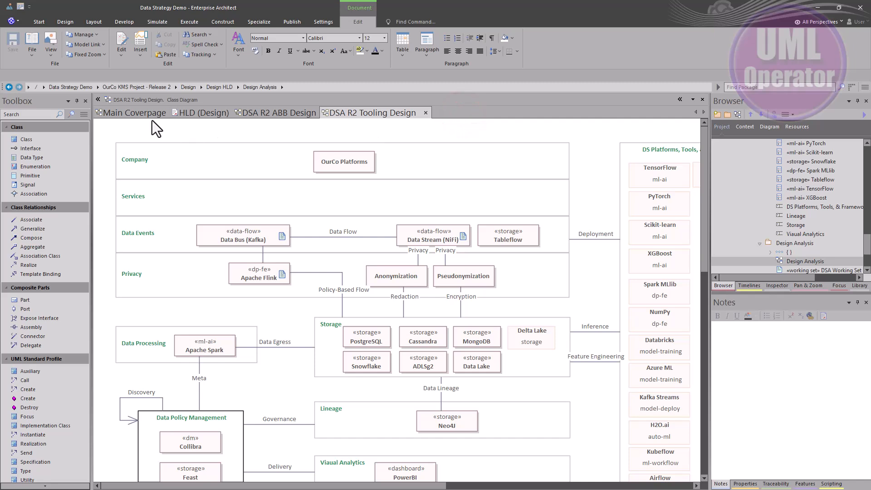
- Follow the navigation cells from Main Coverpage through Design, Design HLD and Design Analysis to the DSA R2 ABB Design diagram
click(140, 116)
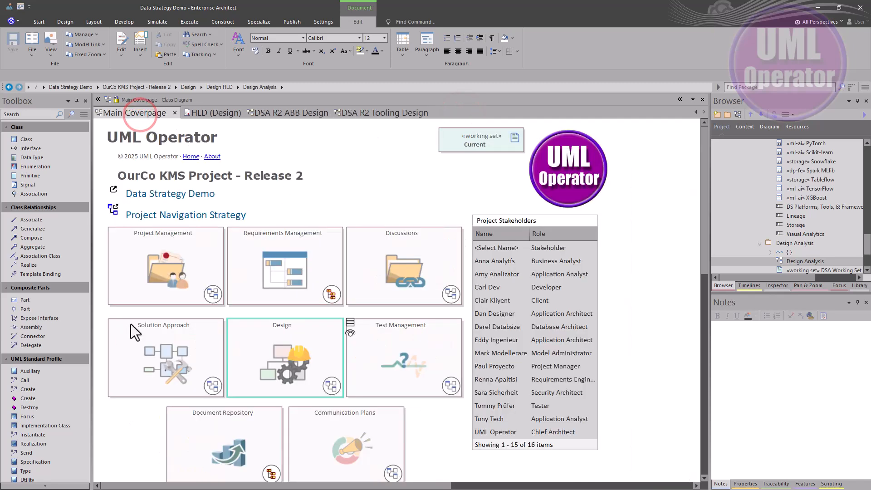
double_click(234, 349)
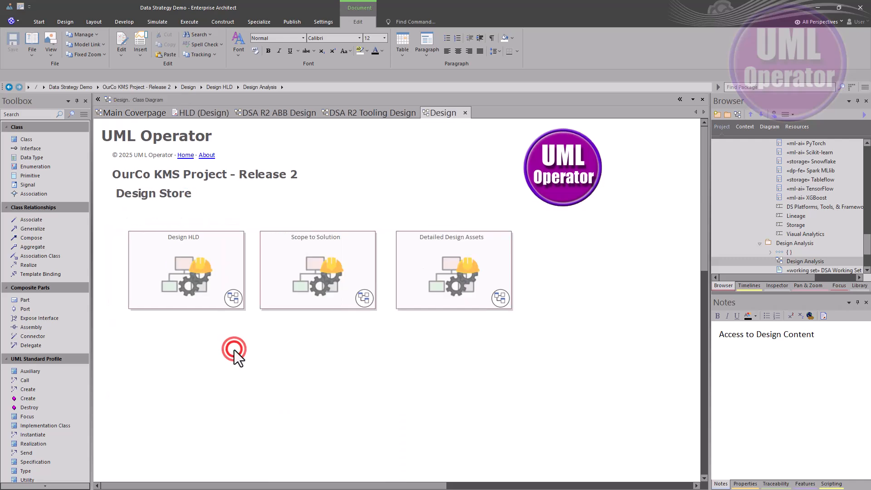
double_click(184, 277)
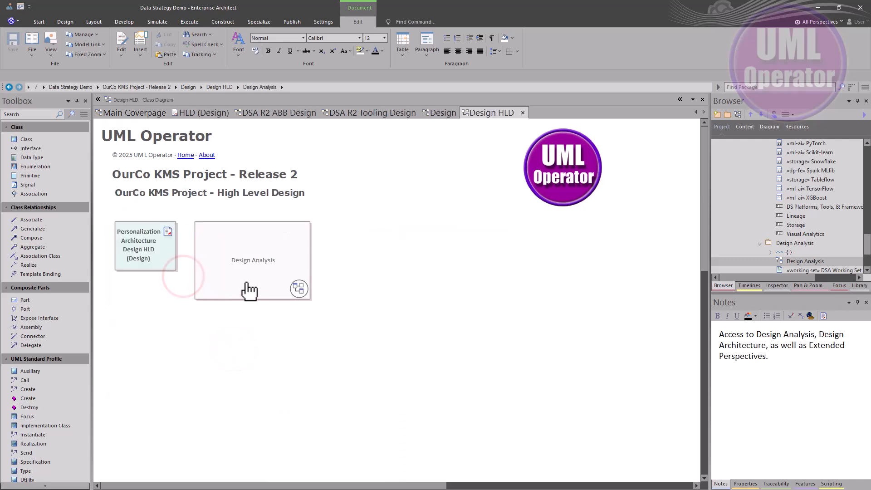
double_click(249, 291)
double_click(254, 247)
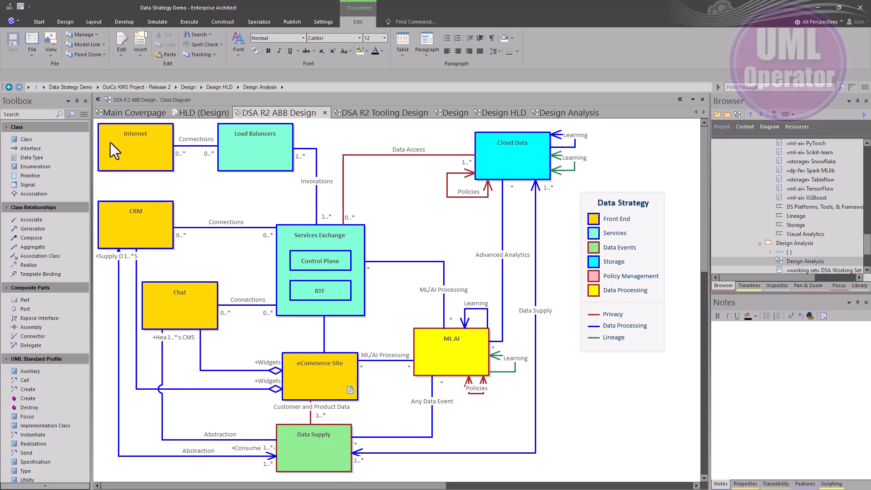
- Review the windows included in the DSA Working Set from the Design Analysis diagram, glancing through the open HLD document and diagrams first
click(179, 112)
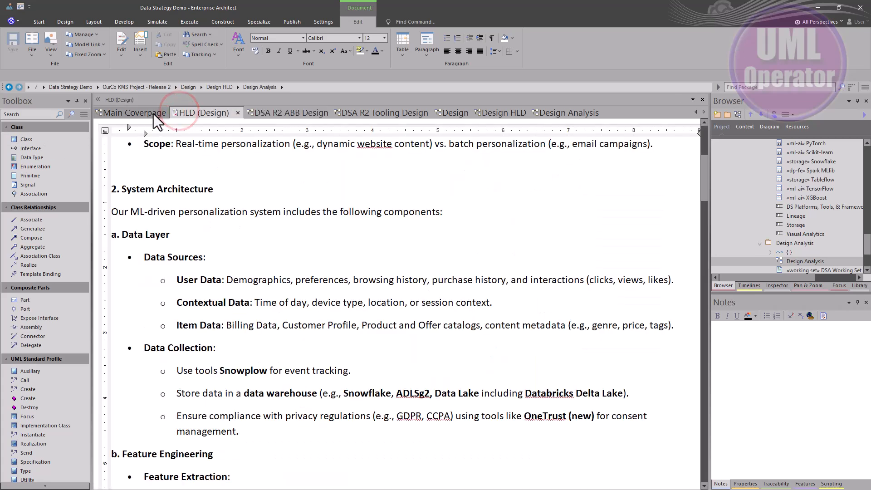
click(154, 114)
click(263, 113)
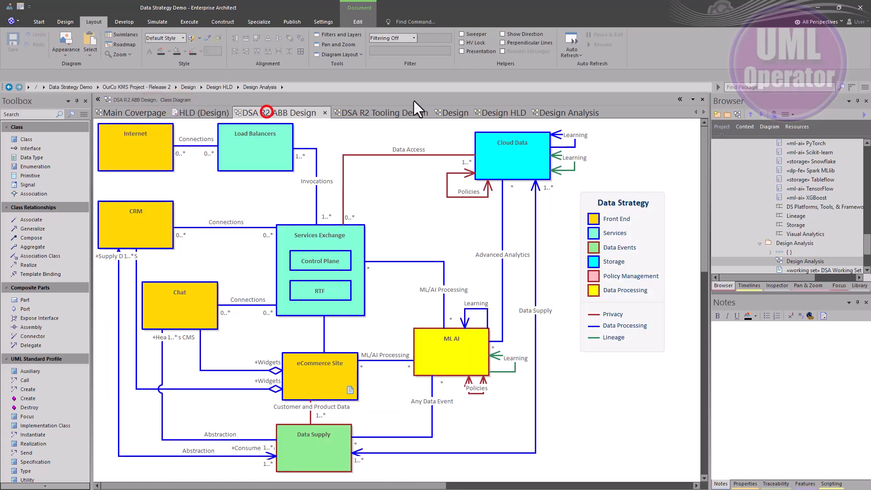
click(491, 113)
click(544, 113)
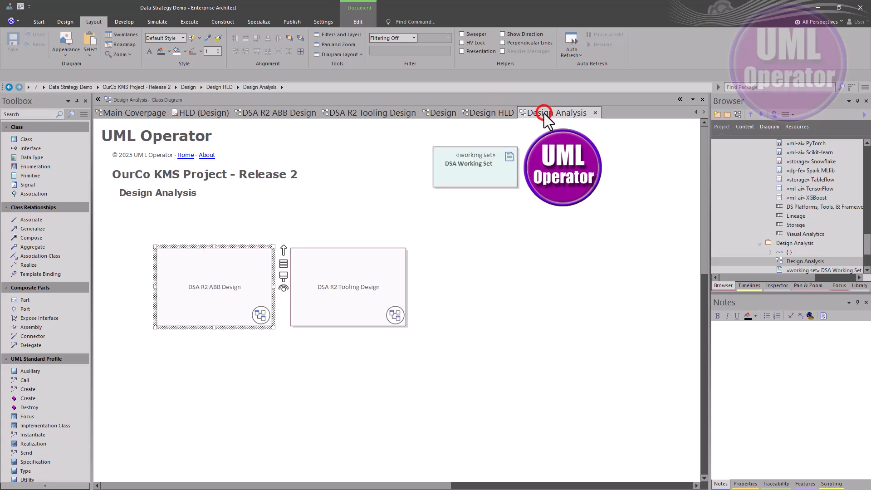
right_click(472, 162)
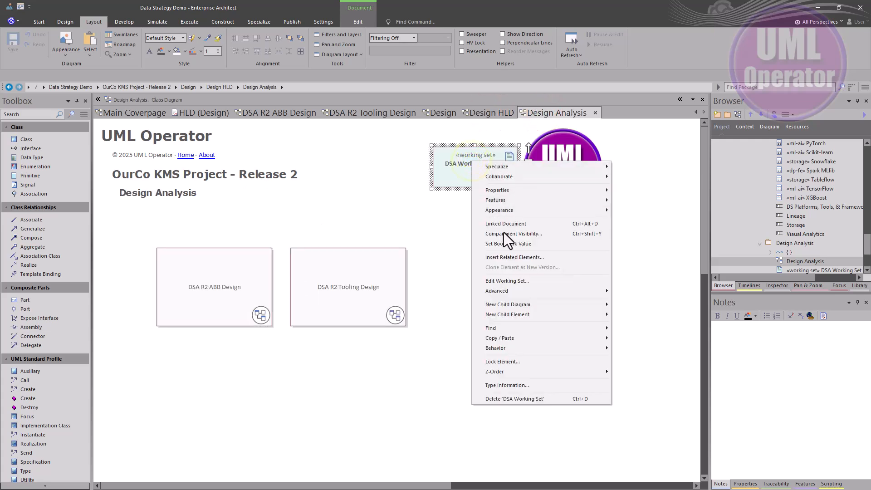
click(515, 282)
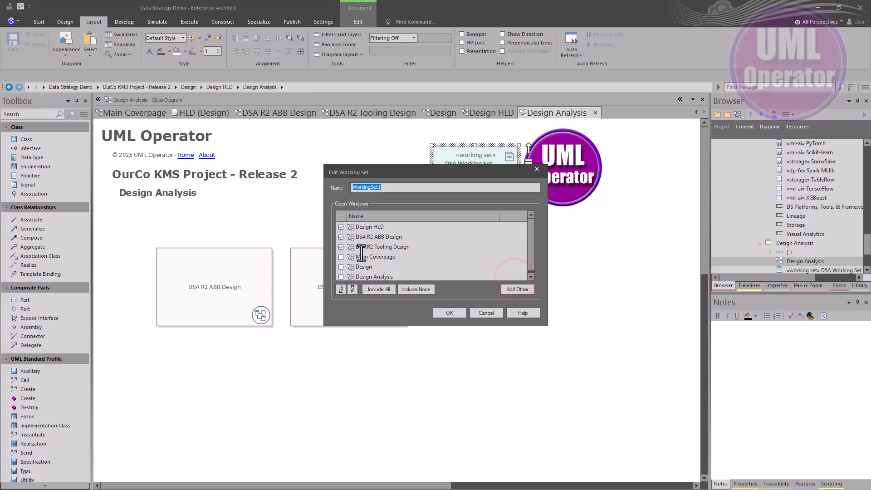
scroll(371, 256, down, 1)
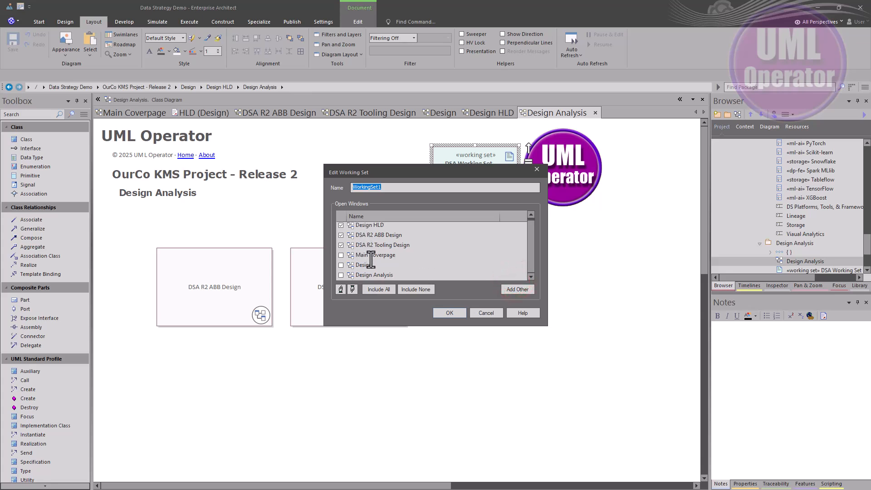
click(448, 312)
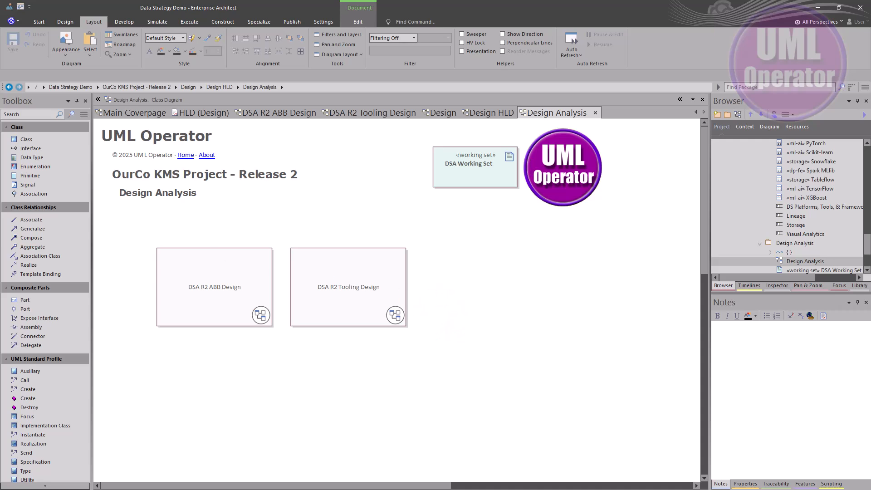
- Close everything except Main Coverpage and follow the navigation cells through Design and Design HLD to the Design Analysis diagram
right_click(140, 116)
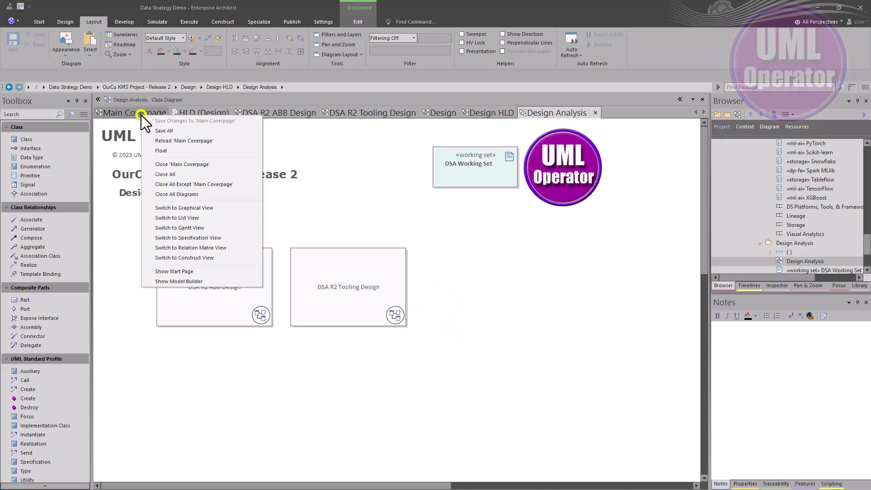
click(175, 184)
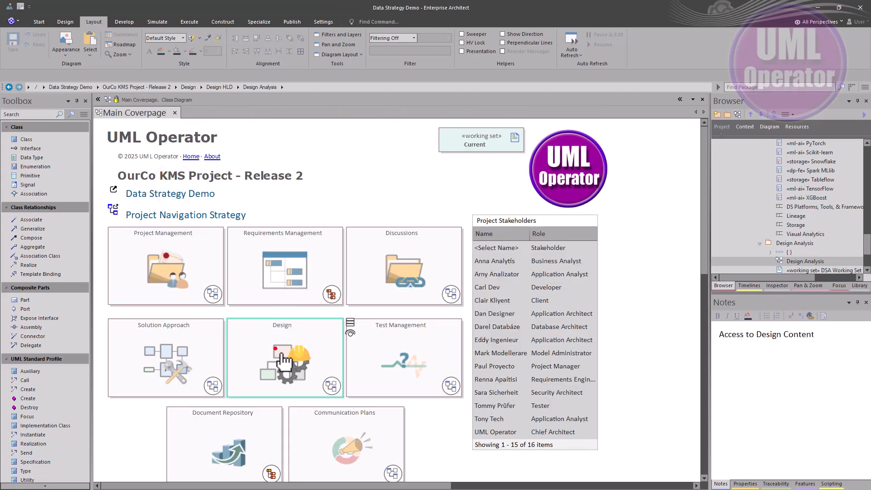
double_click(275, 348)
double_click(211, 286)
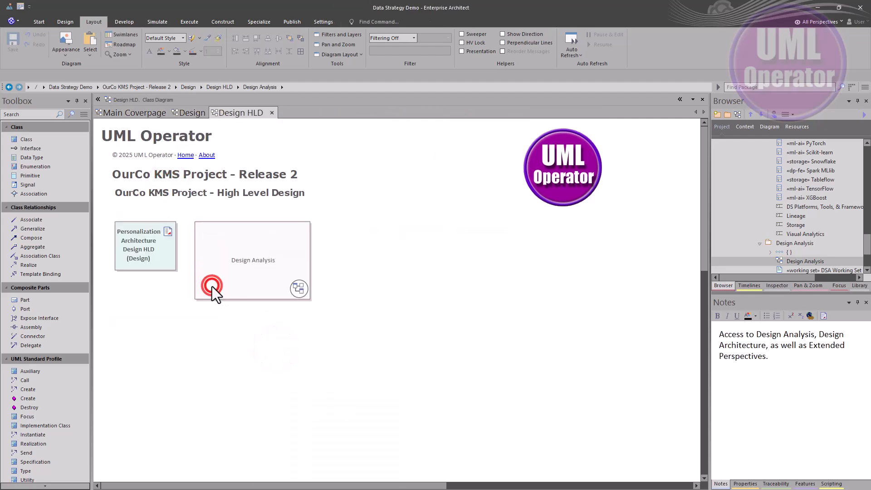
double_click(248, 286)
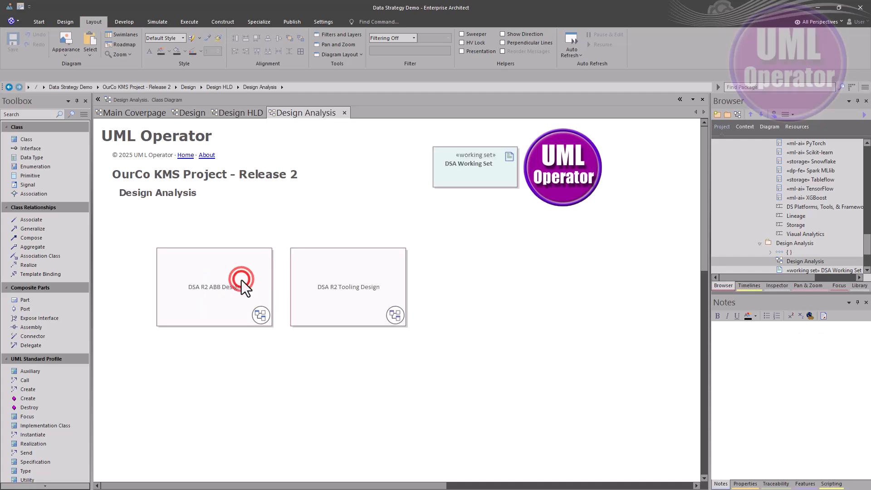
- Open the diagrams of the DSA Working Set from the Design Analysis diagram, and save Design Analysis
double_click(449, 173)
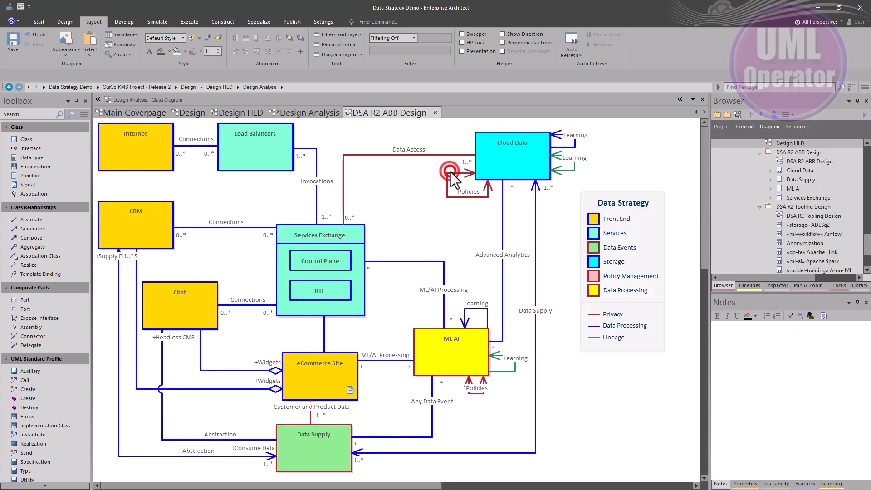
click(314, 113)
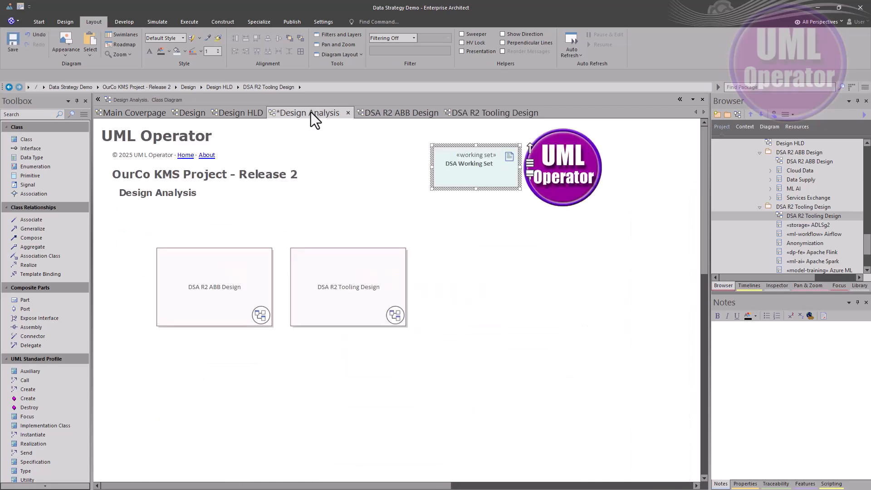
key(ctrl+s)
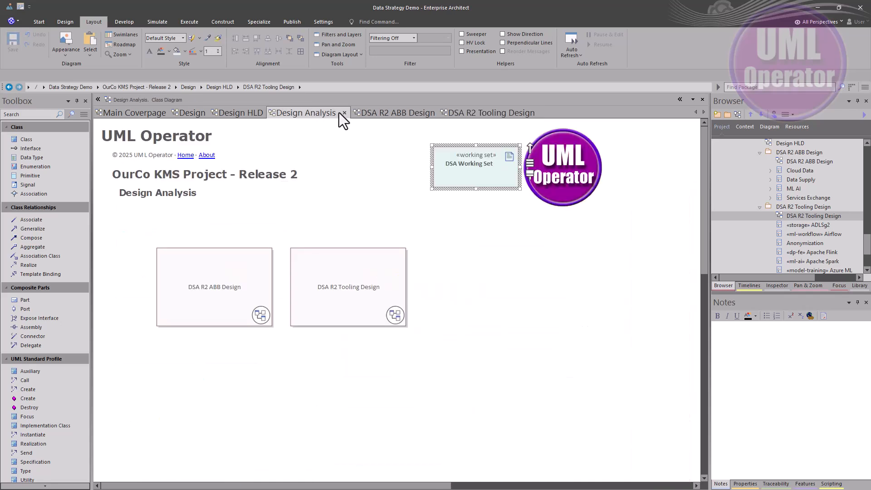
- Look through the open Design, Design HLD, DSA R2 ABB Design, DSA R2 Tooling Design and Design Analysis diagrams
click(240, 116)
click(192, 111)
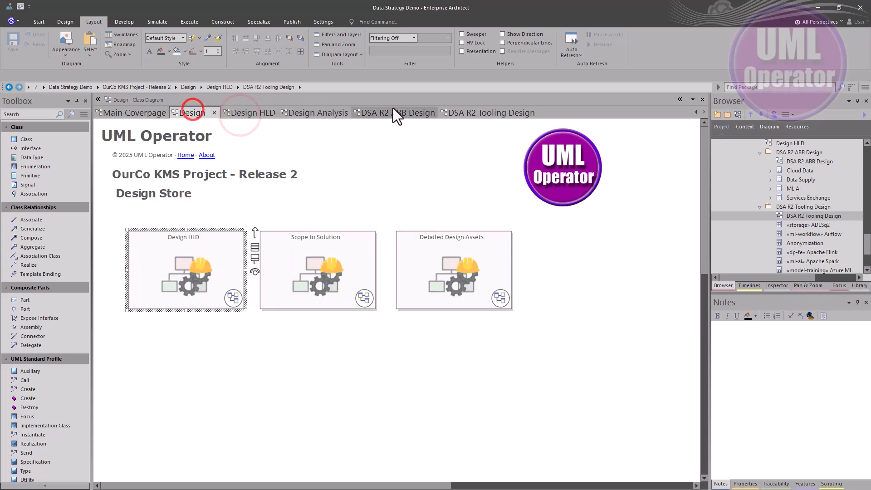
click(389, 113)
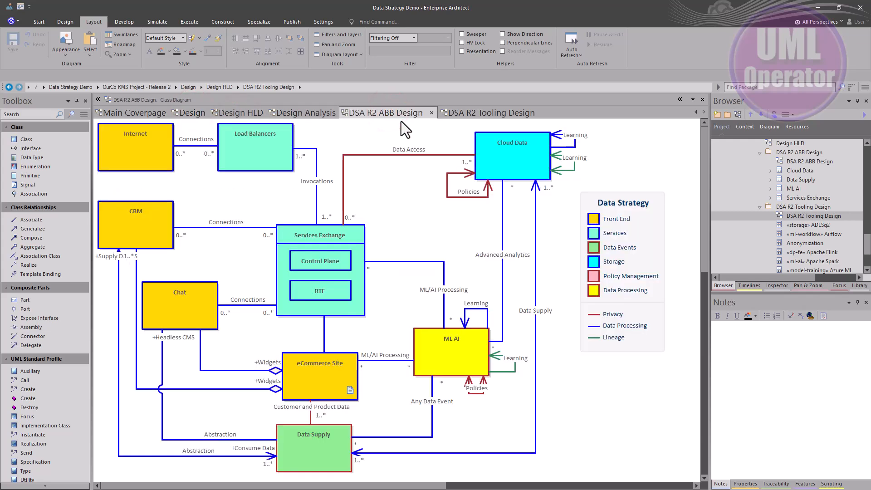
click(466, 114)
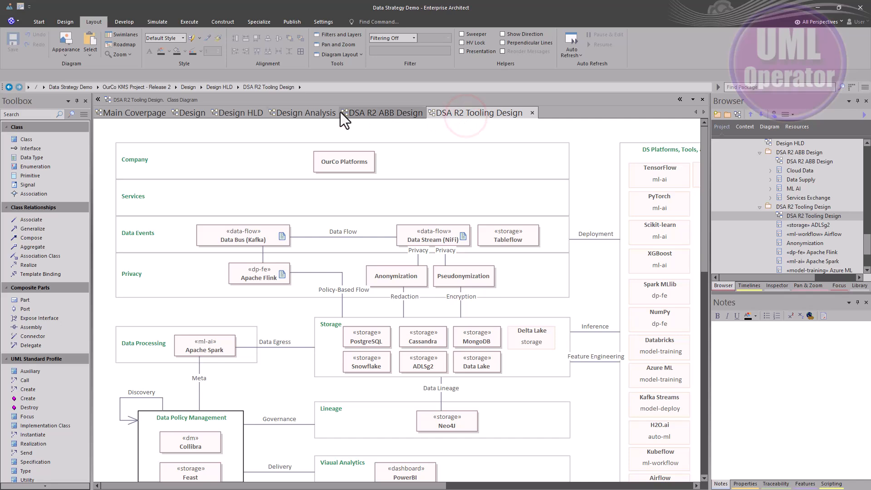
click(248, 114)
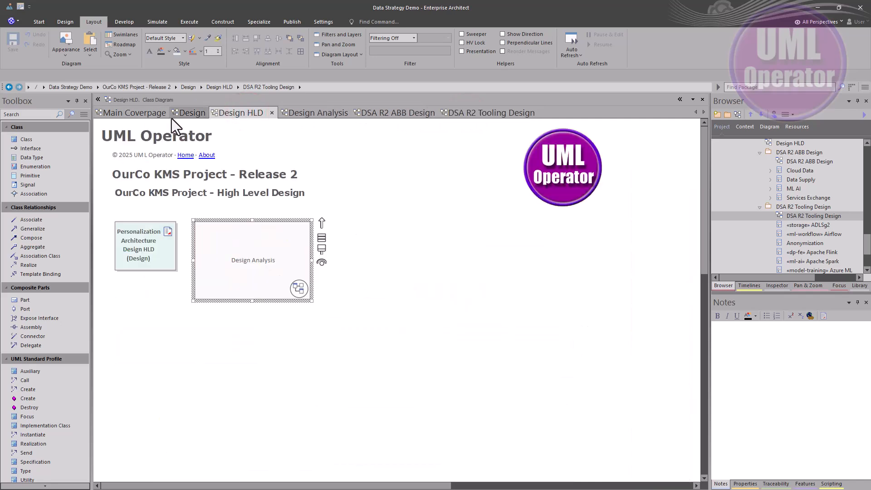
click(187, 114)
click(298, 113)
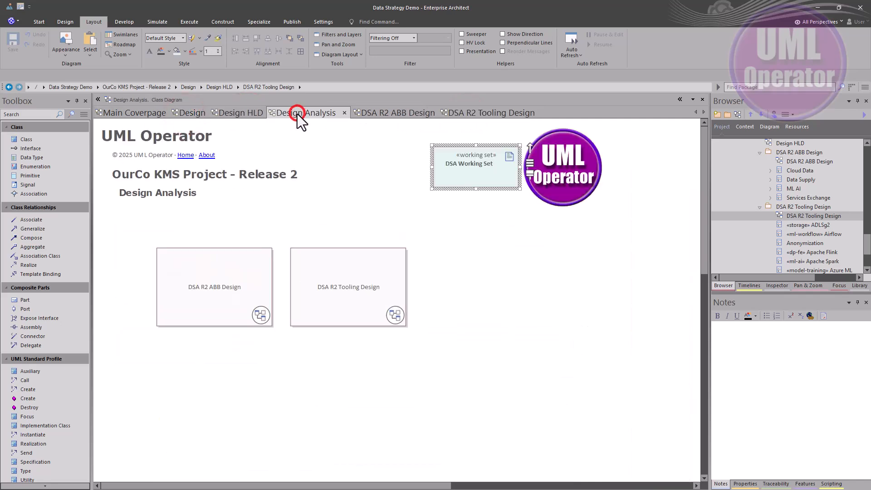
- Open the Personalization Architecture Design HLD document from the Design HLD diagram and highlight Snowflake under Data Collection
click(245, 113)
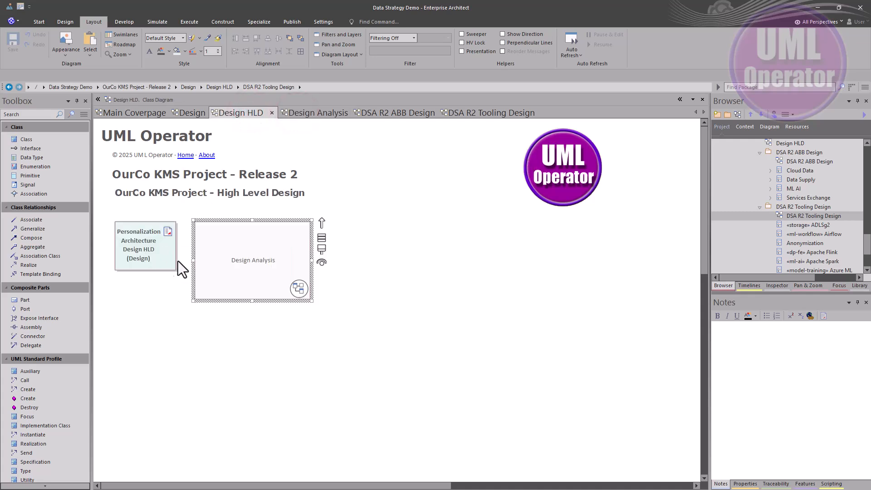
double_click(159, 243)
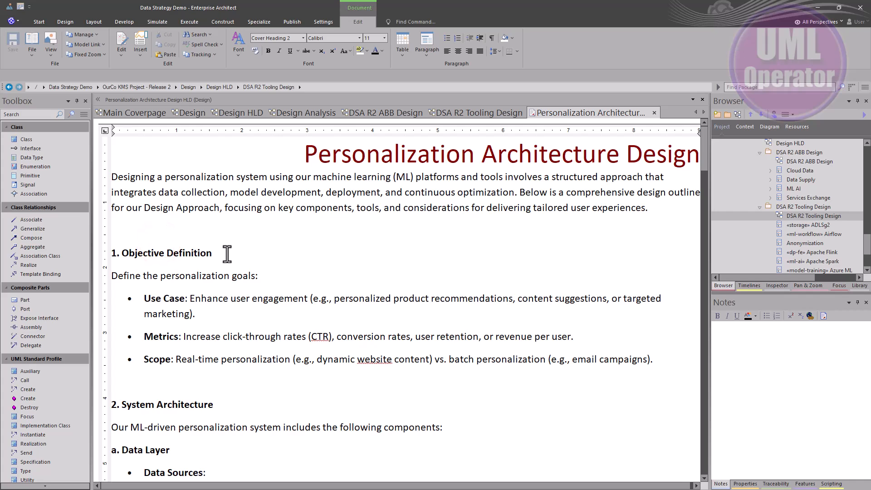
scroll(263, 274, down, 4)
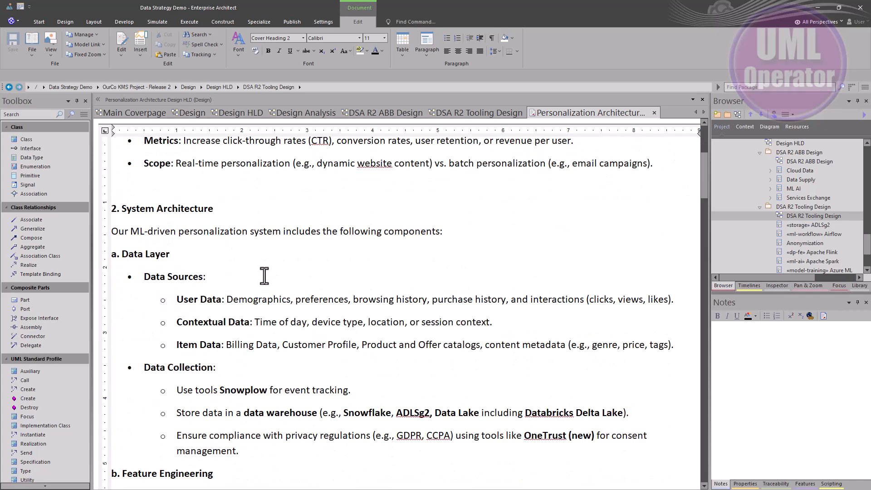
drag(347, 414, 384, 414)
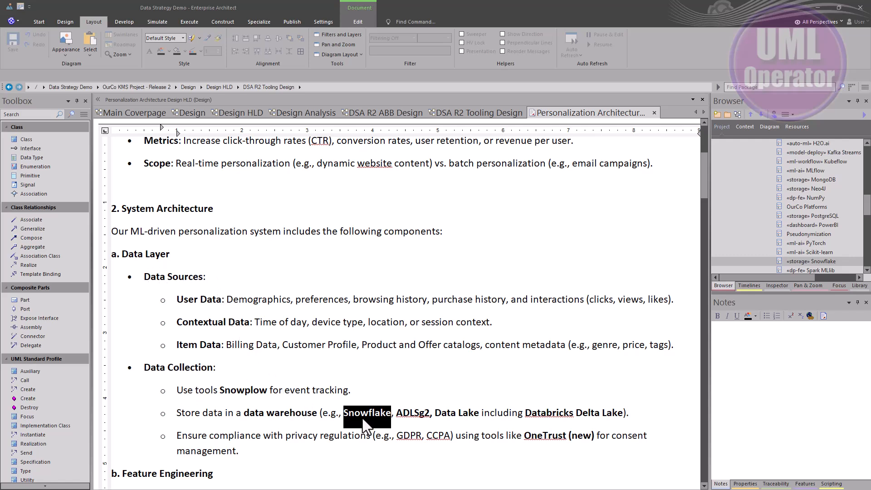
- Locate the Snowflake element in the DSA R2 Tooling Design storage group and return to the ADLSg2 and Data Lake mentions in the document
click(483, 110)
click(375, 371)
click(368, 369)
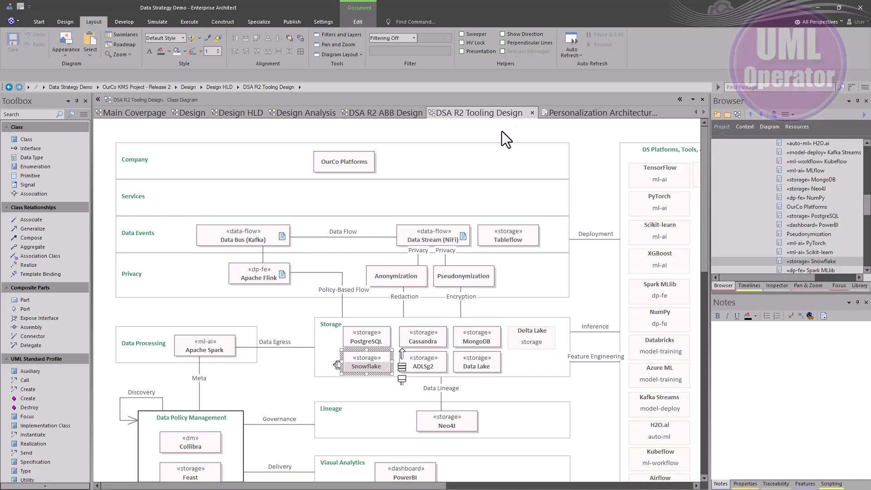
click(555, 111)
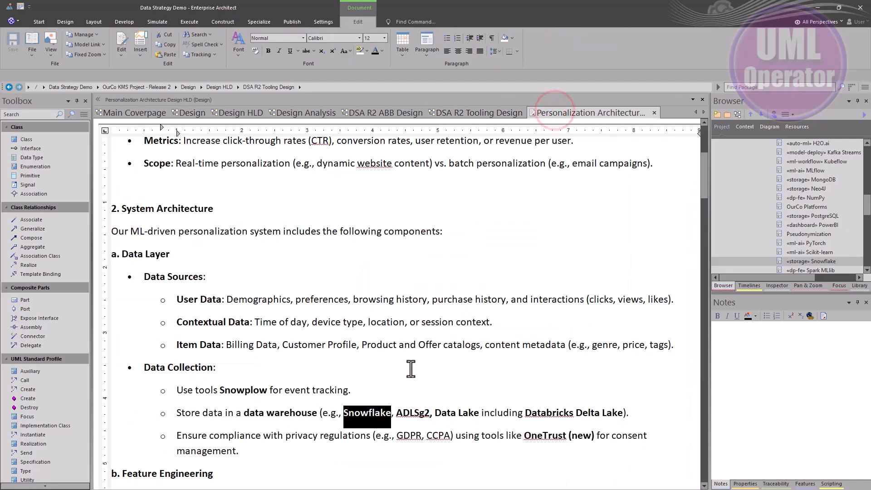
click(412, 412)
click(464, 413)
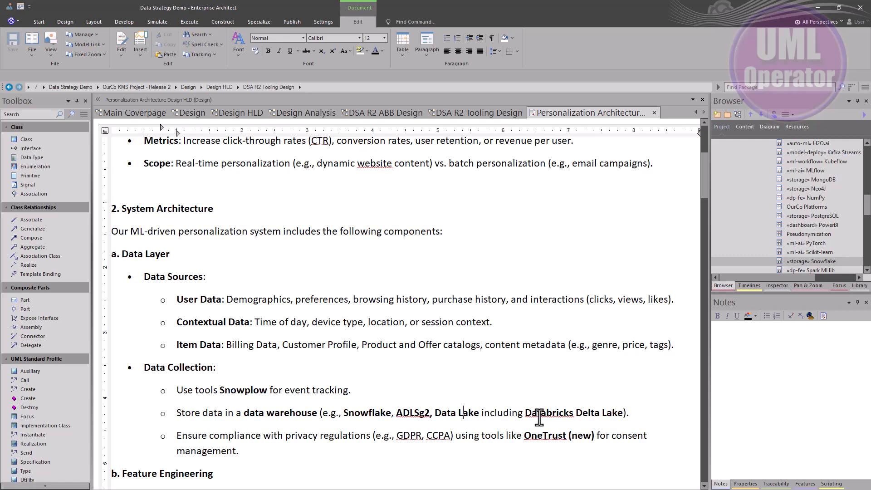
- Highlight OneTrust and the word privacy in the compliance bullet under Data Collection, and clear the selection
scroll(539, 243, down, 3)
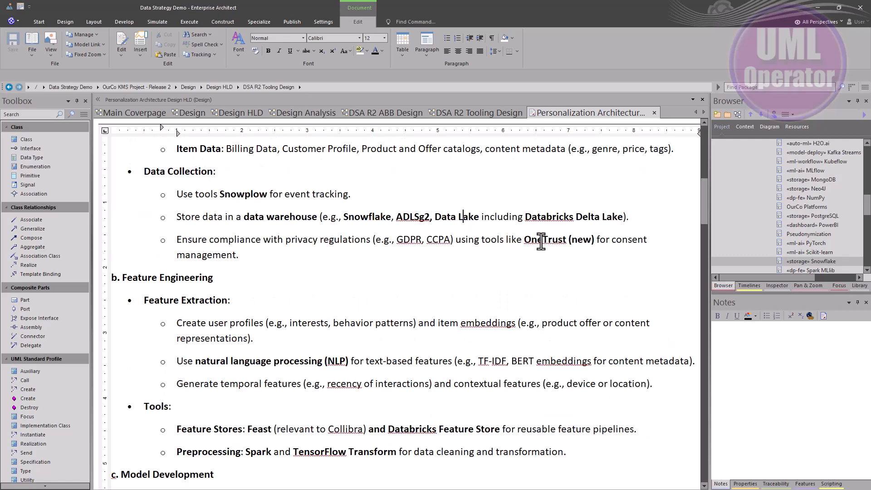
double_click(541, 242)
double_click(583, 240)
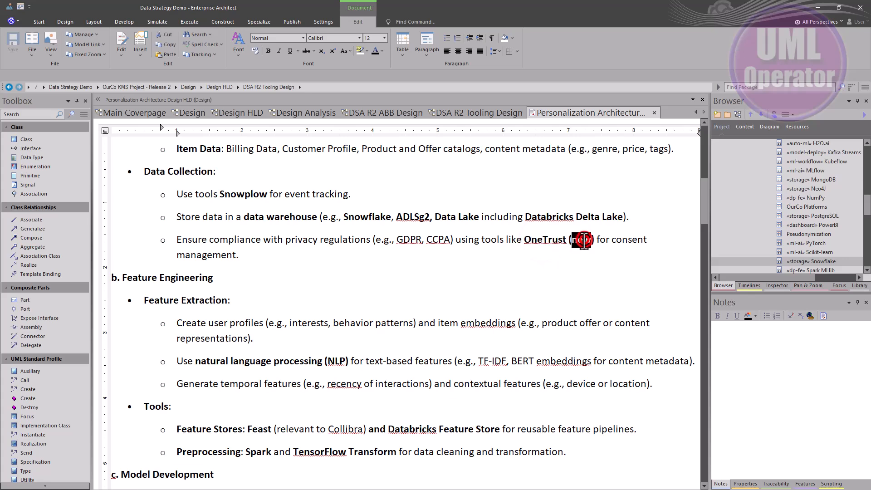
drag(524, 239, 565, 240)
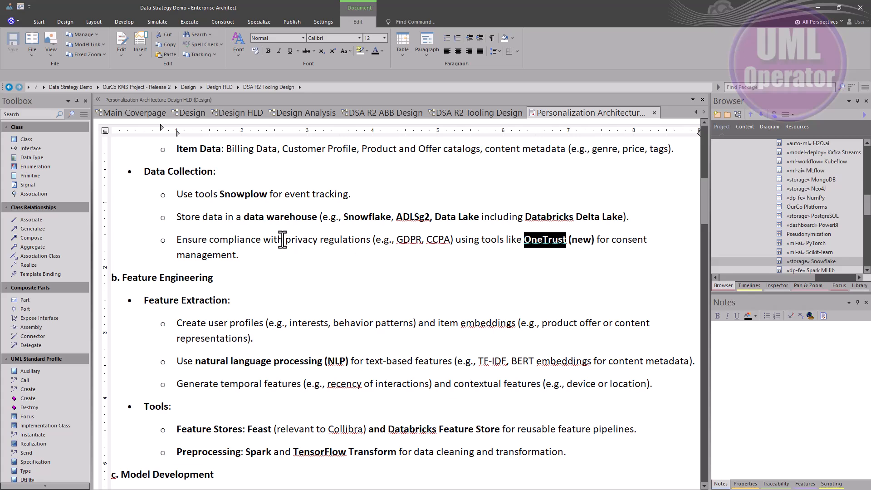
drag(287, 241, 312, 242)
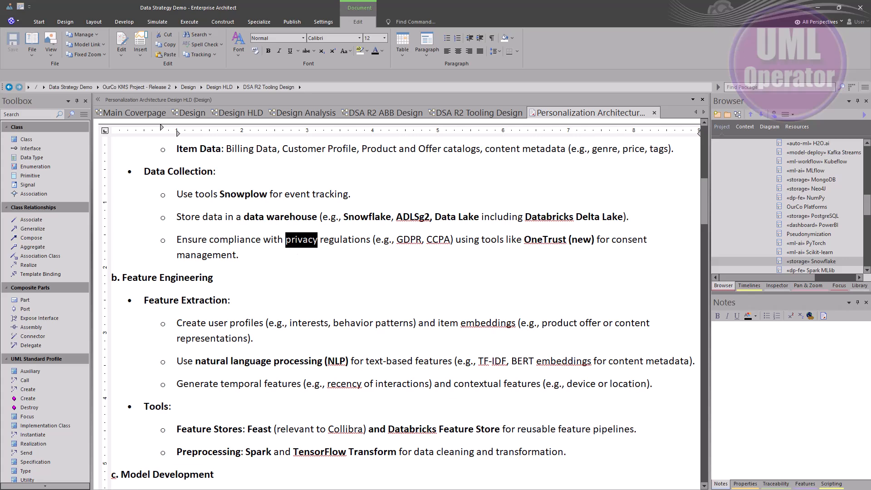
click(365, 168)
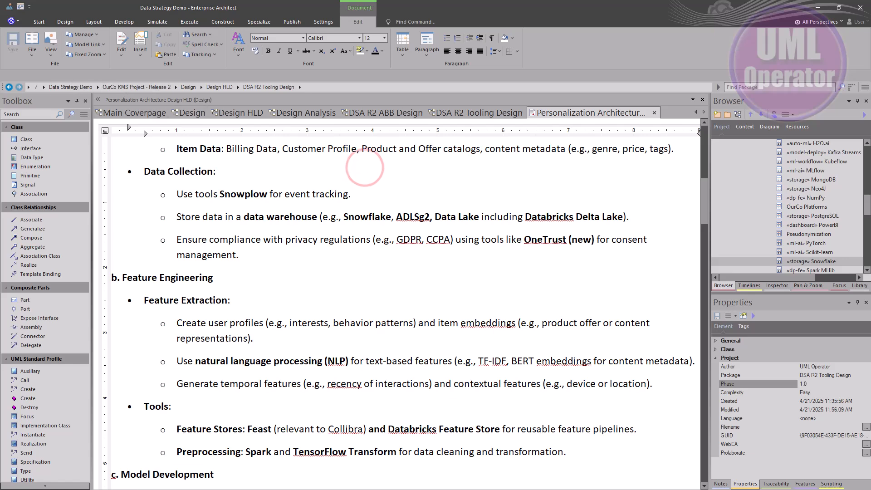
- Compare the DSA R2 Tooling Design diagram with the data warehouse tools listed under Data Collection in the HLD document
click(480, 113)
right_click(481, 113)
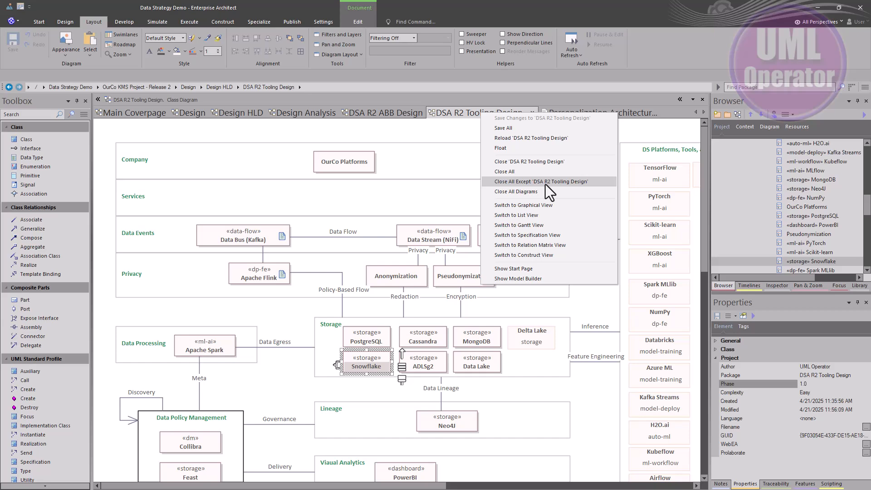
click(451, 114)
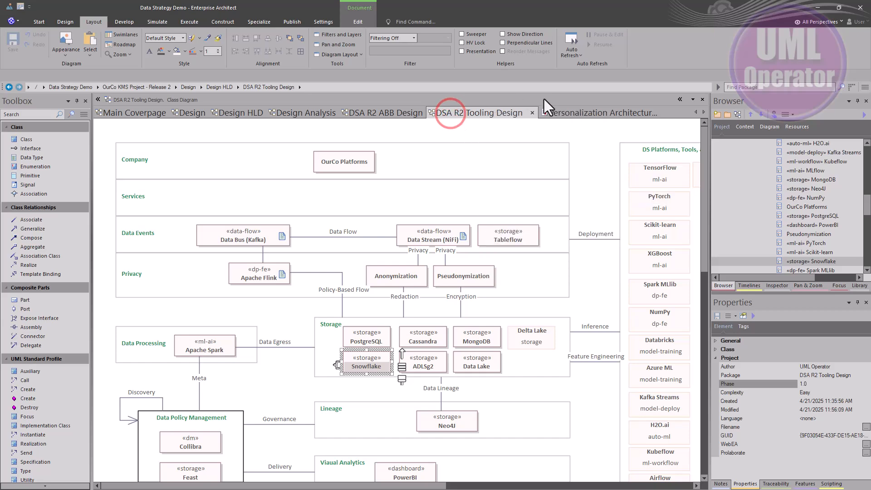
click(573, 113)
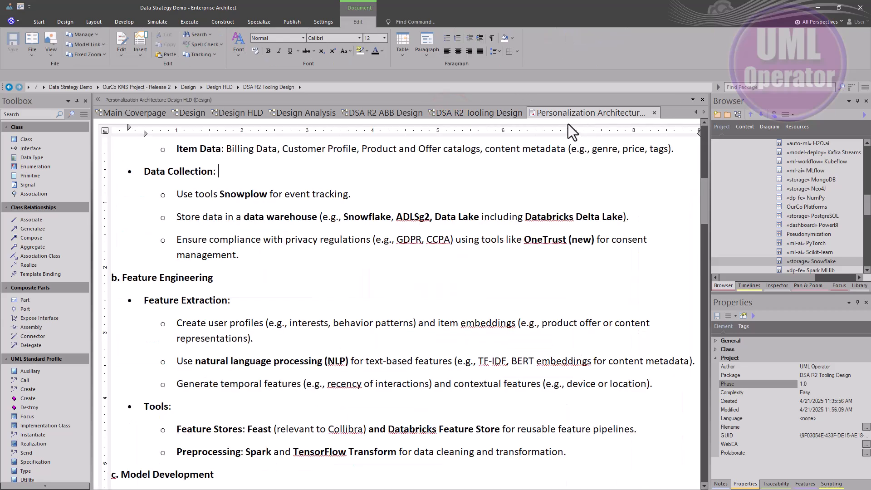
click(366, 216)
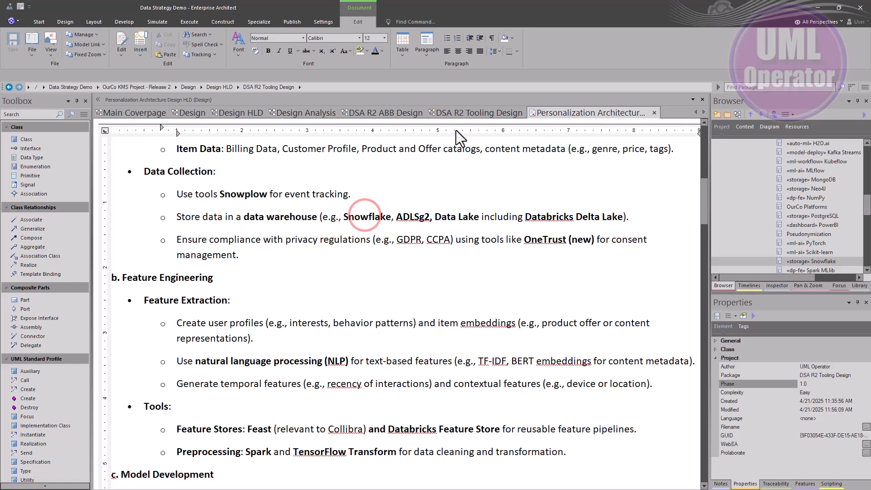
- Set the Snowflake element's phase to R2 in the DSA R2 Tooling Design diagram, review its tagged values, and save the properties
click(454, 114)
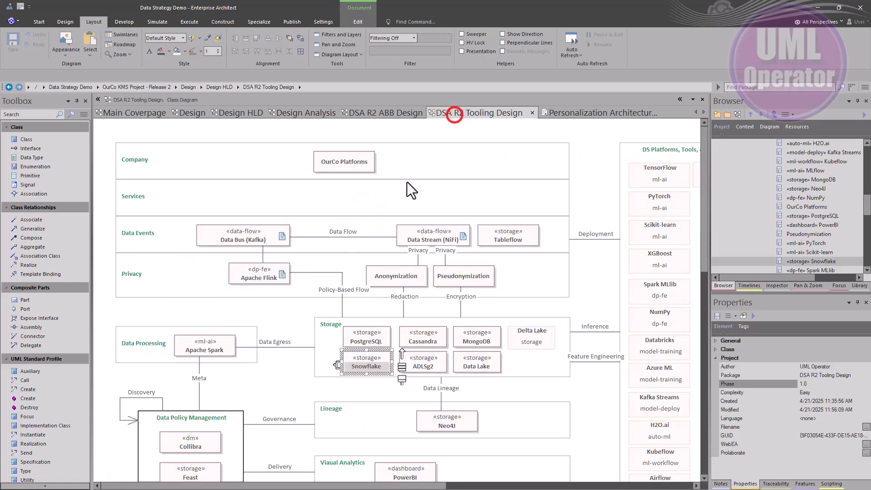
double_click(368, 361)
click(447, 236)
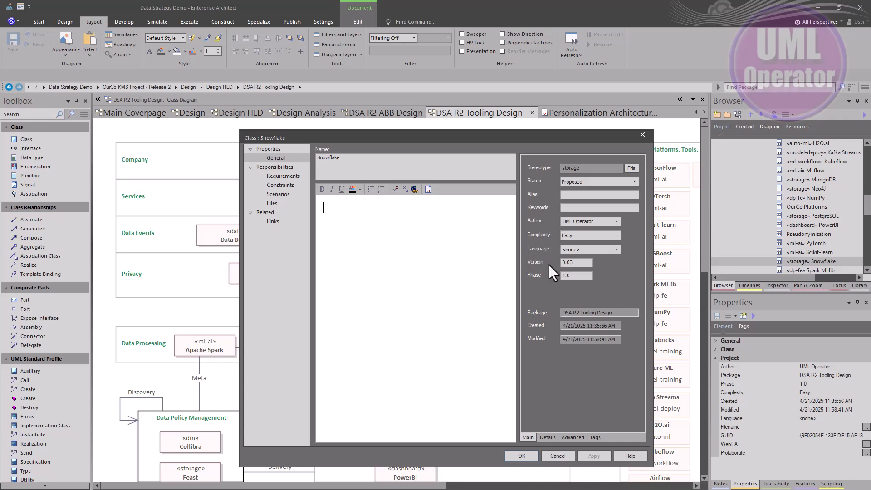
double_click(569, 275)
text(R2)
click(595, 438)
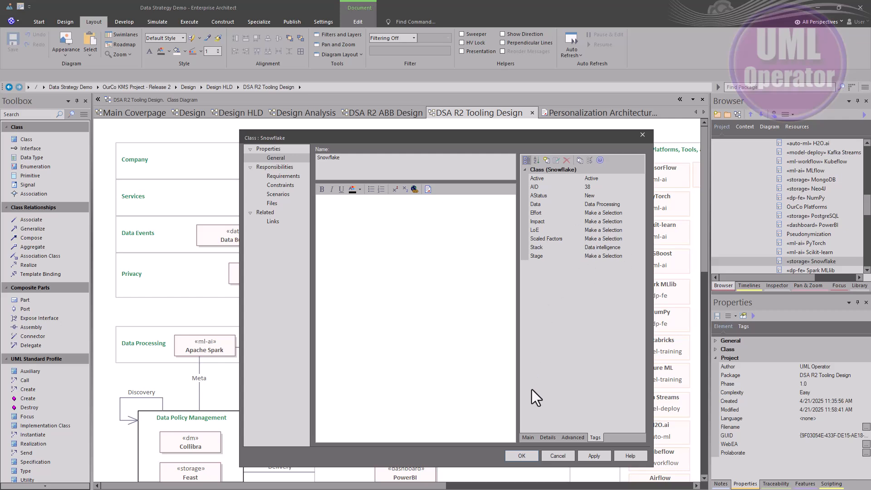
click(528, 438)
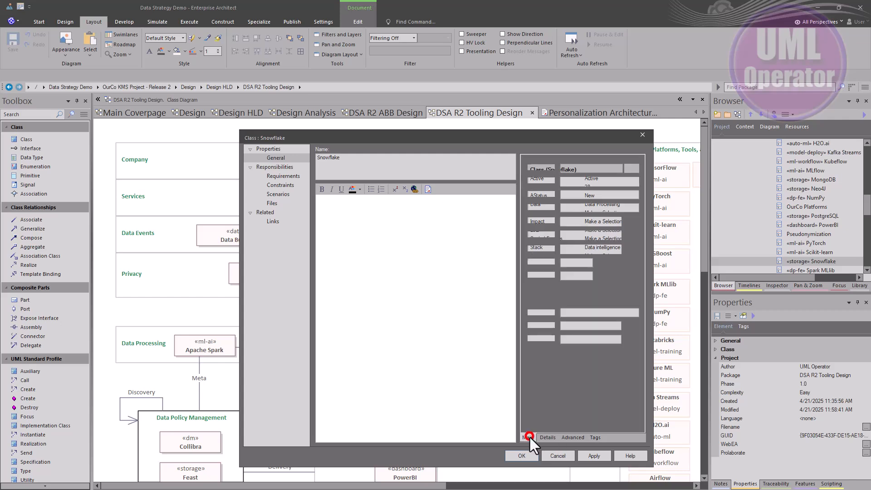
double_click(568, 277)
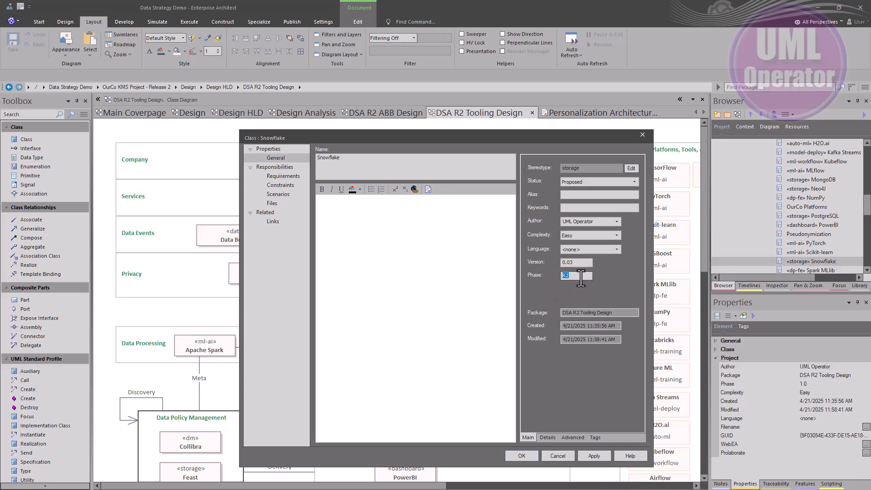
click(521, 457)
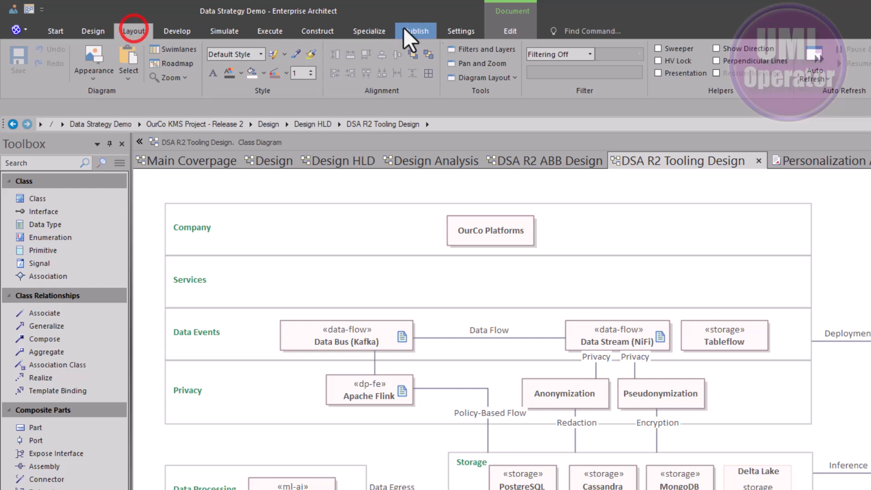
- Filter the DSA R2 Tooling Design diagram to elements whose Phase contains R2
click(589, 54)
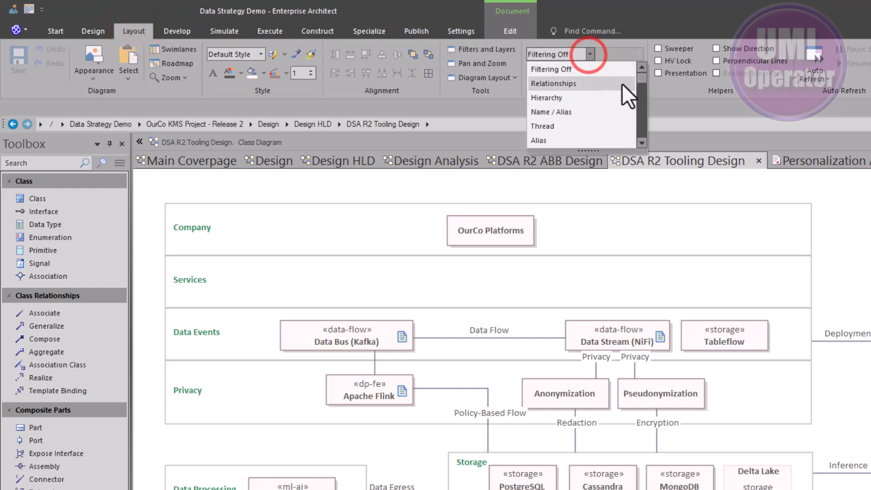
drag(646, 82, 638, 116)
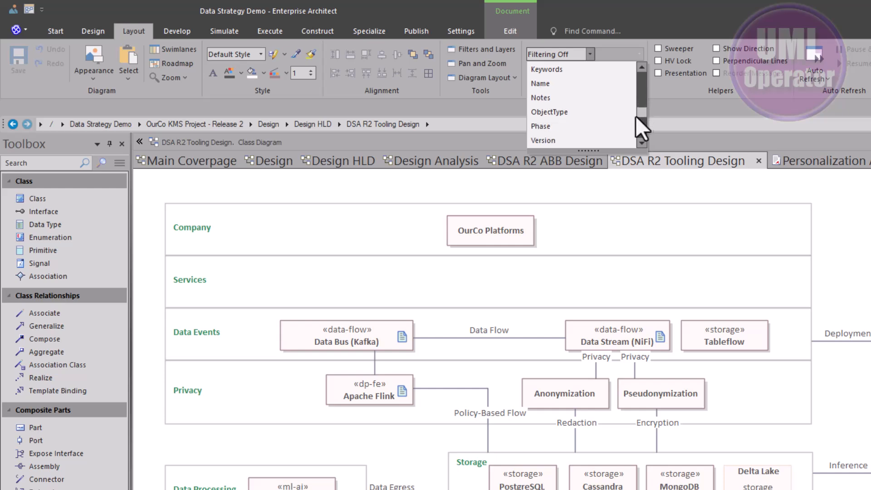
click(547, 124)
click(537, 73)
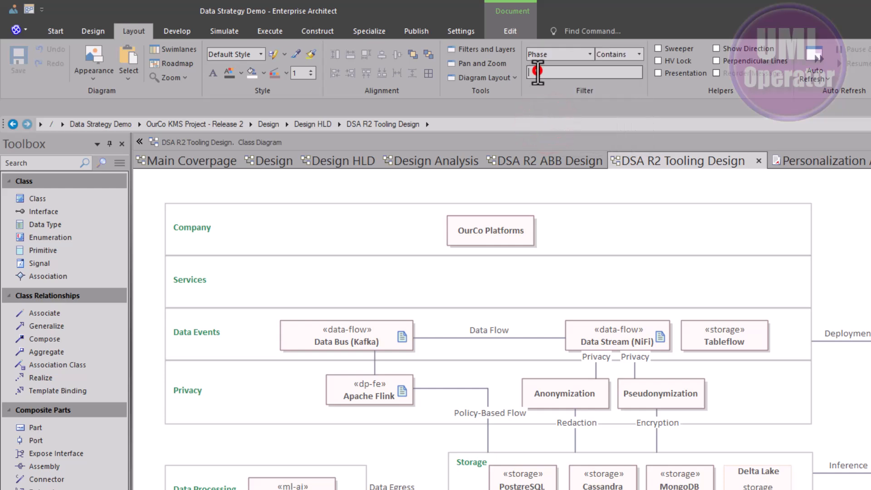
text(R)
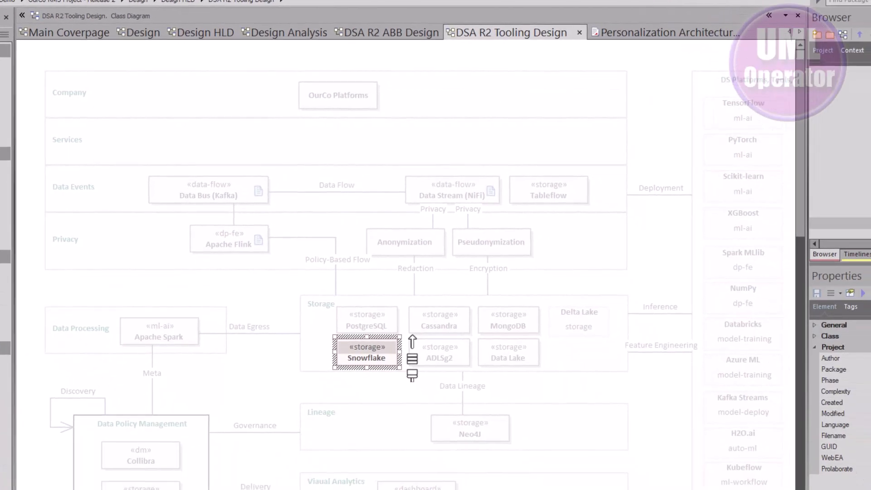
click(584, 291)
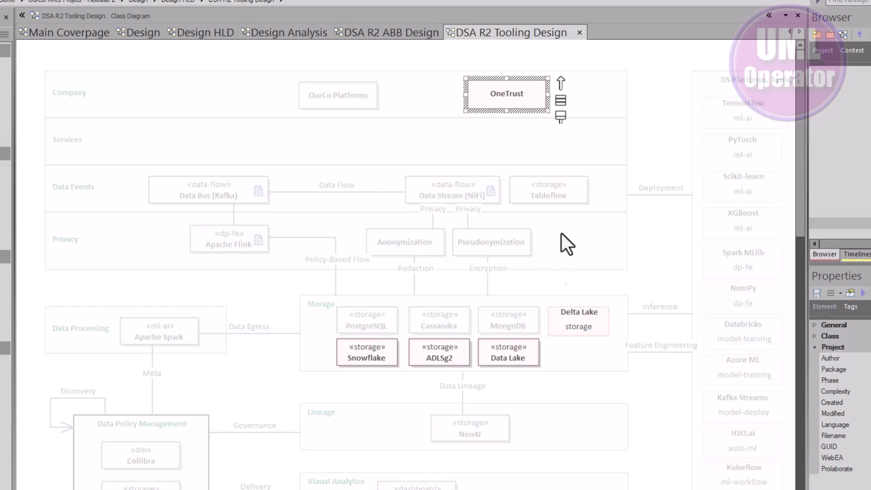
- Review the general properties and tagged values of the OneTrust element in the Company lane, and close them without changes
click(525, 105)
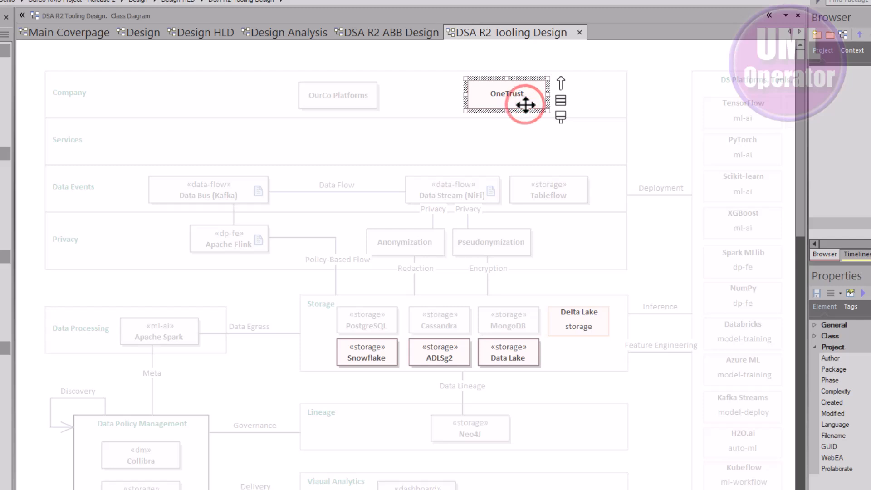
double_click(526, 105)
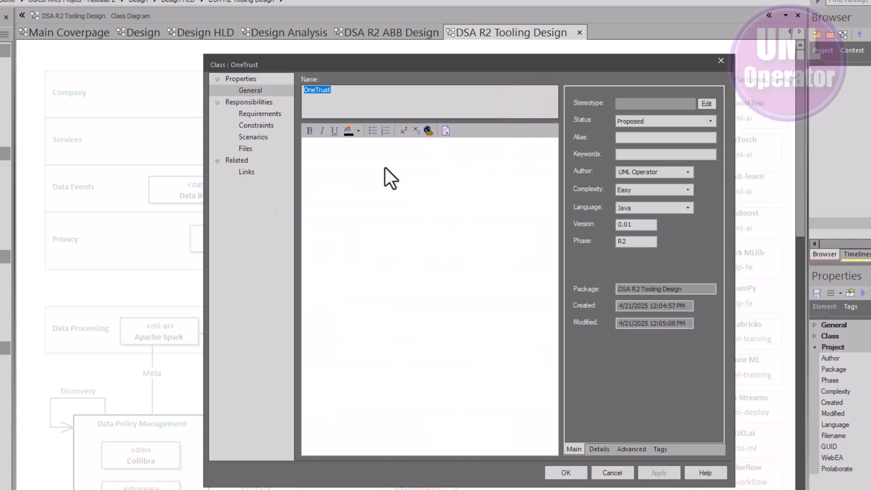
click(660, 450)
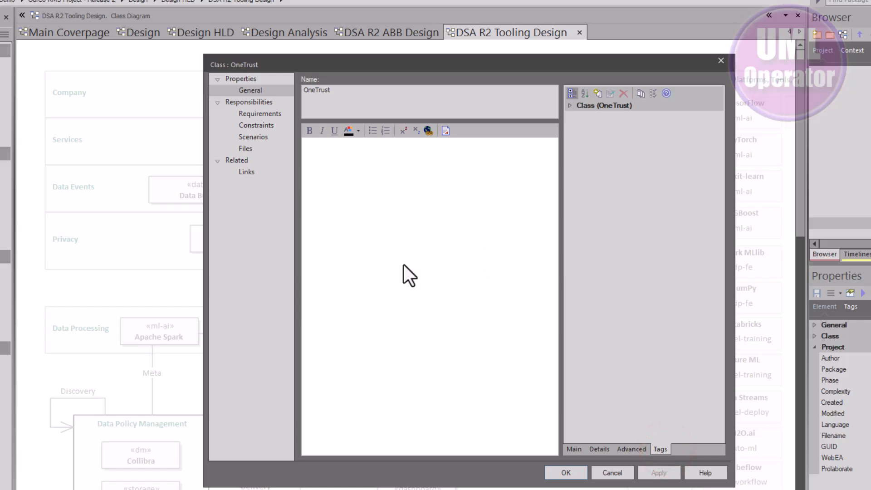
click(617, 475)
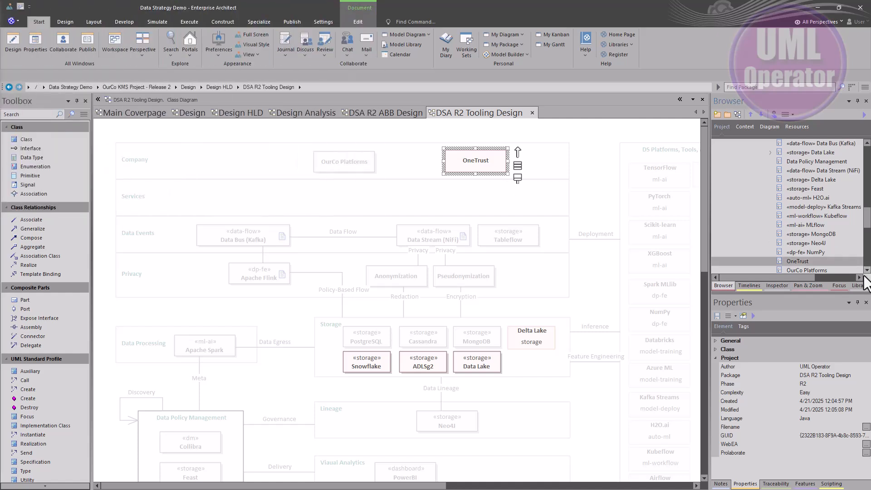
- Run the Add Tags To Existing Class script on the OneTrust element in the project browser
click(781, 262)
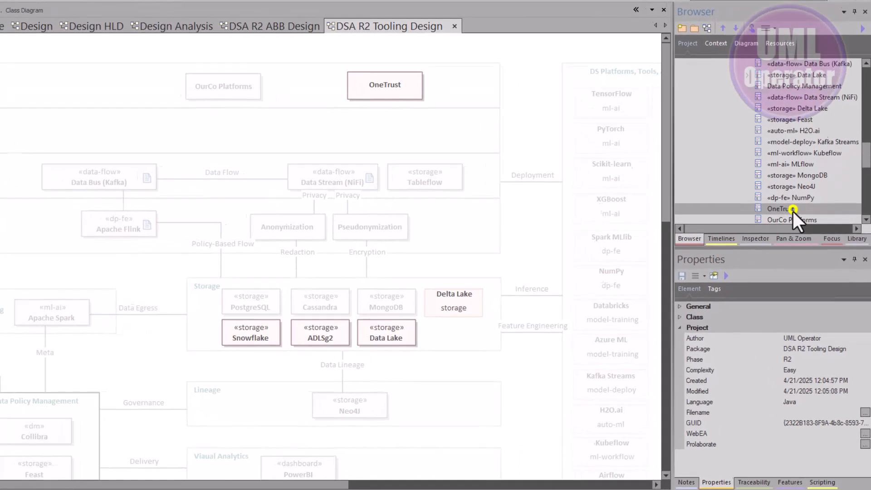
right_click(804, 262)
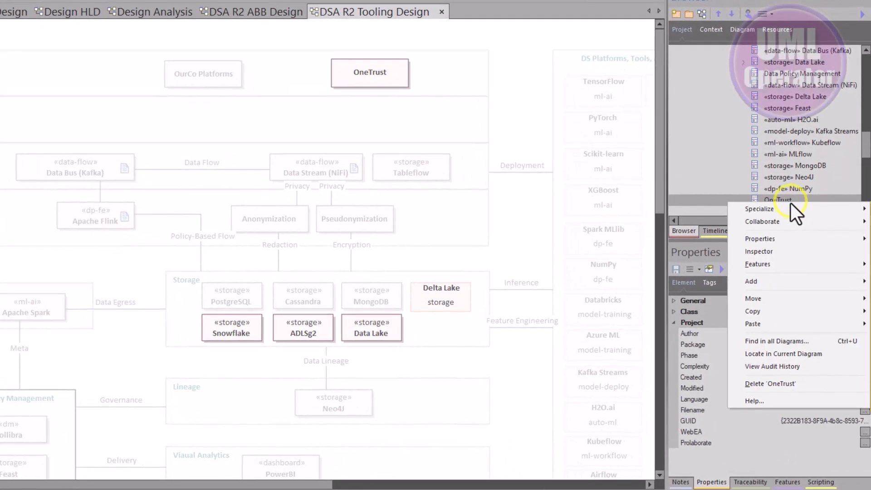
mouse_move(786, 209)
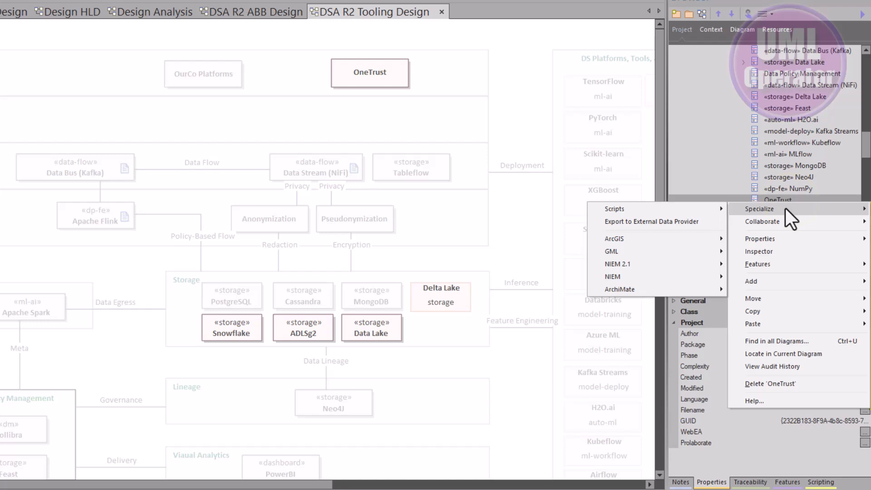
click(688, 211)
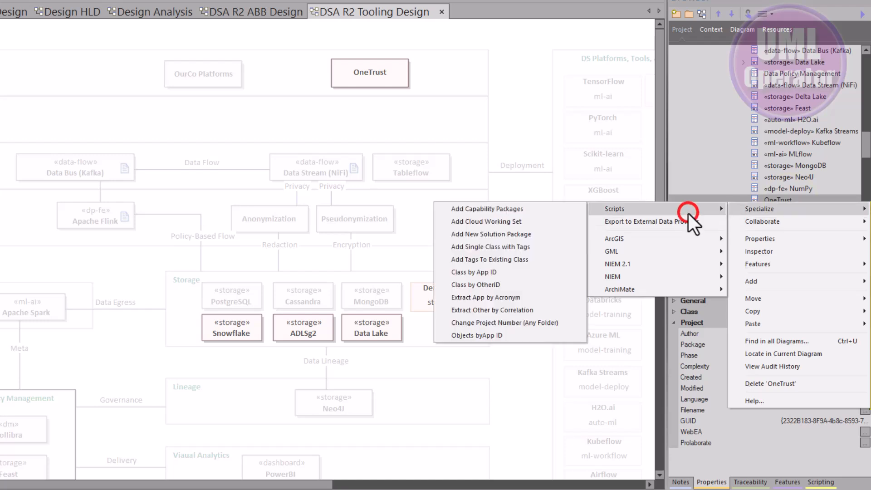
click(507, 262)
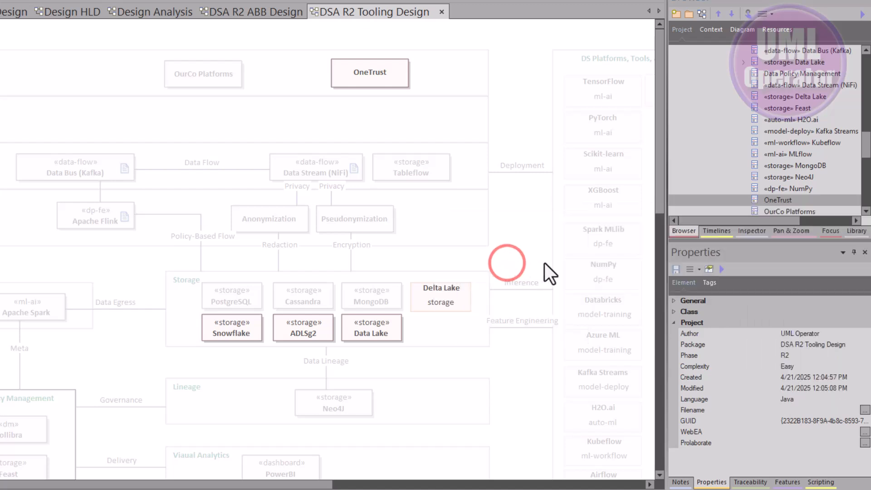
- Open the OneTrust element's tagged values and set the Impact tag to N
click(513, 72)
click(398, 80)
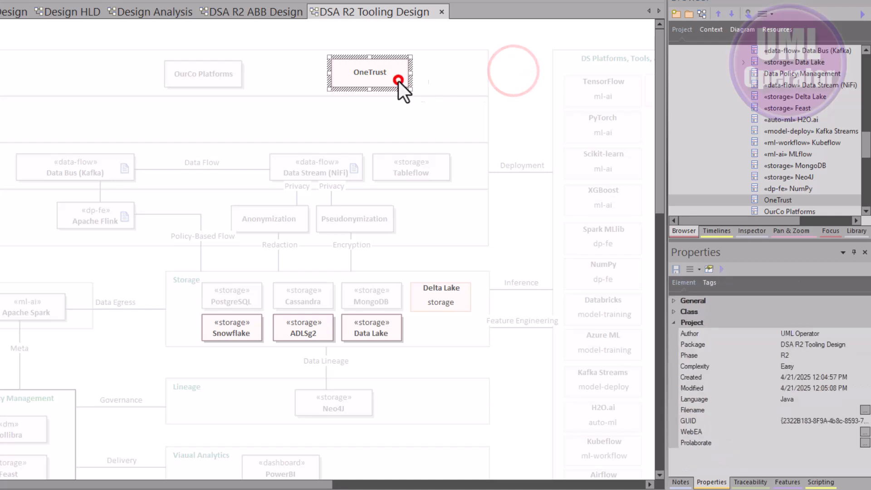
double_click(368, 72)
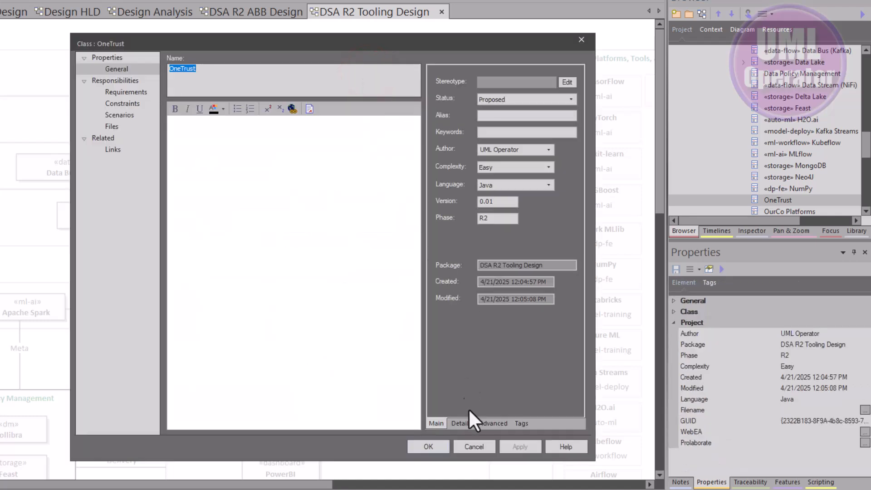
click(521, 424)
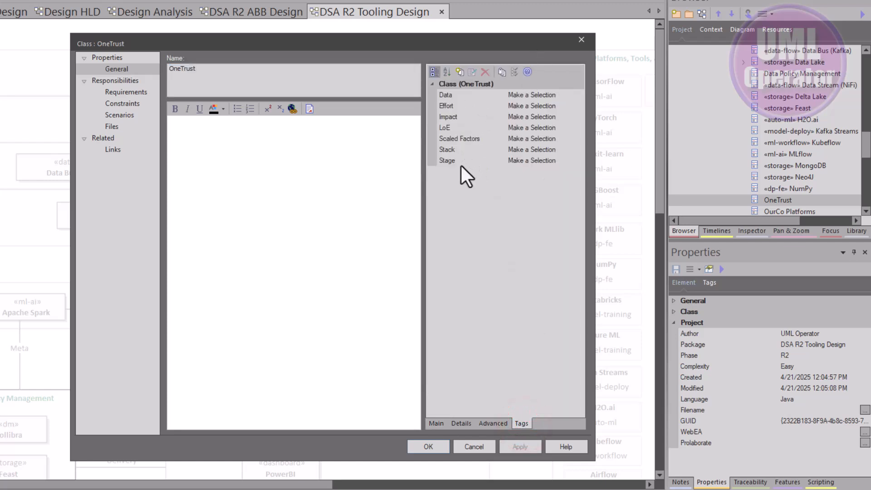
click(467, 116)
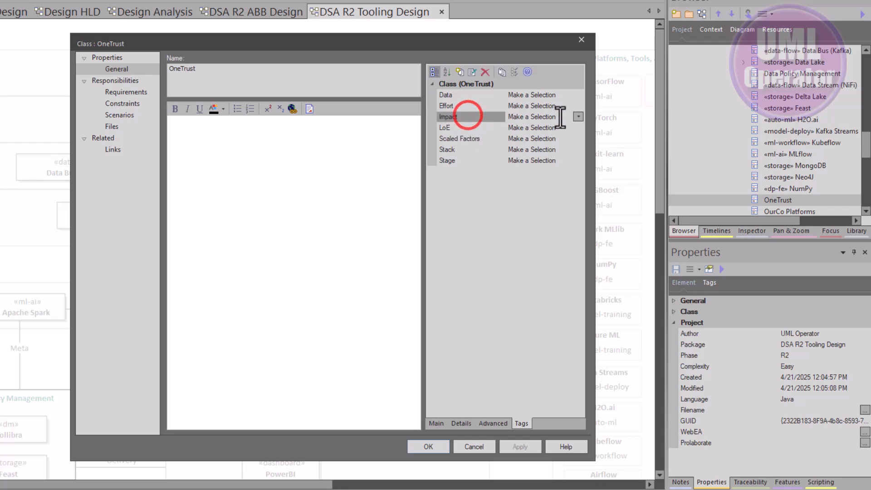
click(578, 117)
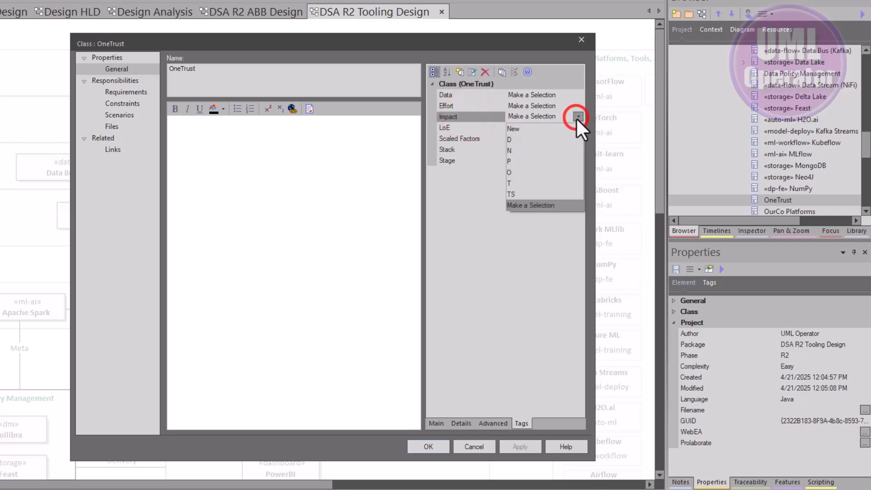
click(524, 150)
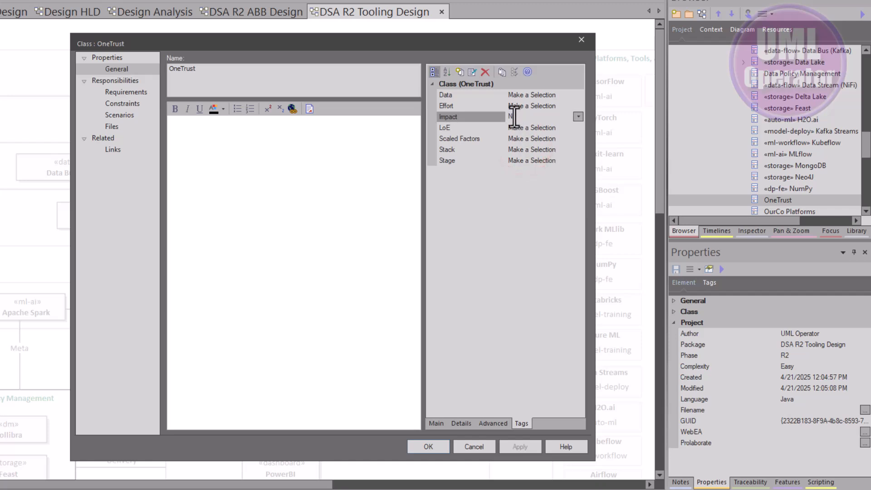
- Add the note "Contract with Vendor" to OneTrust's Impact tag
click(471, 72)
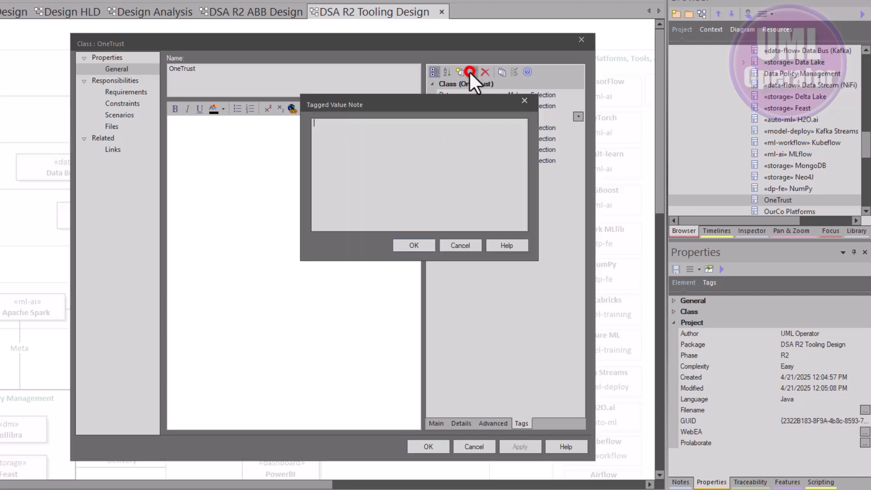
text(Contrtact with Vendor)
click(420, 247)
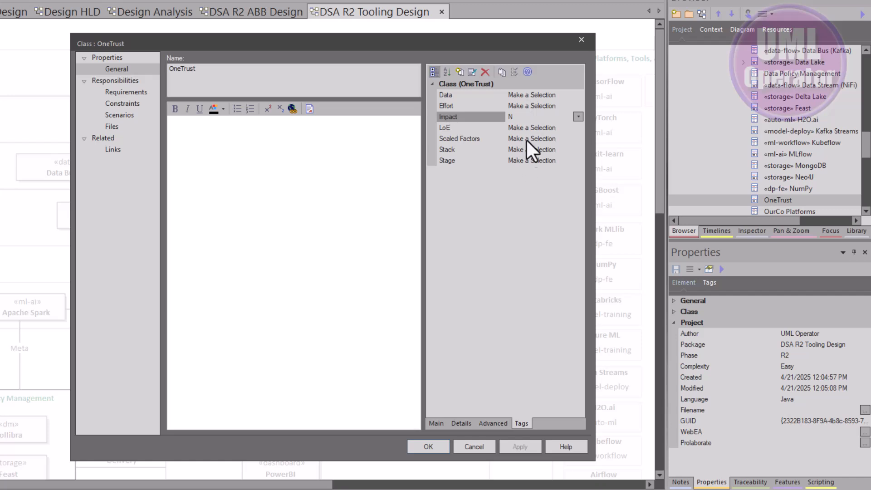
- Set OneTrust's LoE tag to Complex and save the element's properties
click(565, 124)
click(576, 126)
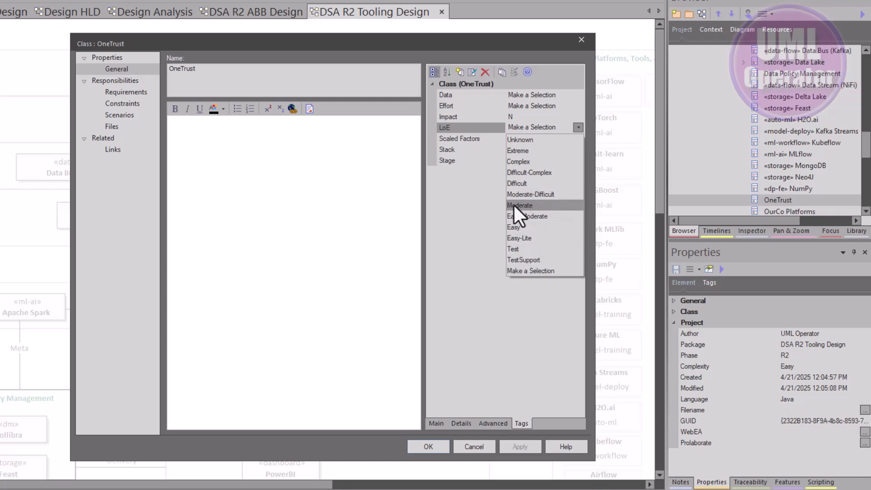
click(527, 162)
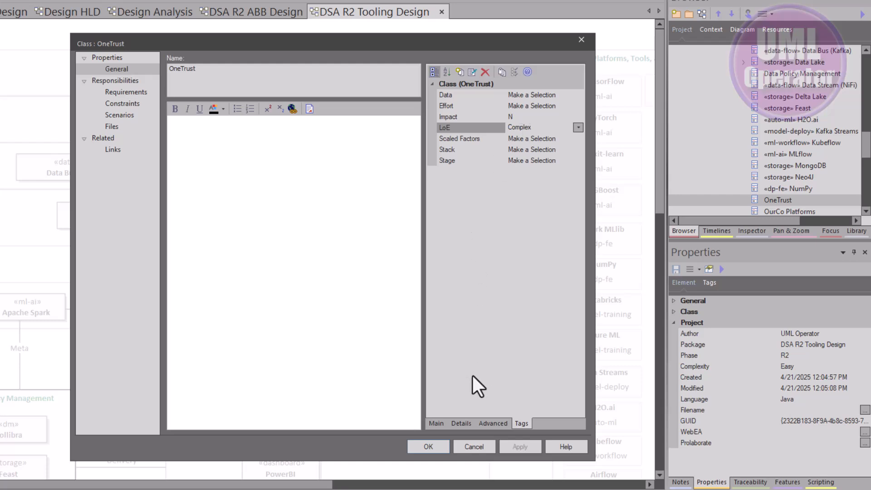
click(429, 446)
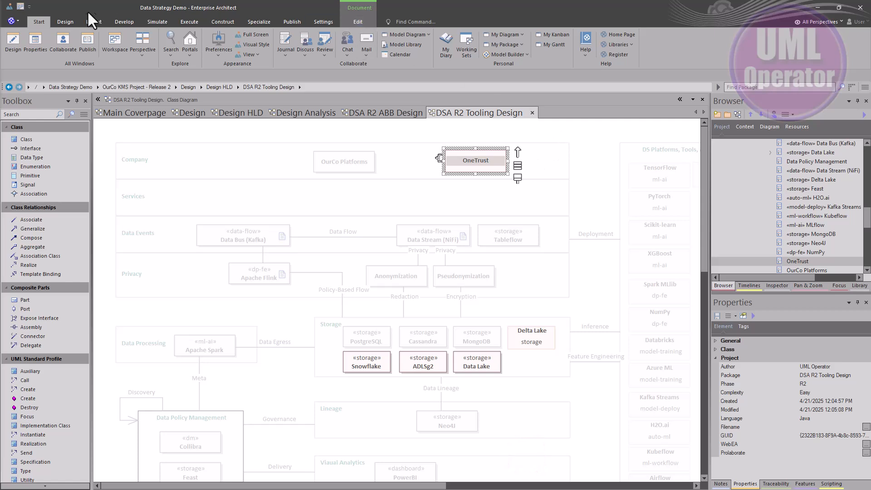
click(89, 21)
click(393, 51)
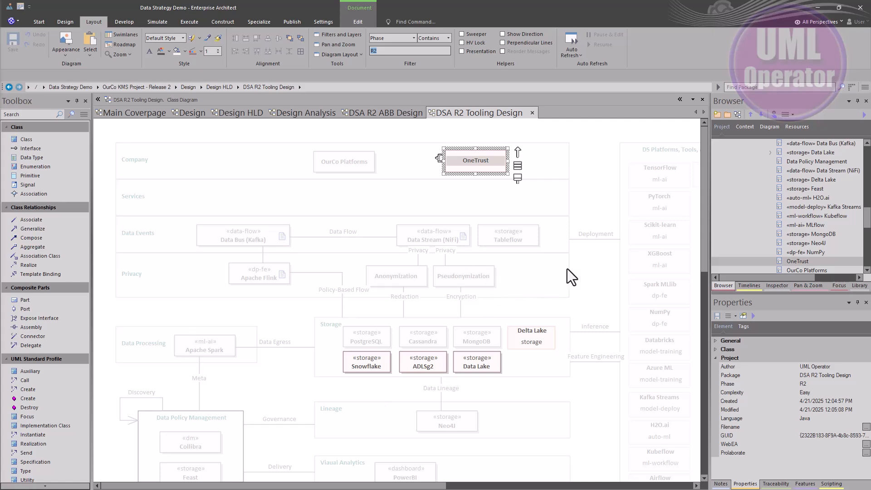
click(744, 287)
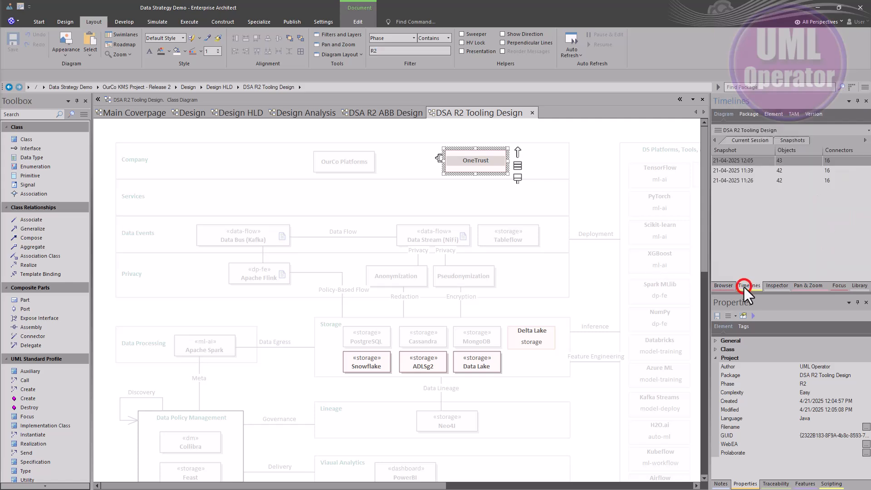
click(727, 181)
right_click(728, 181)
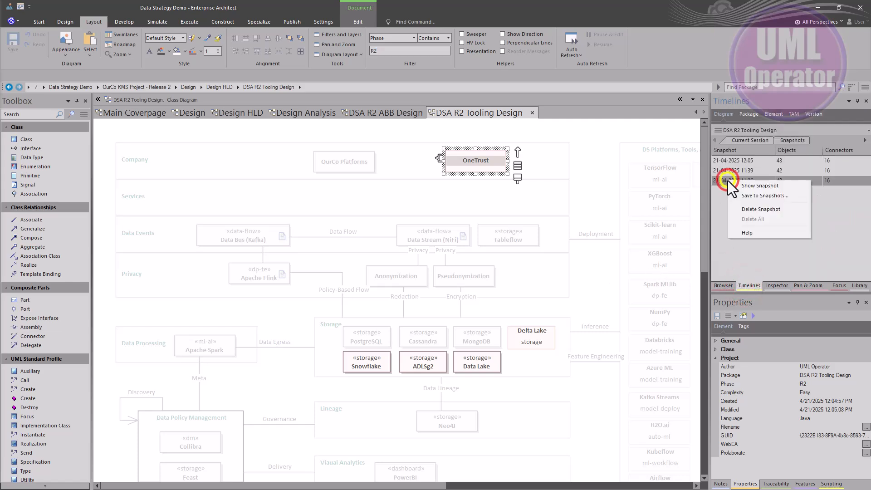
click(744, 188)
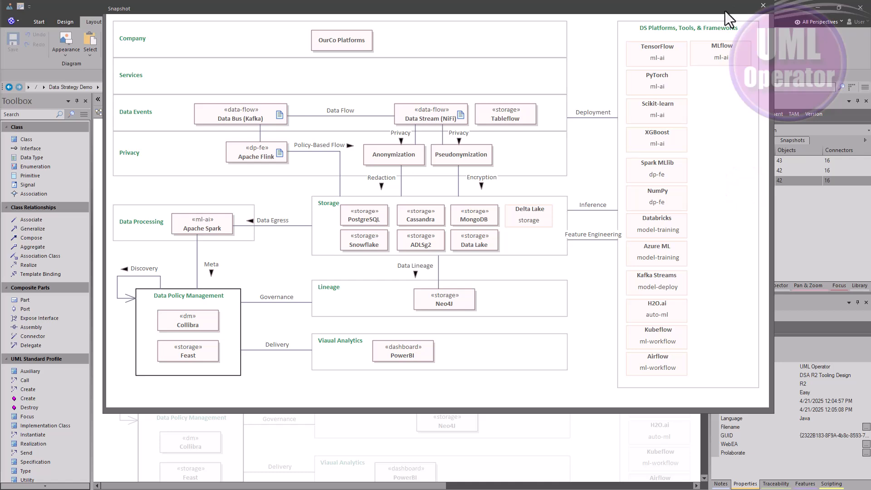
drag(722, 11, 644, 62)
click(726, 171)
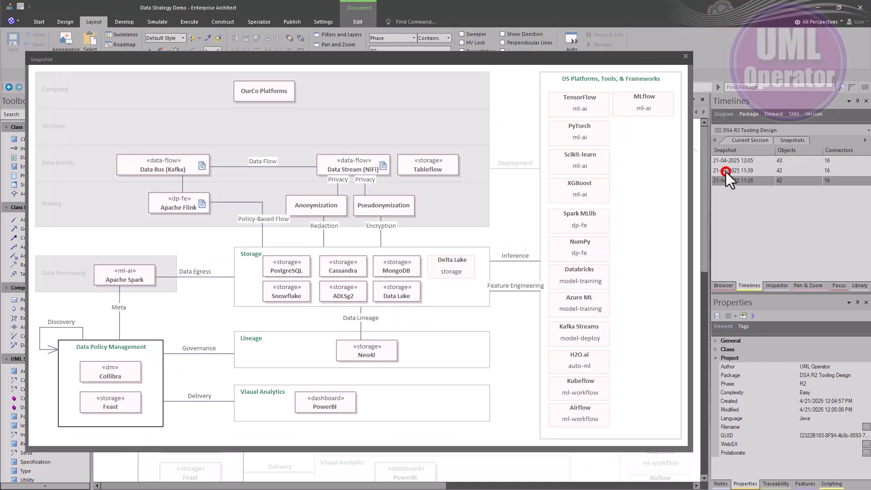
click(727, 160)
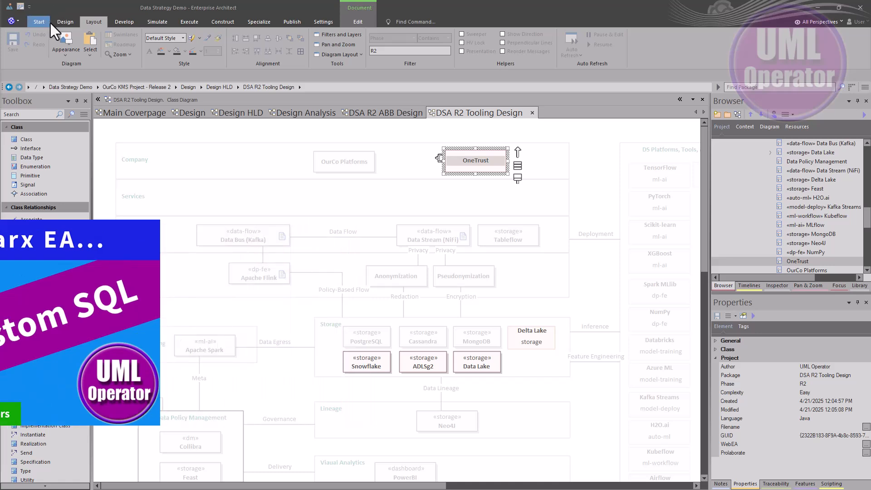
- Open the project search and choose the "Design - Tagged Values by Application" query from My Searches
click(43, 21)
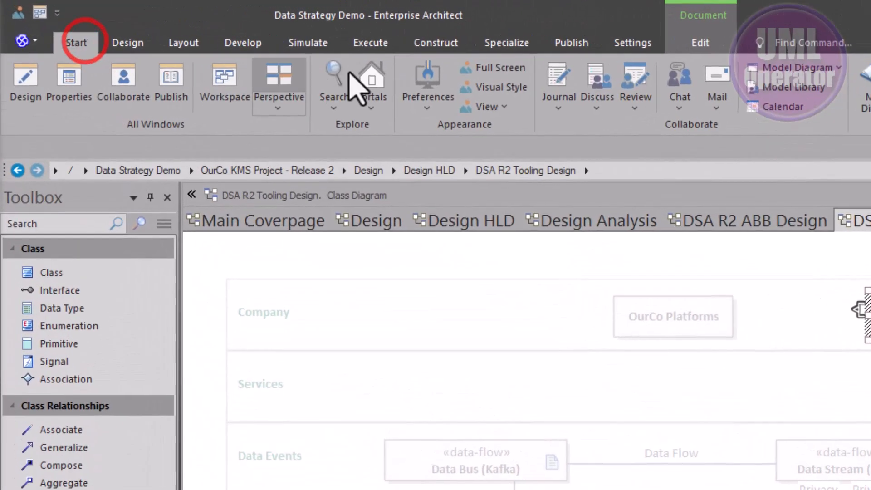
click(244, 56)
click(357, 146)
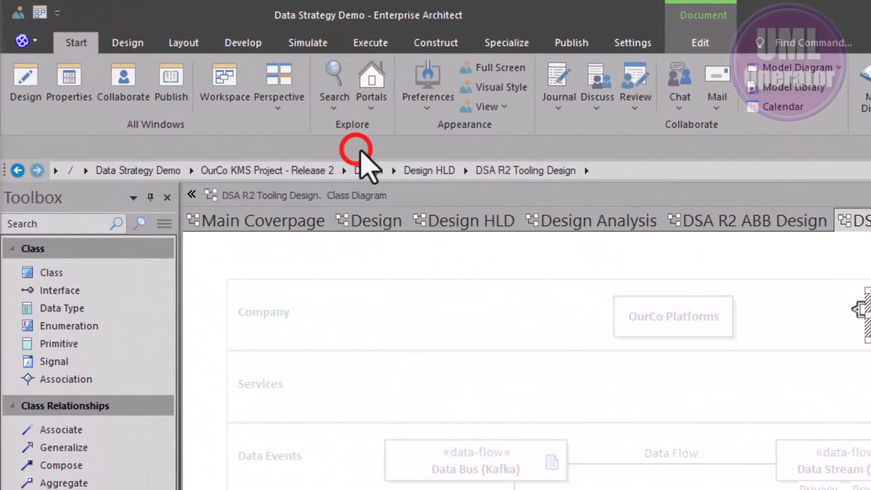
click(608, 241)
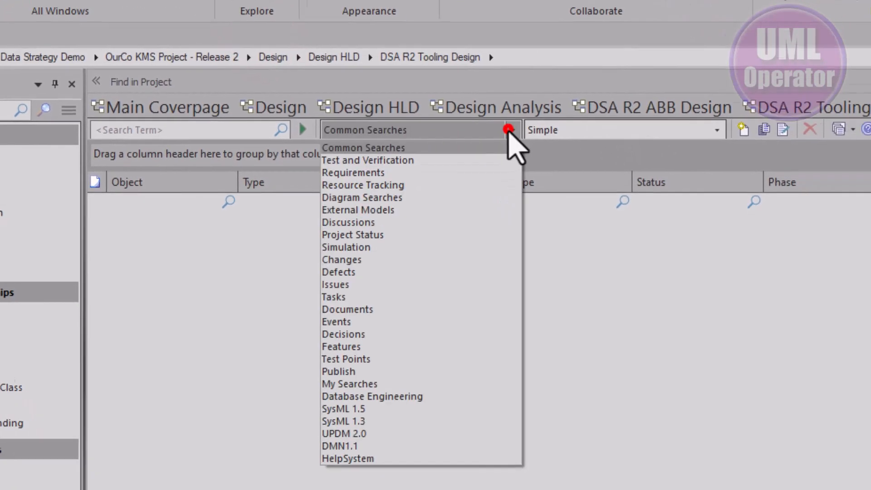
click(493, 489)
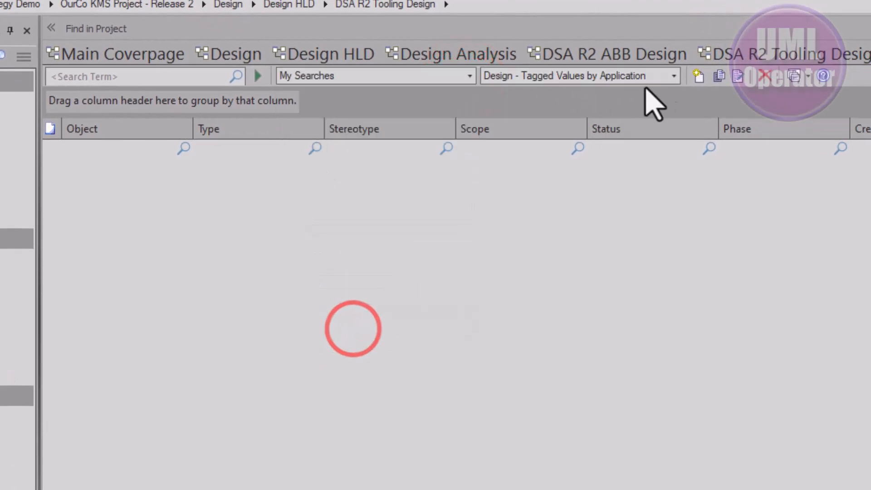
click(674, 76)
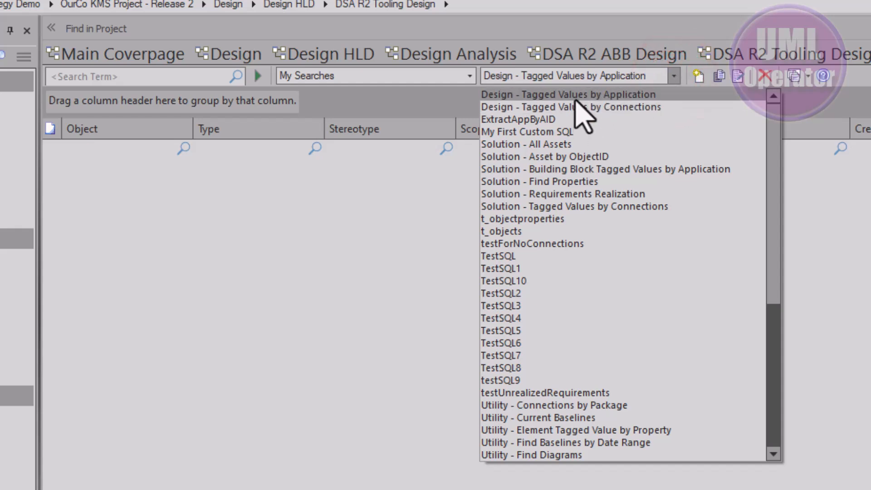
click(572, 95)
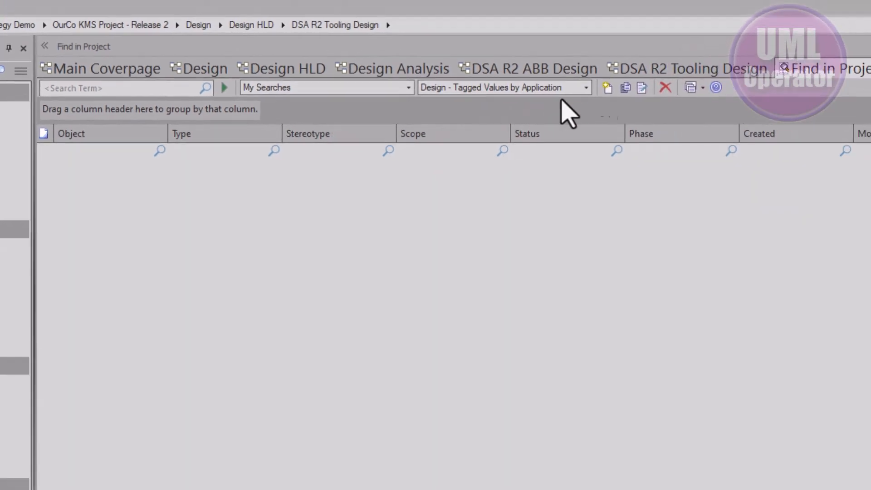
- Show the query's SQL, check its 'DSA R2 Tooling Design' package name, and run the search
click(715, 79)
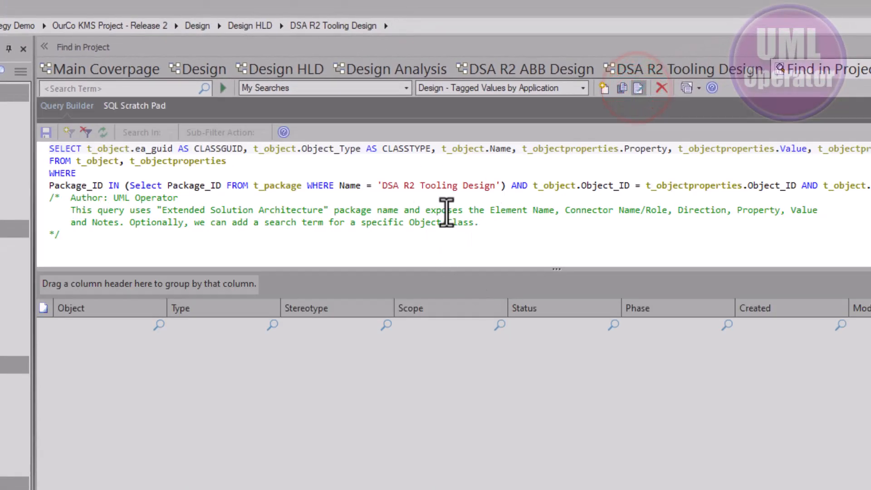
drag(382, 186, 493, 187)
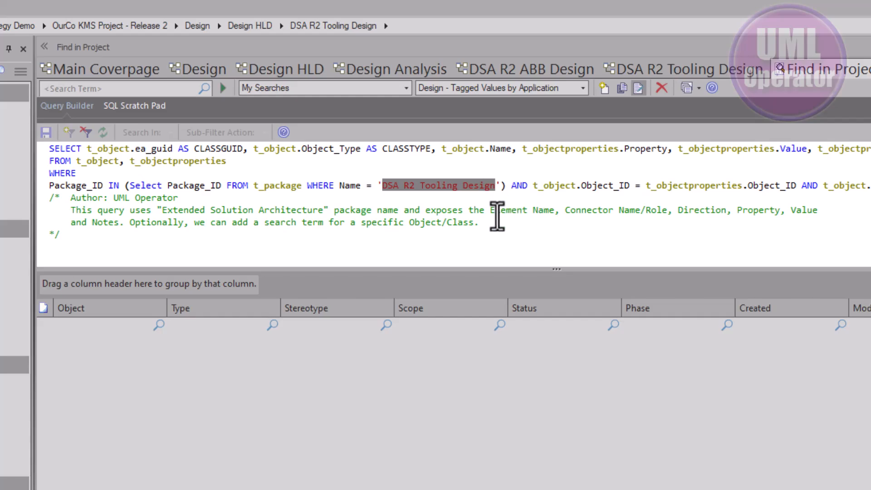
click(495, 212)
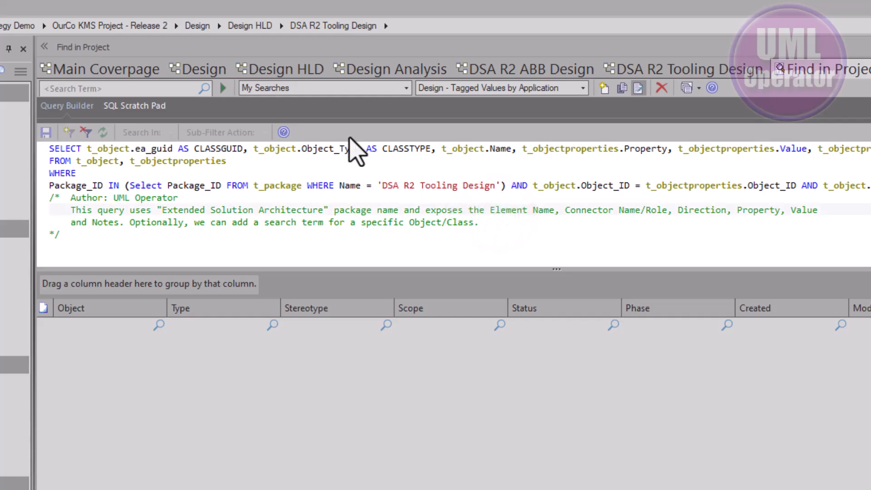
click(223, 88)
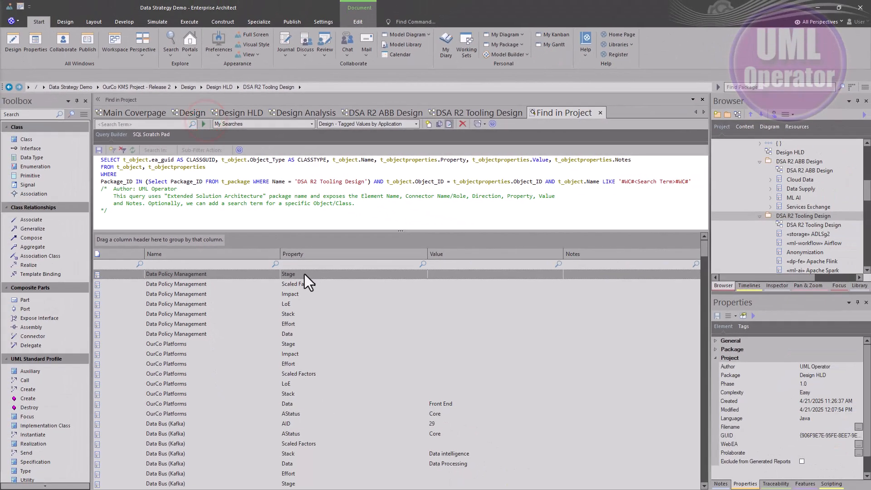
- Filter the search results' Property column by "imp" and examine the Impact entries, including OneTrust's value and notes
click(327, 263)
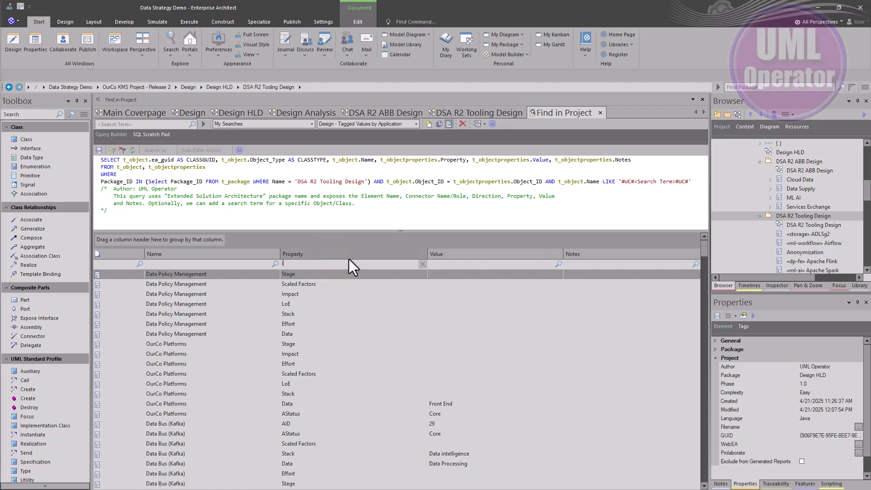
text(imp)
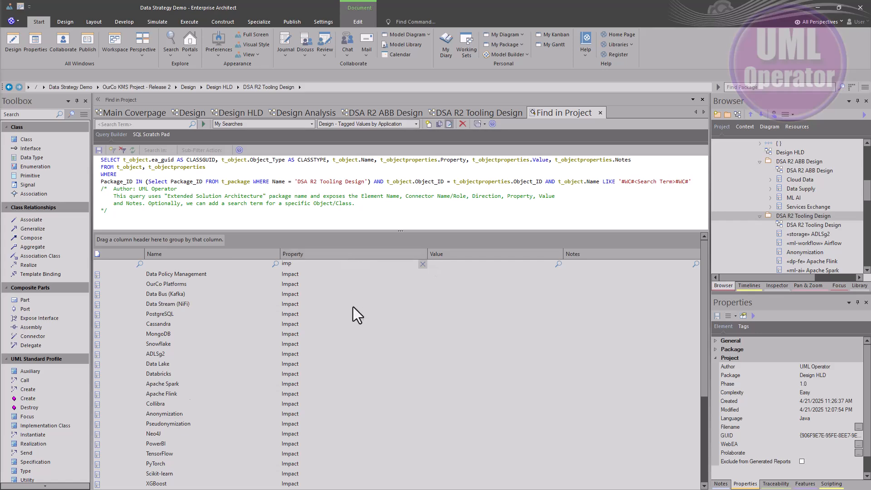
scroll(349, 306, down, 4)
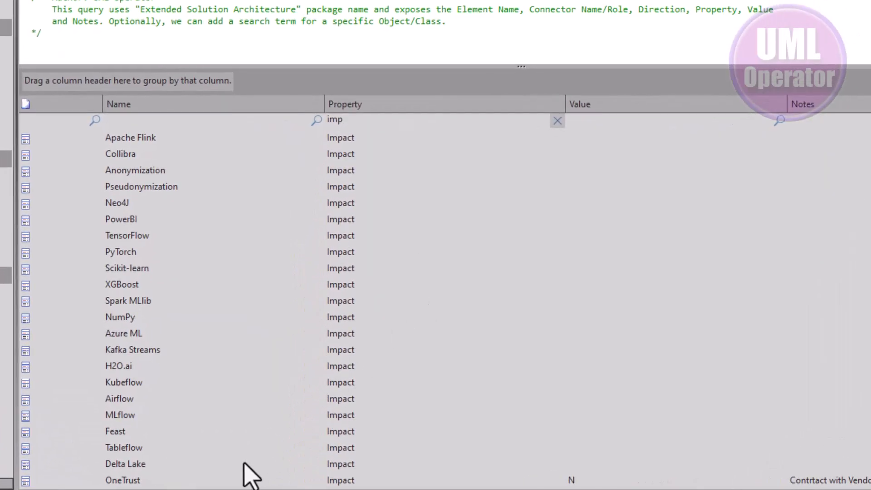
click(152, 478)
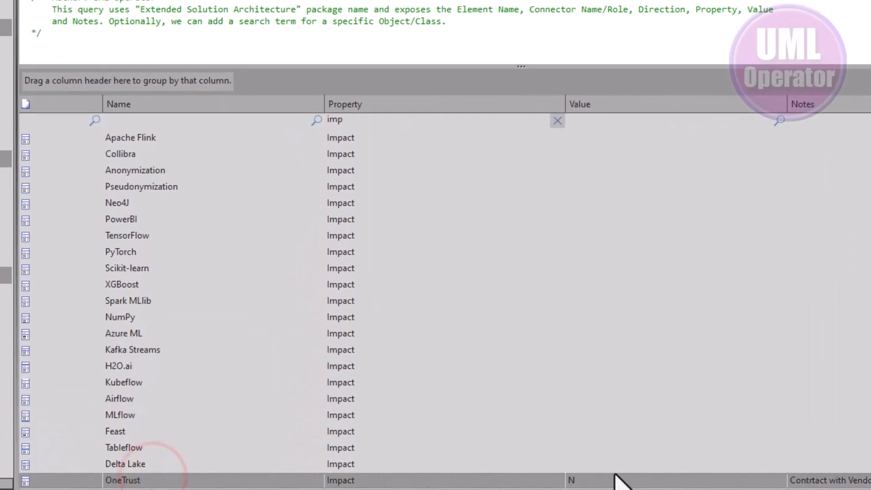
click(595, 481)
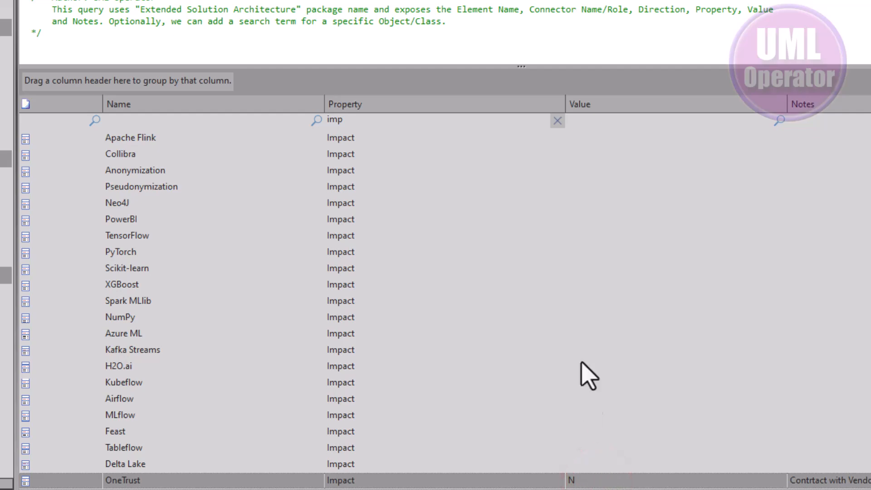
scroll(545, 214, up, 4)
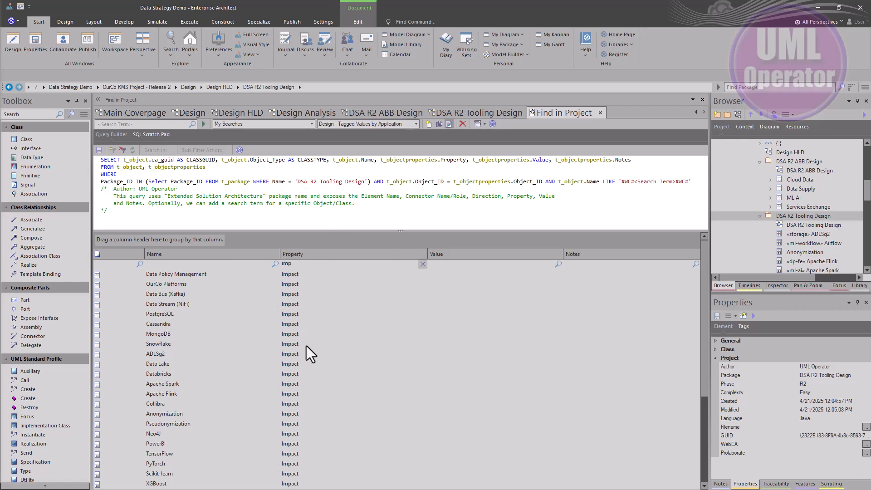
click(202, 273)
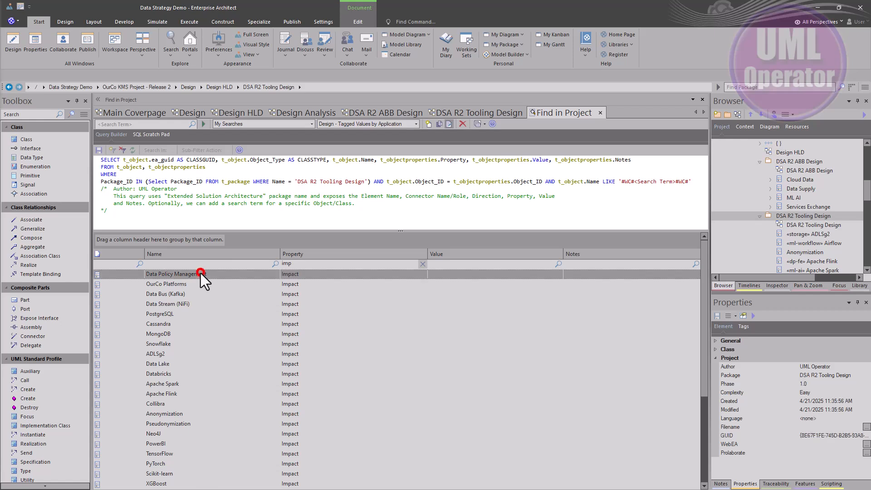
scroll(205, 277, down, 4)
scroll(216, 364, up, 4)
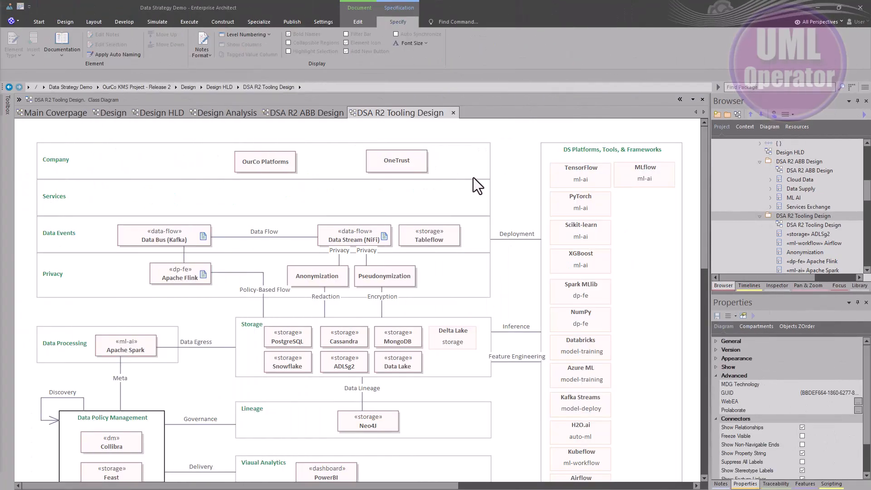
- Switch the DSA R2 Tooling Design diagram to List View
right_click(512, 177)
mouse_move(543, 184)
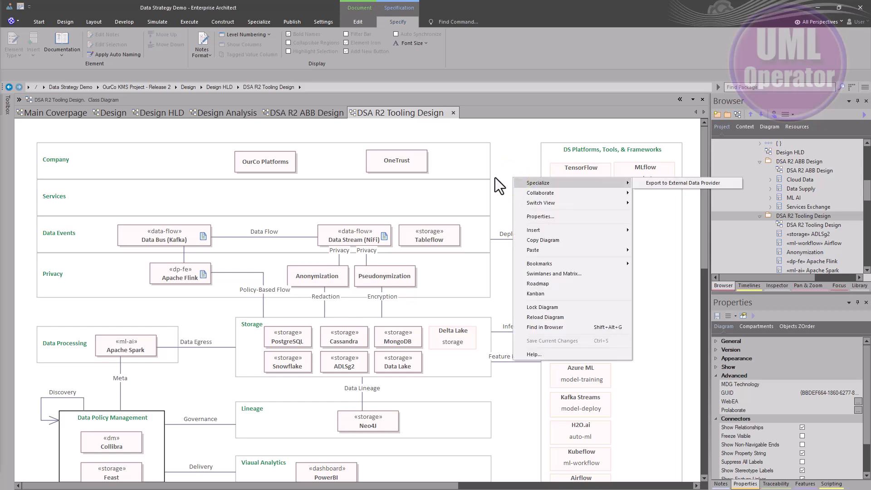
click(506, 164)
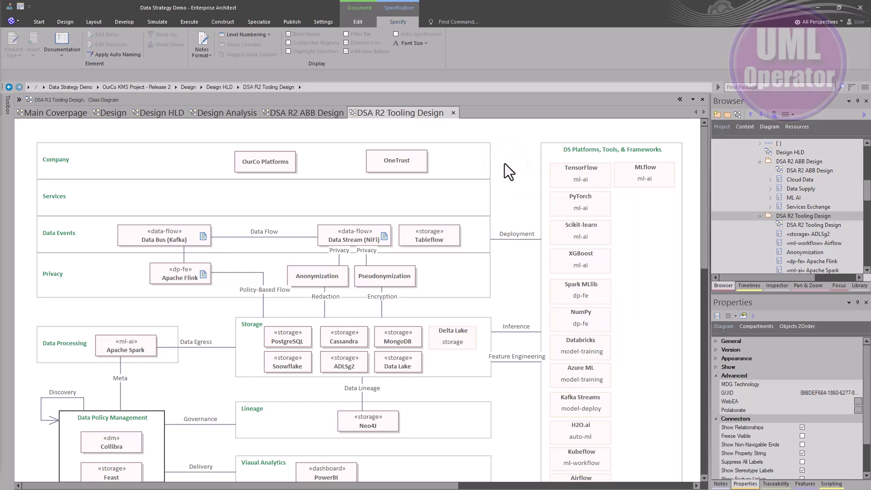
right_click(505, 163)
click(525, 188)
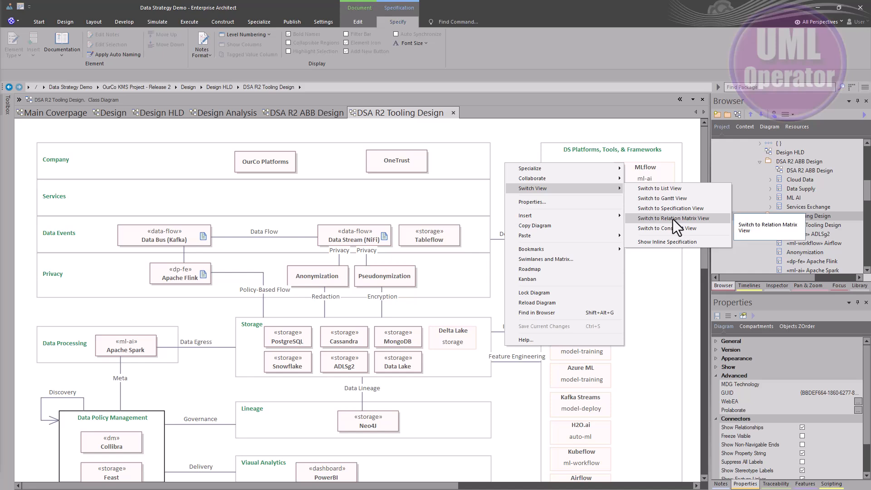
click(669, 190)
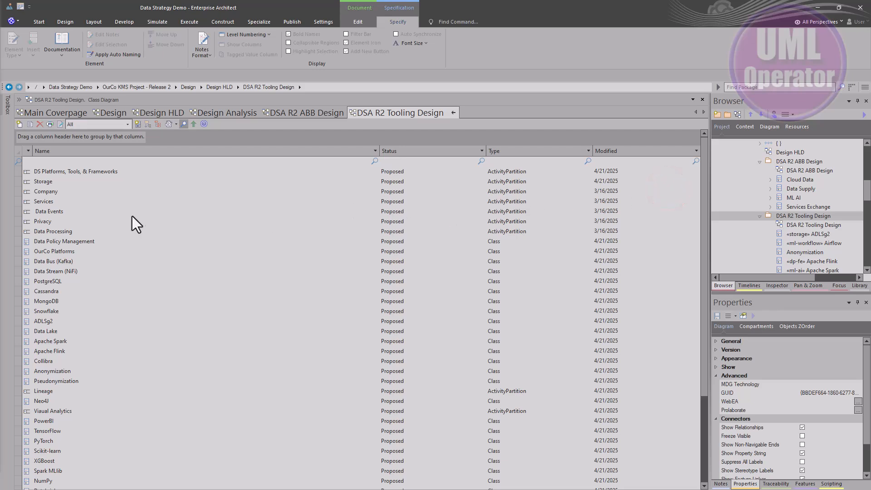
- Look through the diagram's element list and filter it by the name "sno"
scroll(134, 295, down, 4)
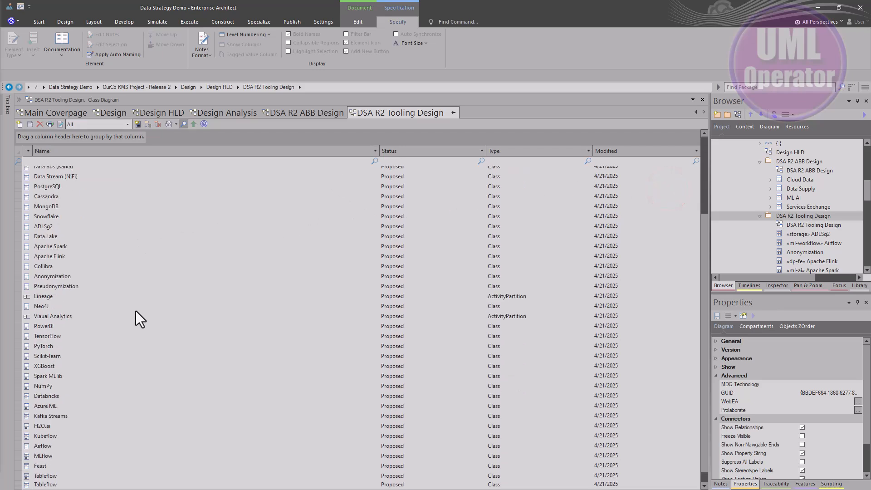
scroll(135, 312, up, 4)
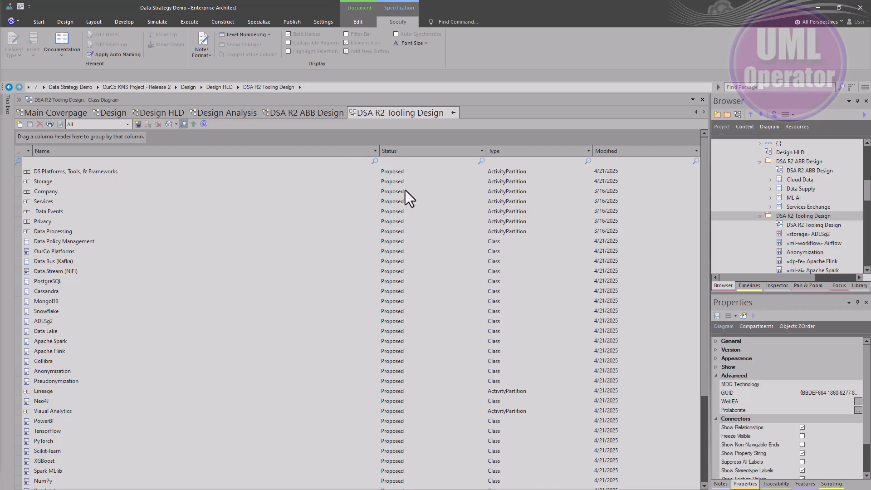
scroll(376, 320, down, 4)
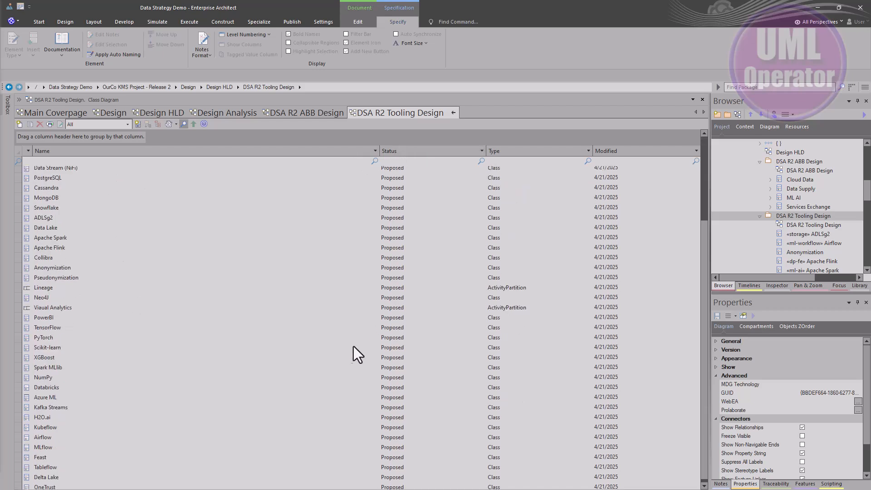
scroll(239, 233, up, 4)
click(218, 163)
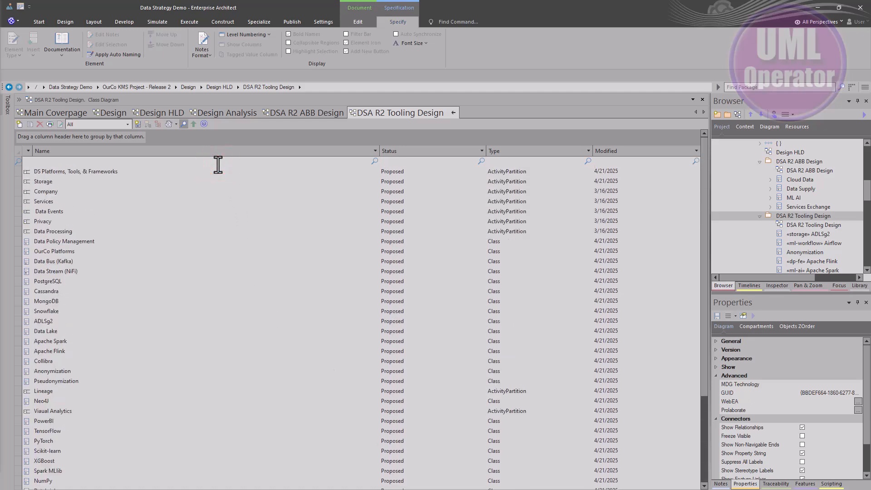
text(sno)
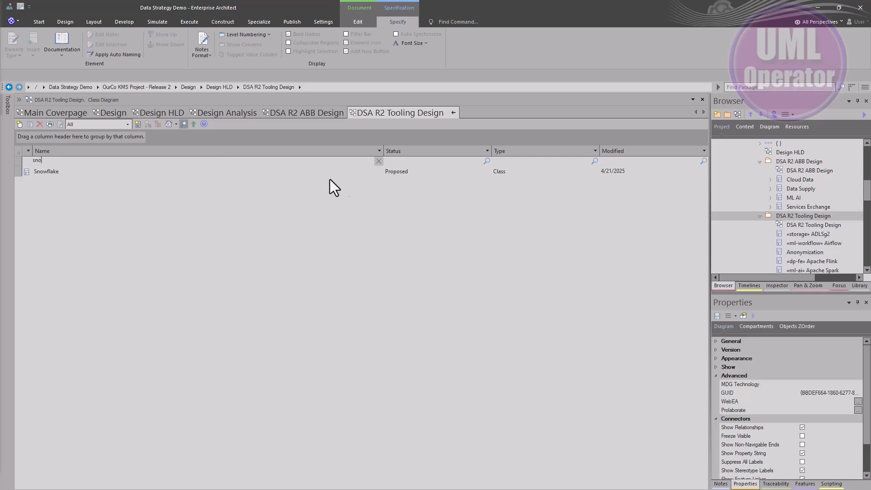
- Set the Snowflake element's status to Validated
click(446, 171)
click(466, 171)
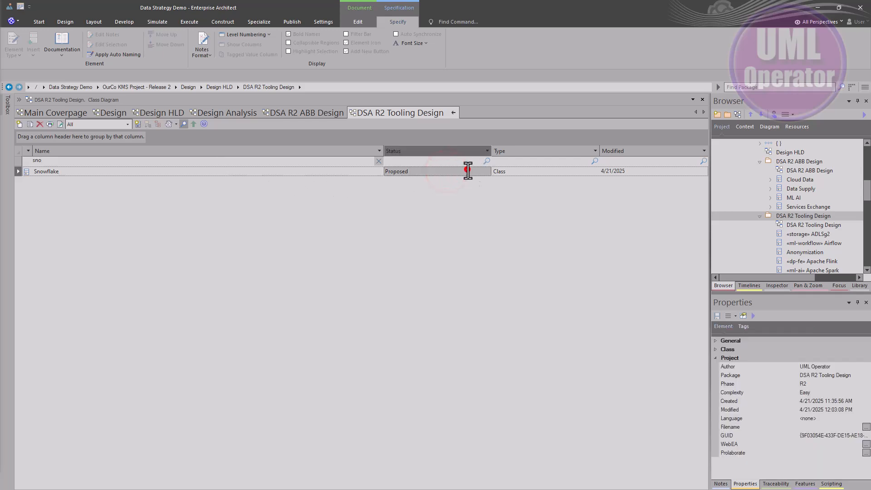
click(484, 171)
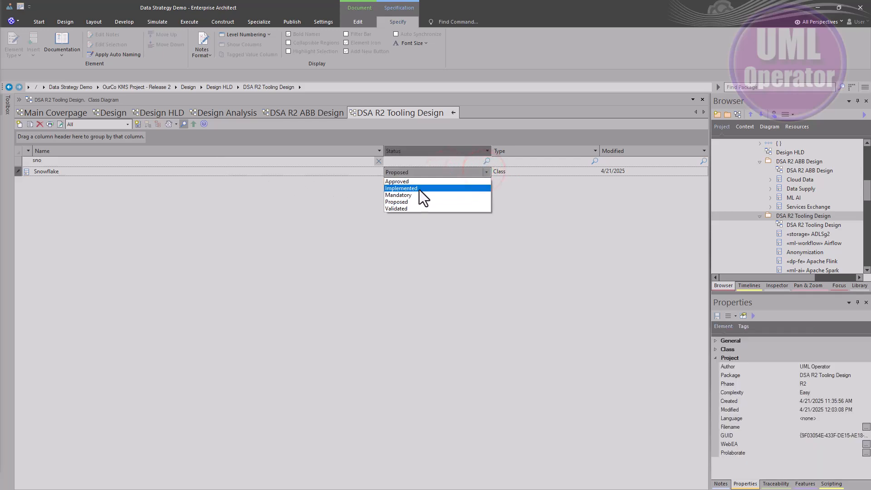
click(414, 209)
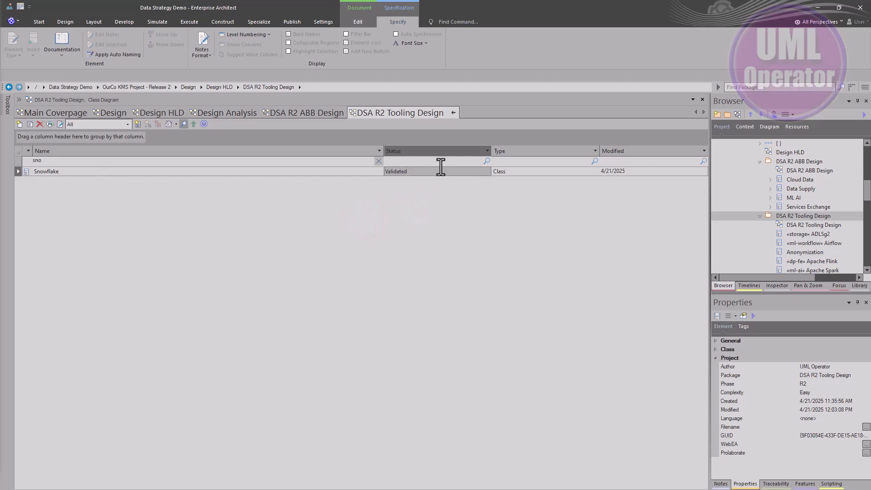
- Clear the name filter and review the statuses in the full element list
click(378, 160)
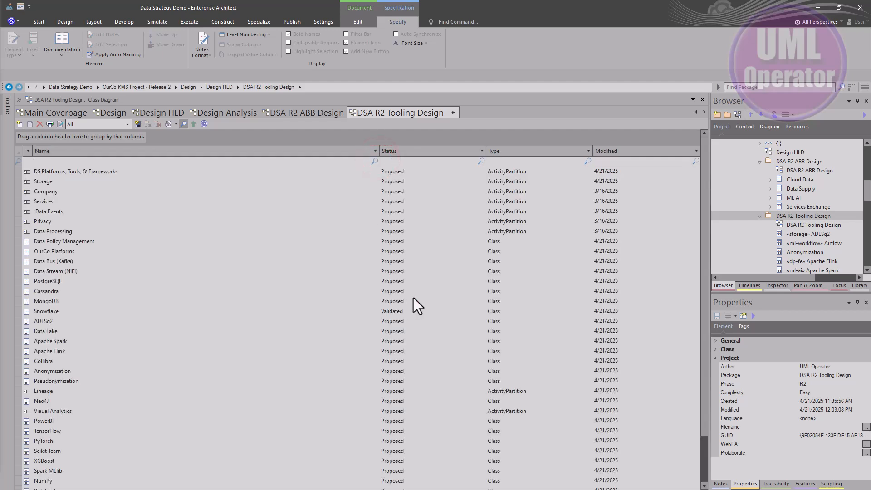
scroll(411, 297, down, 2)
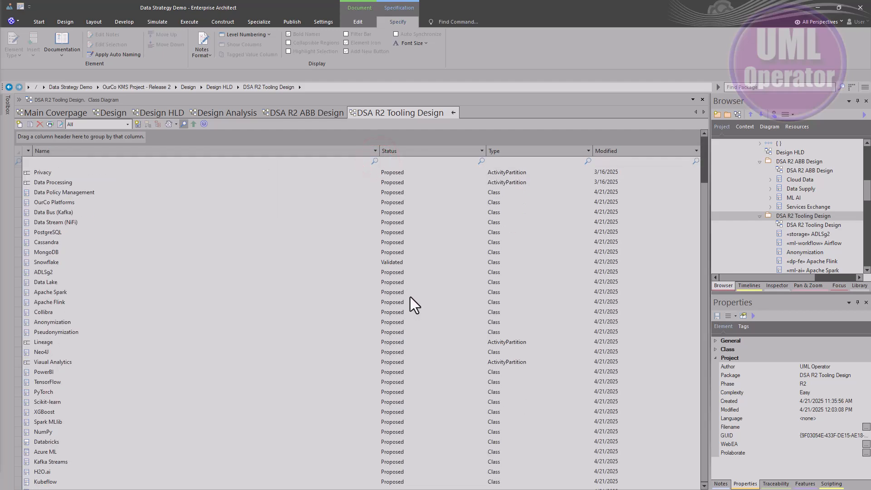
scroll(401, 299, up, 2)
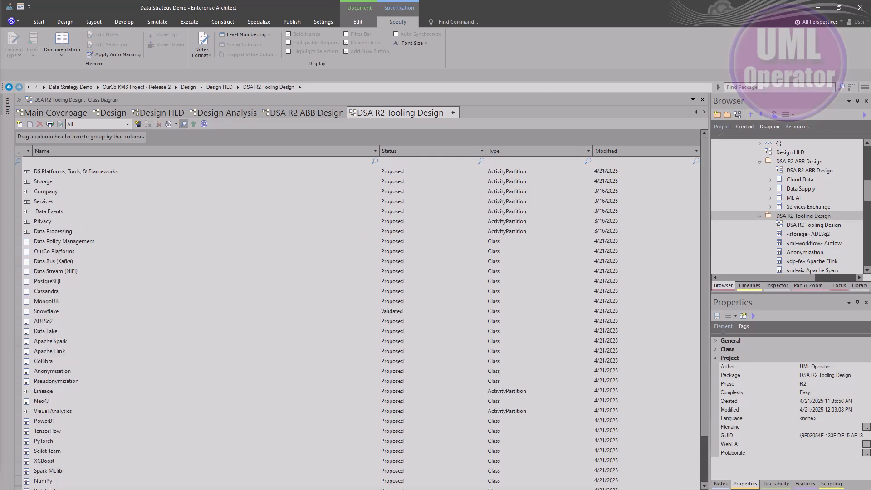
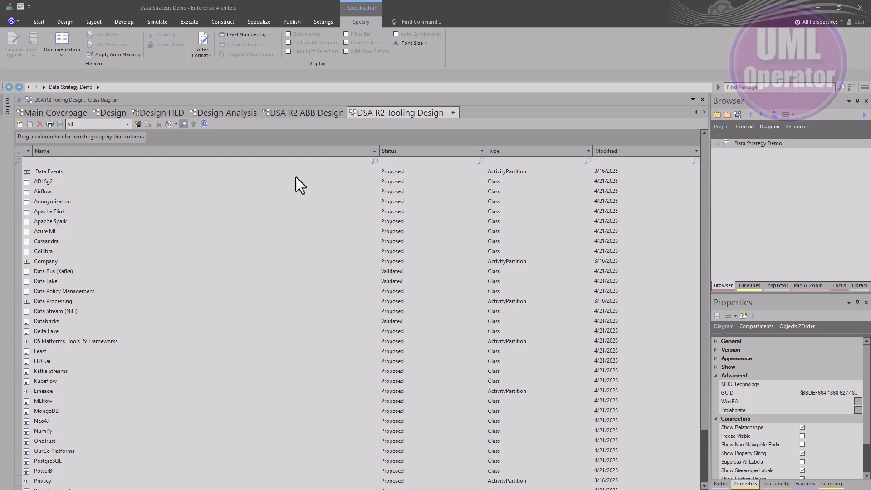
- Add the Phase field as a column between Name and Status in the element list using the Field Chooser
click(254, 152)
right_click(253, 151)
click(290, 155)
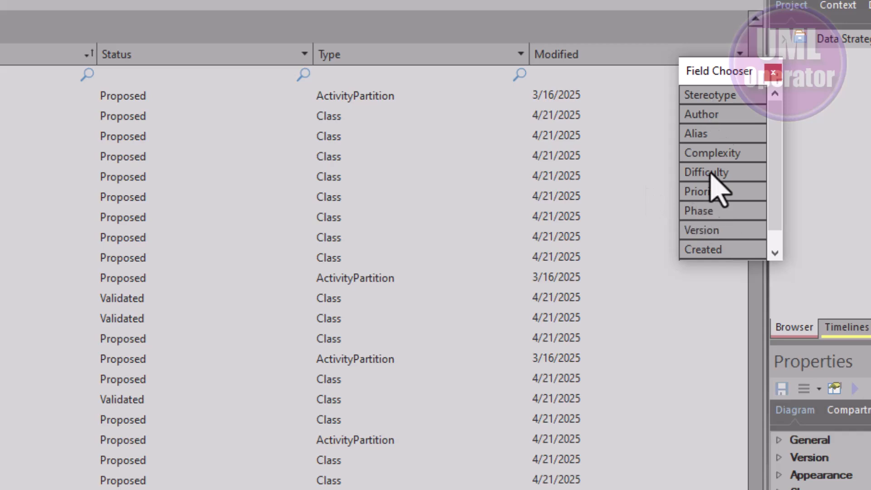
drag(710, 213, 79, 73)
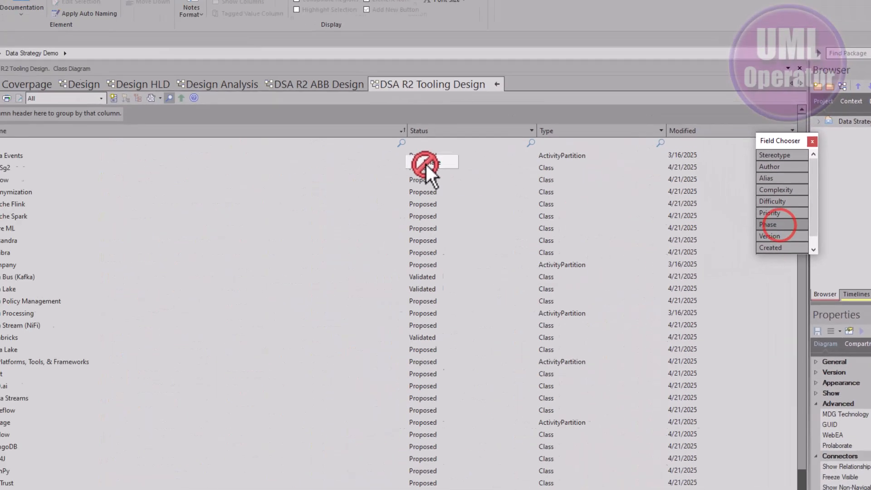
drag(425, 147, 417, 144)
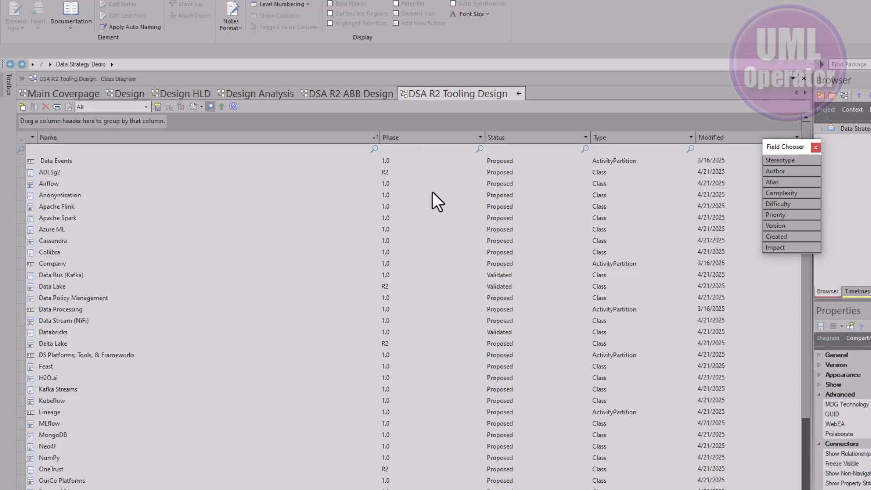
- Filter the element list by Phase "r" and close the Field Chooser
click(415, 150)
text(r)
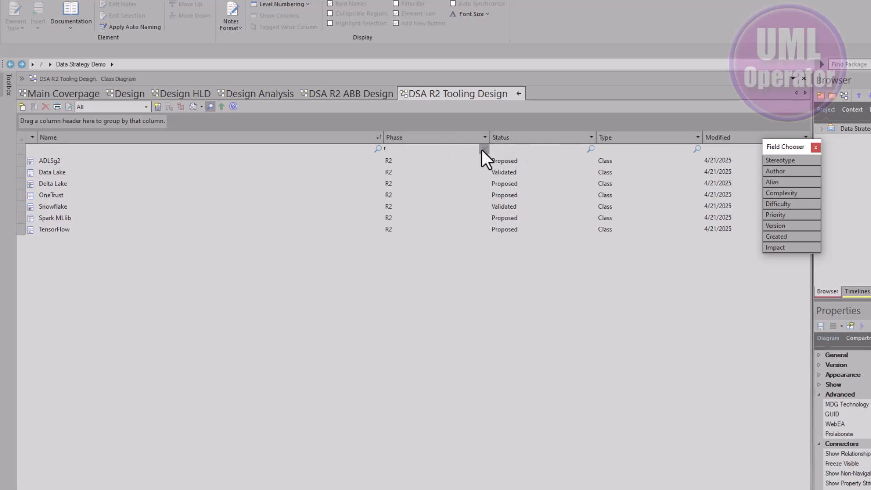
click(817, 148)
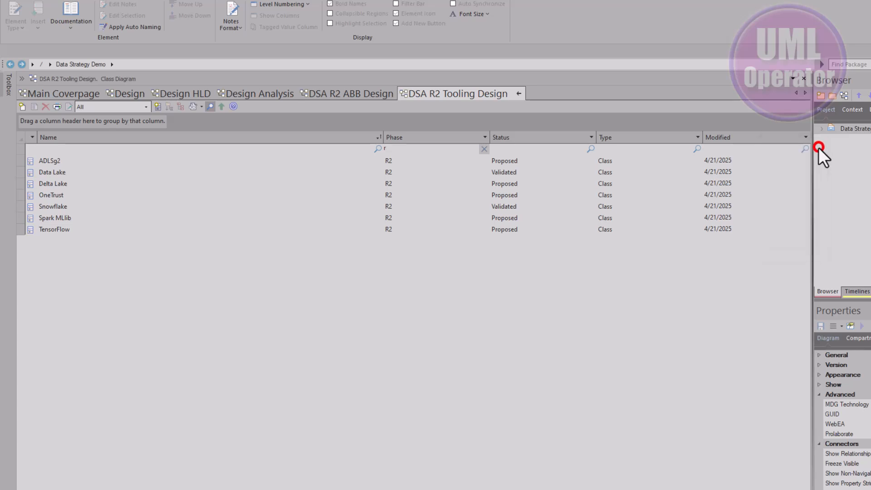
- Add a tag value column for the global tagged value "impact" and place it between Phase and Status
right_click(306, 136)
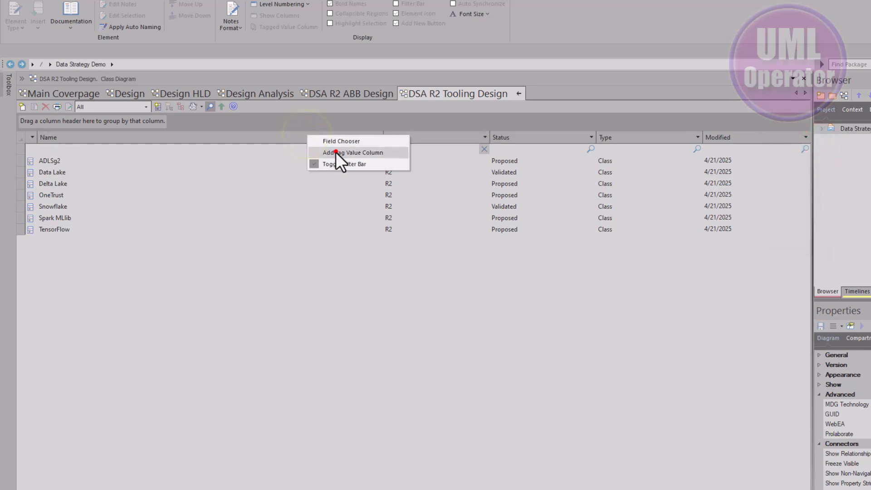
click(336, 152)
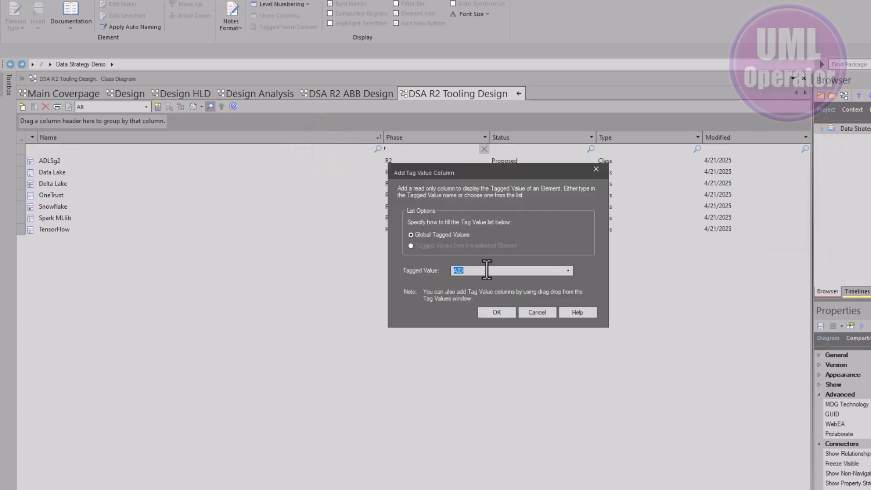
text(impact)
key(Return)
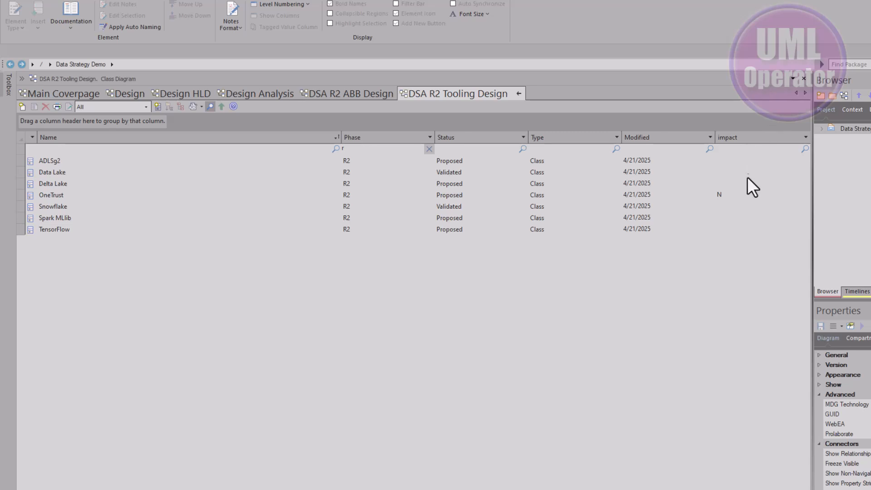
click(740, 194)
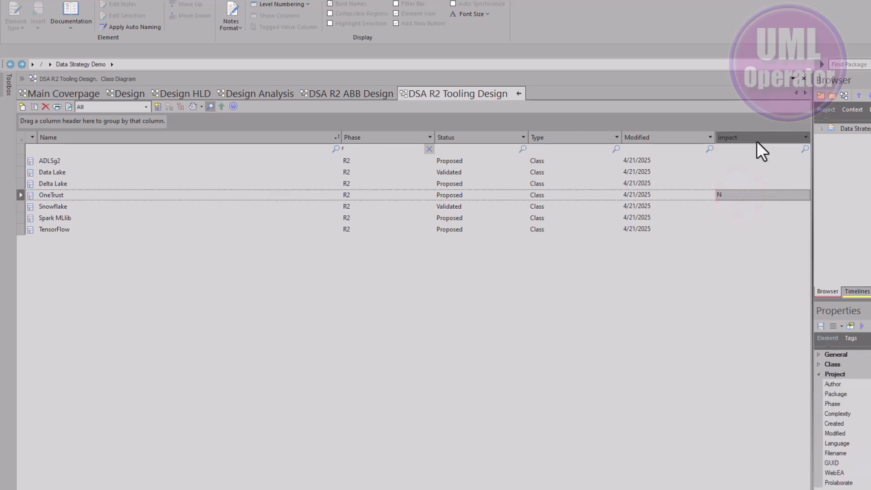
drag(755, 139, 479, 139)
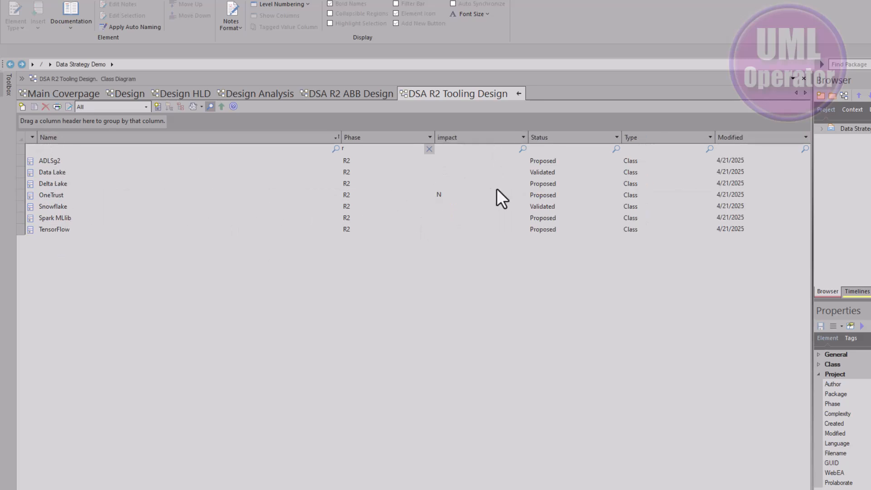
- Remove the impact tag value column from the element list
click(447, 161)
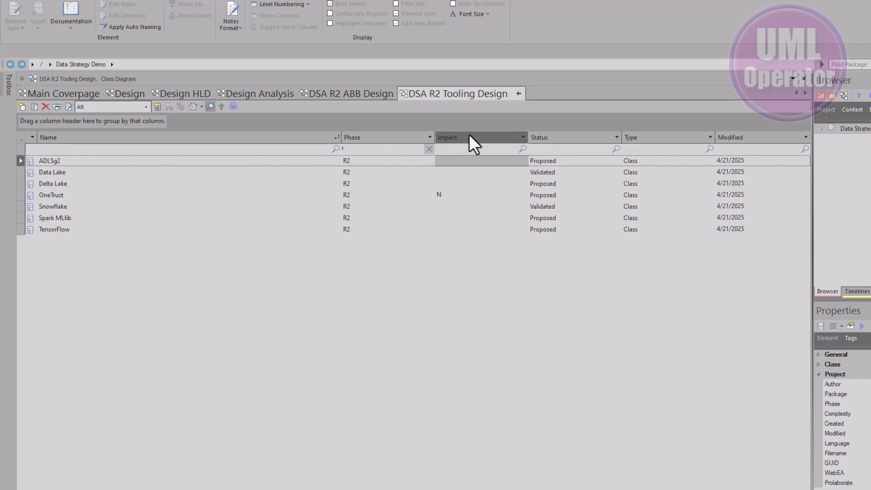
drag(461, 134, 455, 181)
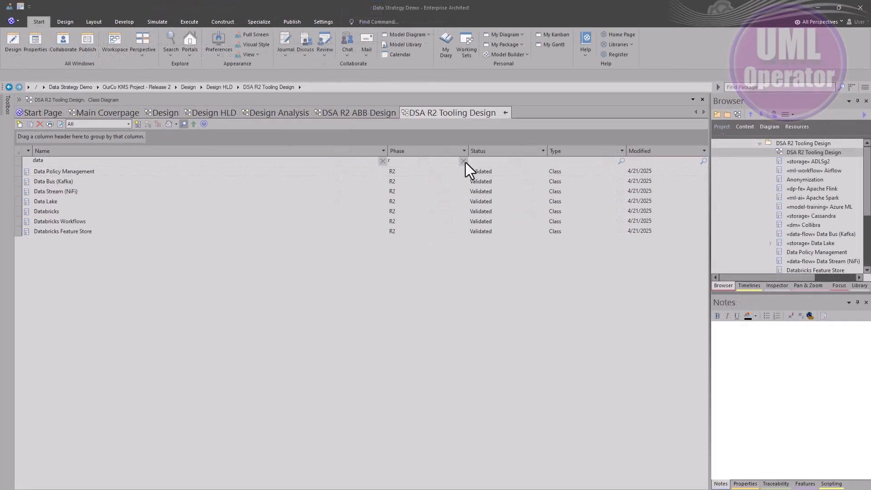
- Clear the Phase and Name filters to restore the full element list
click(462, 161)
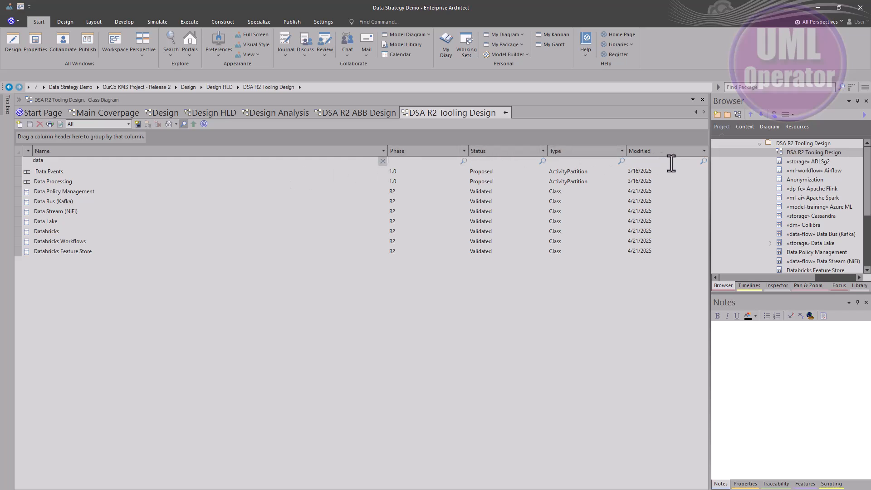
click(152, 160)
click(382, 162)
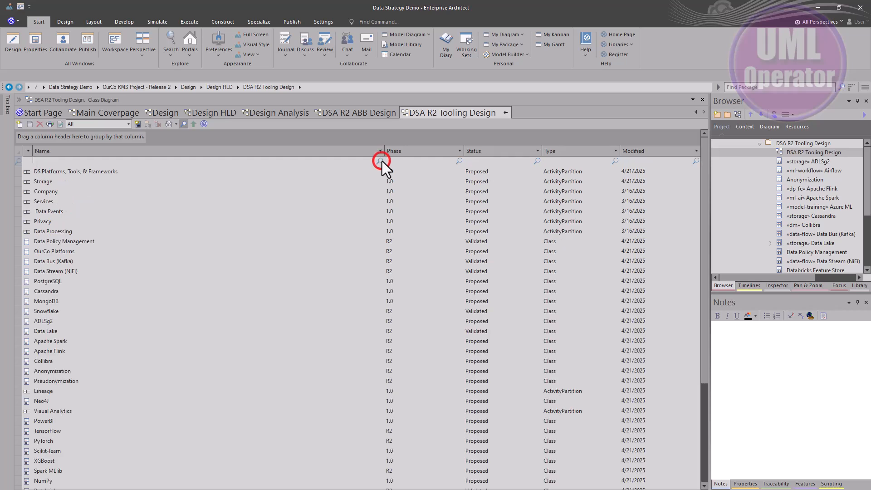
- Filter the element list by Type "cl" so that only classes are listed
click(479, 161)
click(562, 162)
text(c)
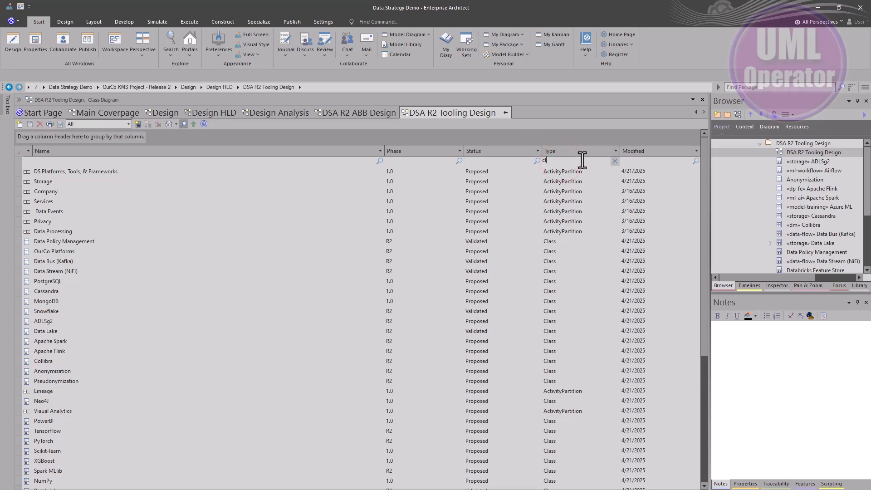
text(l)
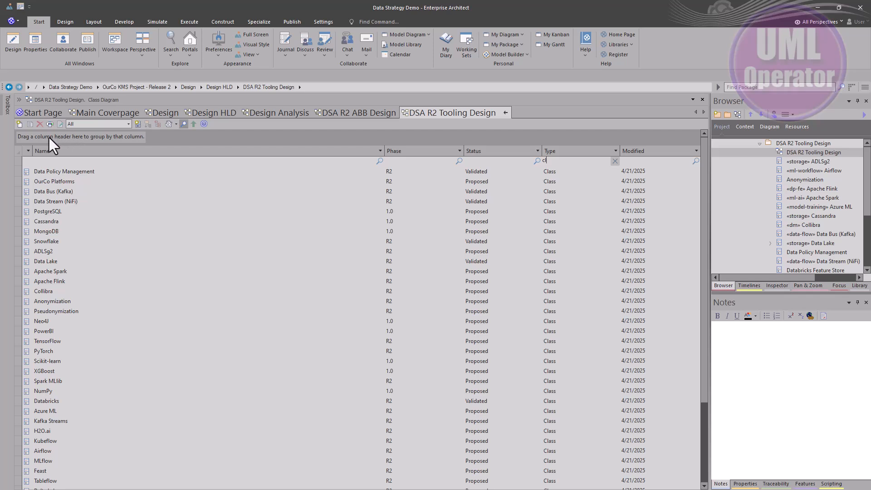
- Group the element list by Phase, collapse the 1.0 group and look through the R2 elements
drag(396, 153, 130, 141)
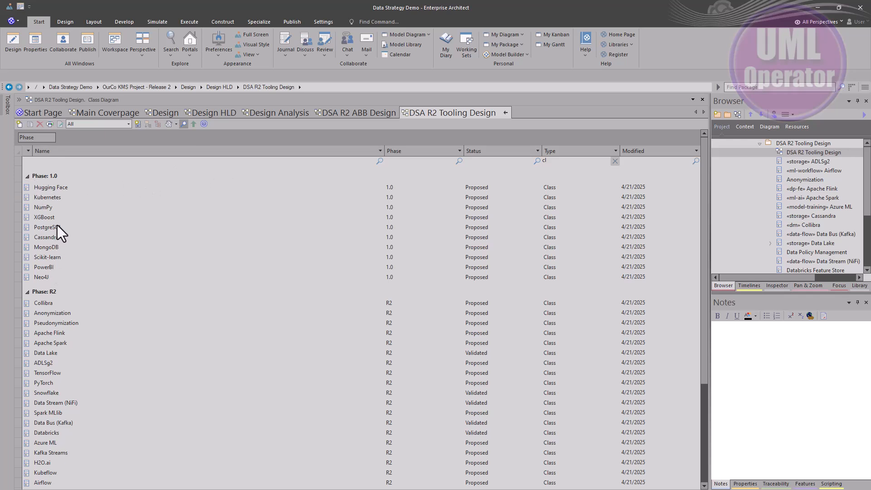
click(28, 176)
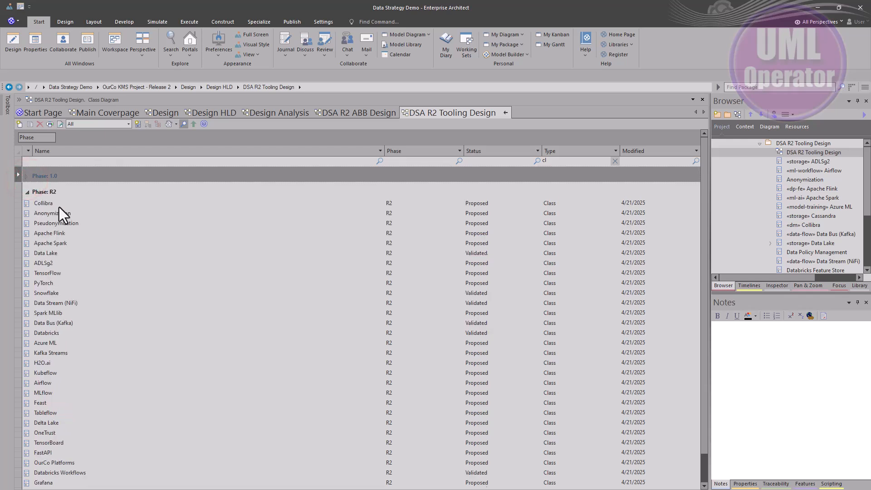
scroll(59, 207, down, 1)
scroll(320, 251, up, 1)
scroll(476, 216, down, 1)
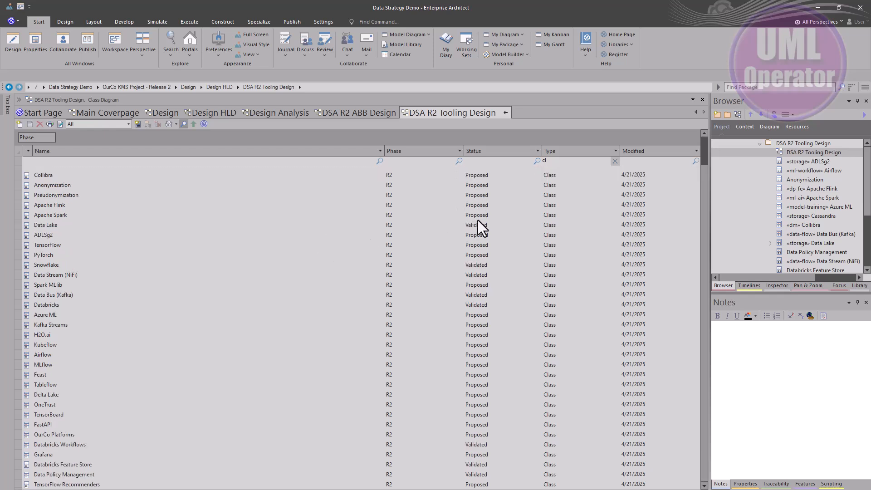
- Filter the grouped elements by Status "v", then clear the status filter
click(478, 177)
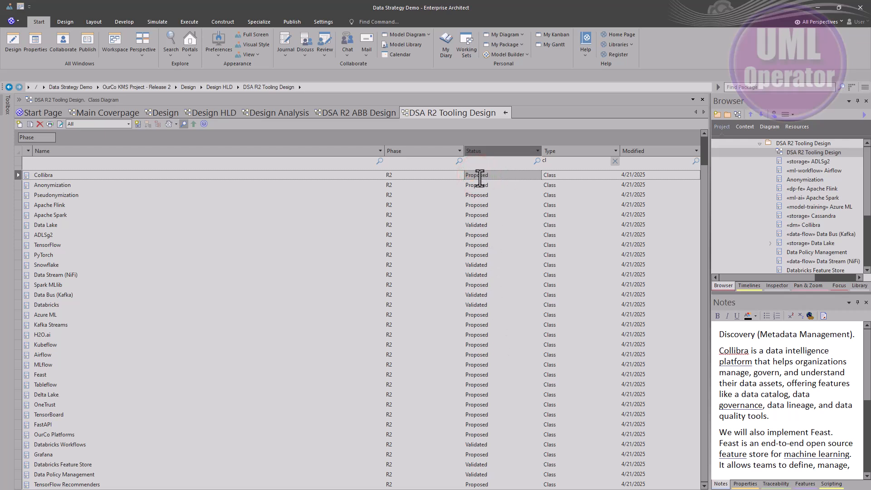
click(474, 163)
text(v)
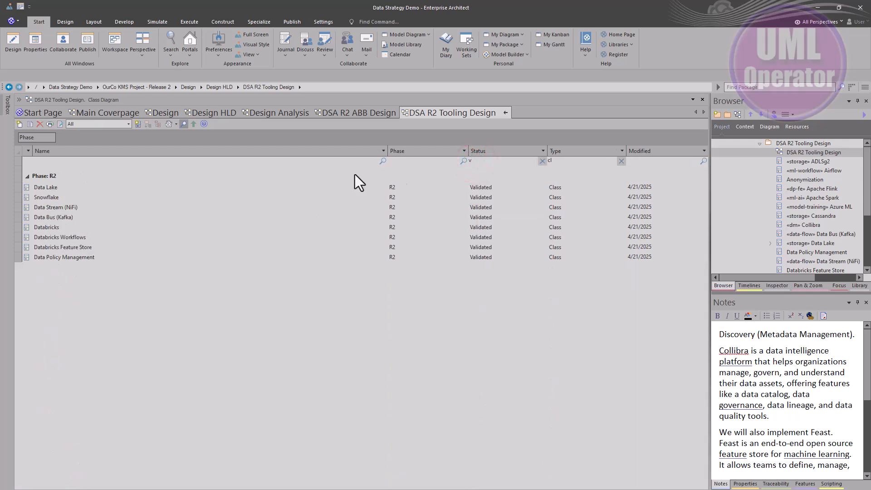
click(541, 163)
text(c)
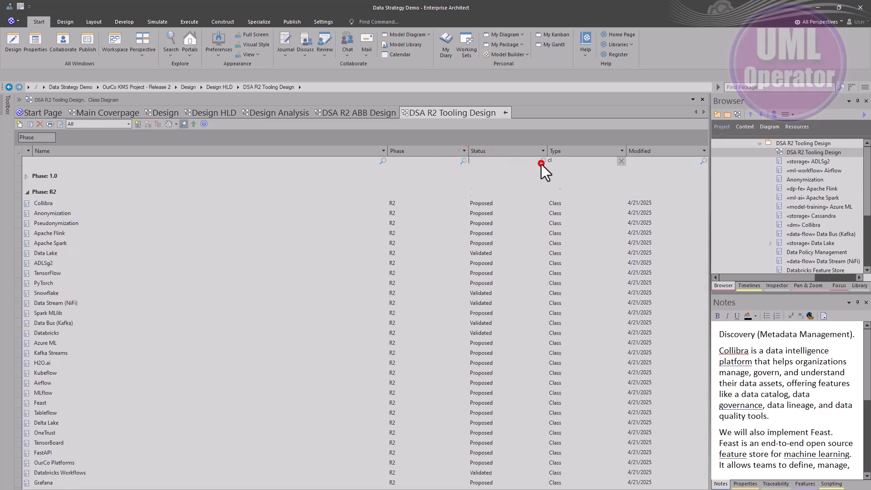
text(l)
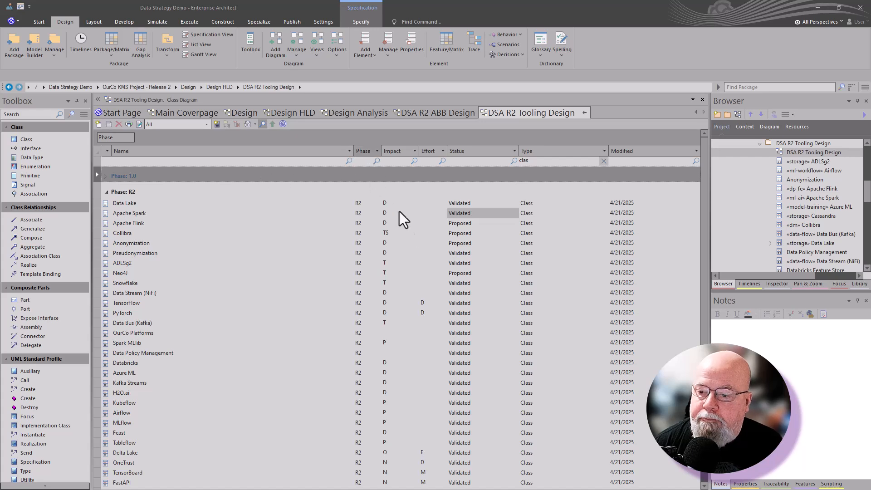
- Look through the R2 elements and remove the Phase grouping from the list
scroll(452, 299, down, 1)
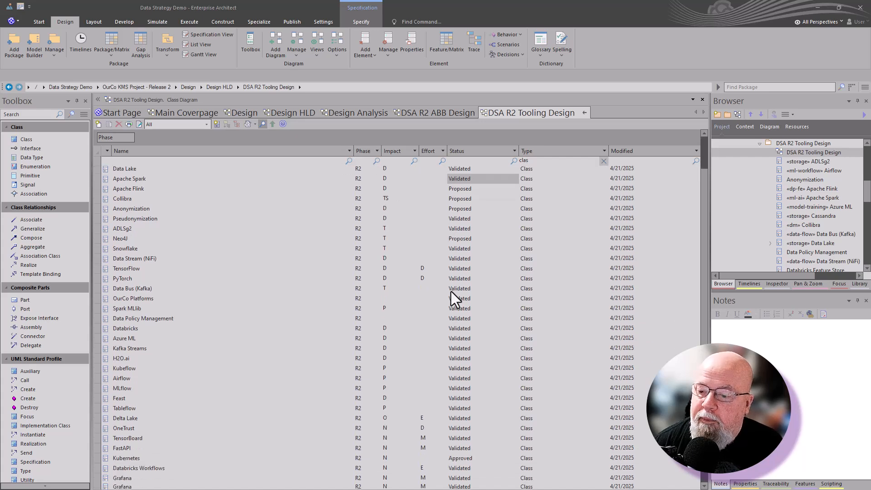
scroll(451, 292, up, 1)
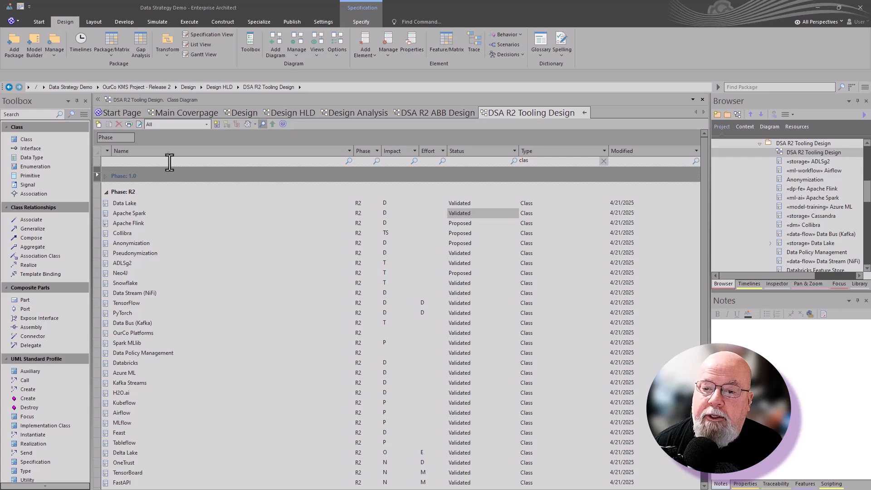
drag(114, 138, 198, 218)
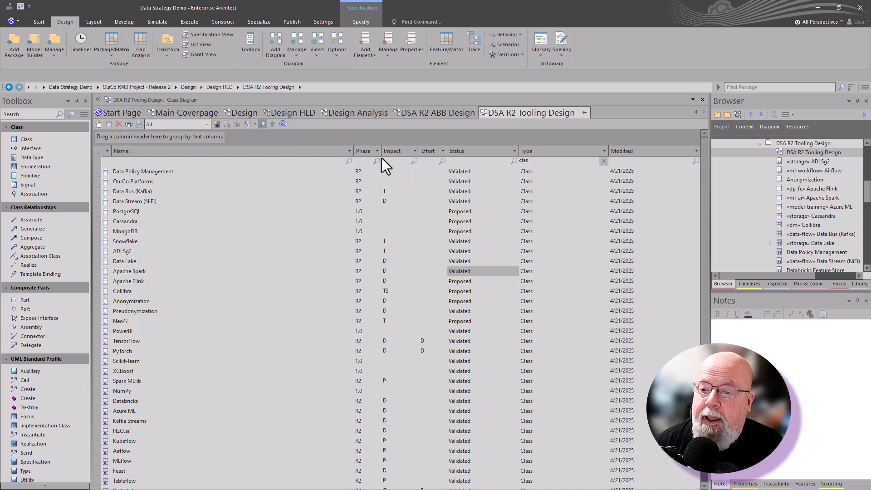
- Try sorting the element list by Impact and Effort together, then clear the sorting
click(393, 152)
shift+click(425, 152)
shift+click(423, 152)
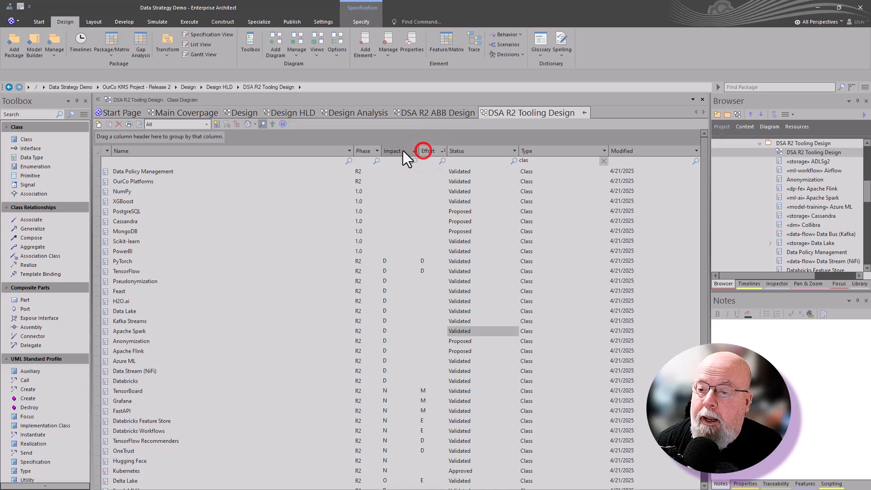
shift+click(400, 150)
shift+click(397, 152)
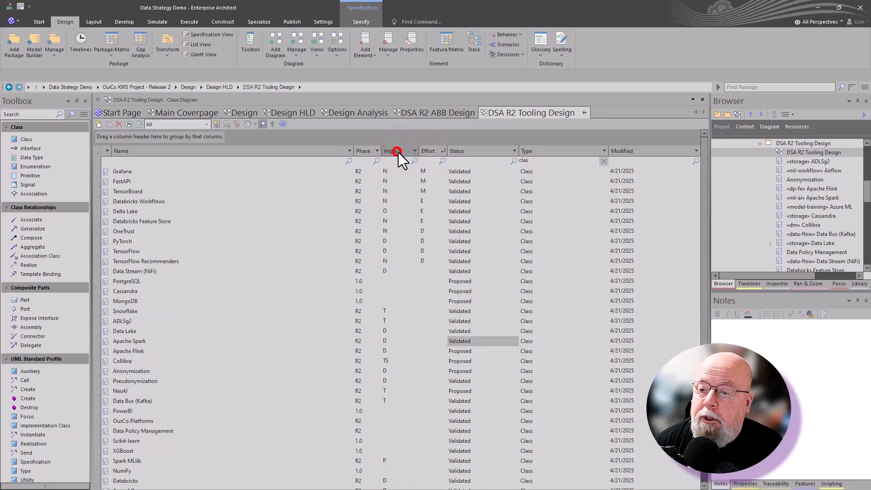
shift+click(431, 153)
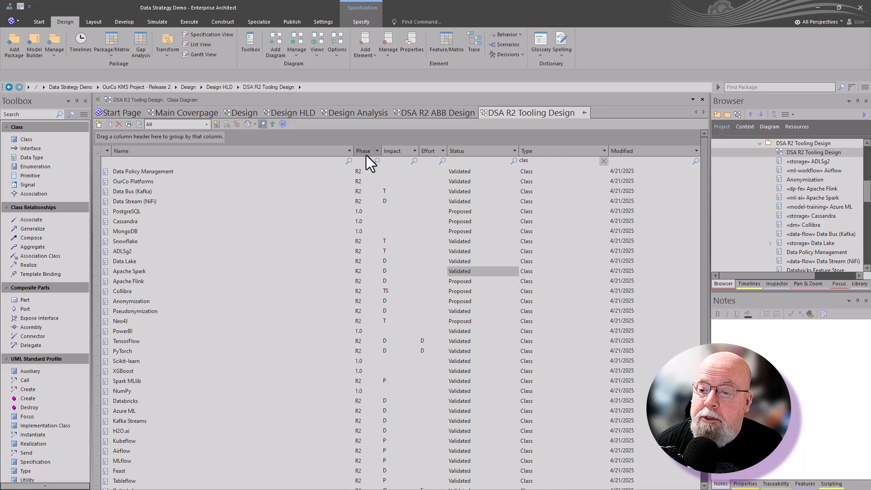
- Group the element list by Status
click(472, 152)
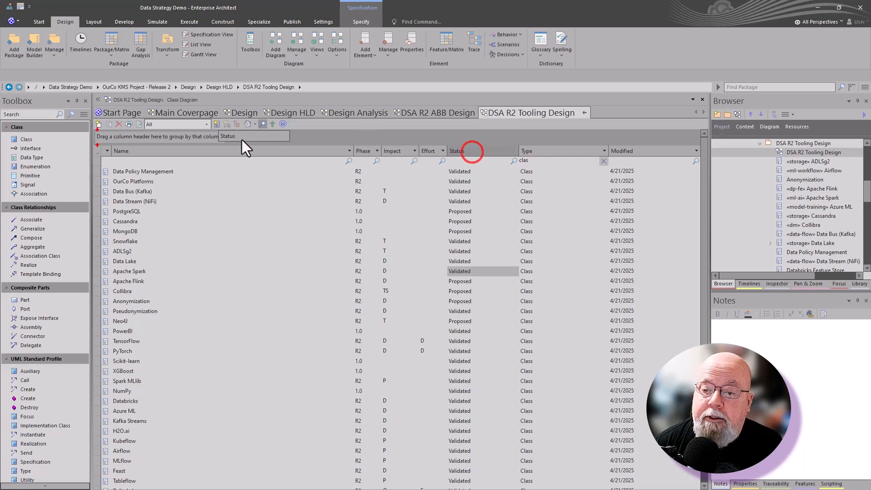
drag(227, 139, 228, 142)
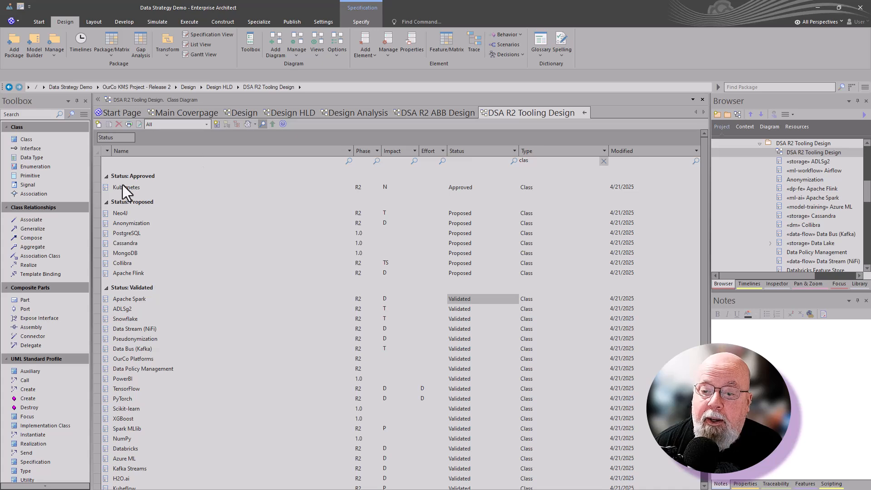
- Set the Kubernetes element's status to Validated in the grouped list
click(140, 186)
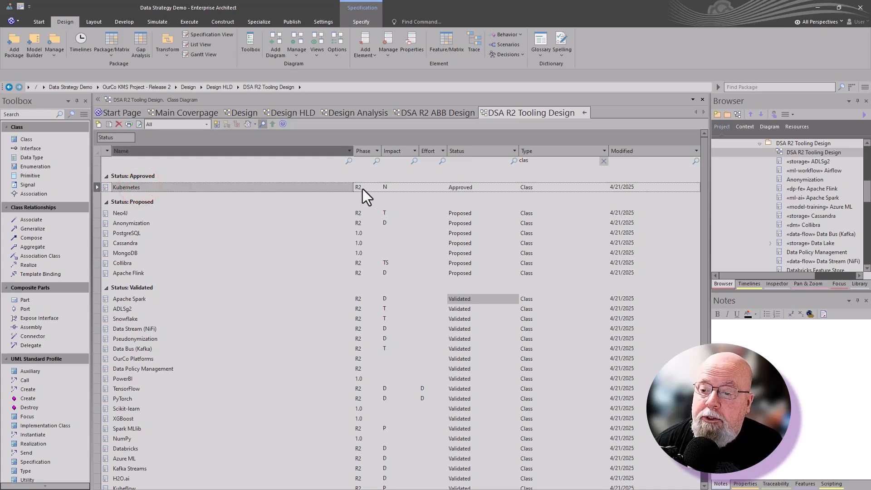
click(485, 186)
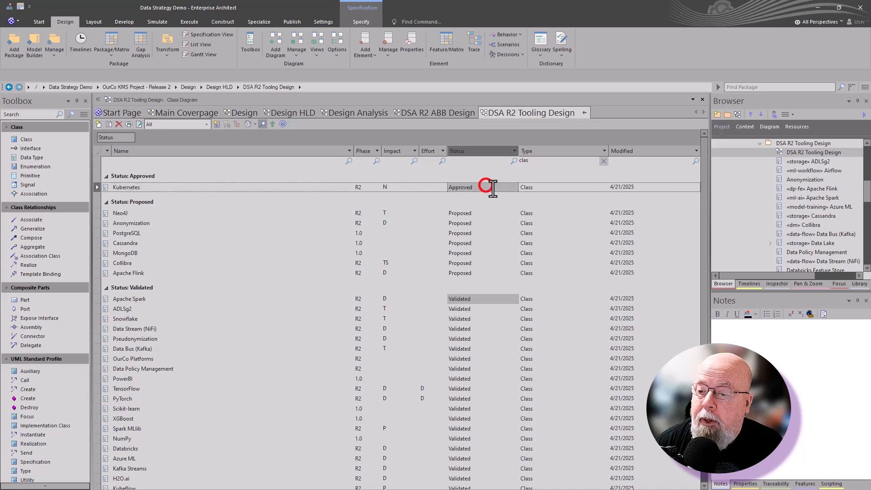
click(513, 188)
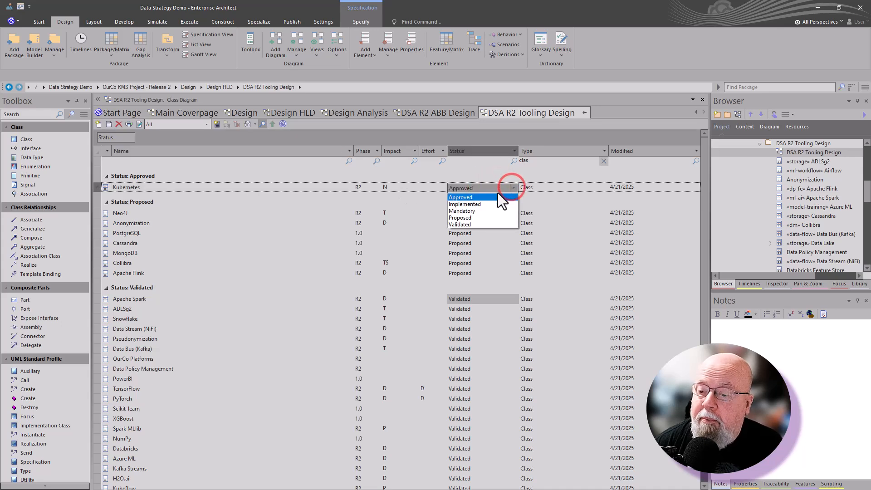
click(465, 218)
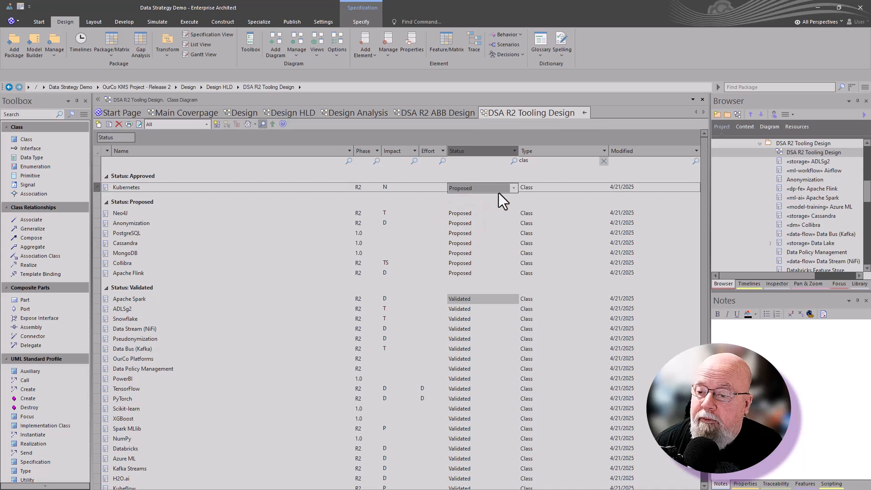
click(513, 187)
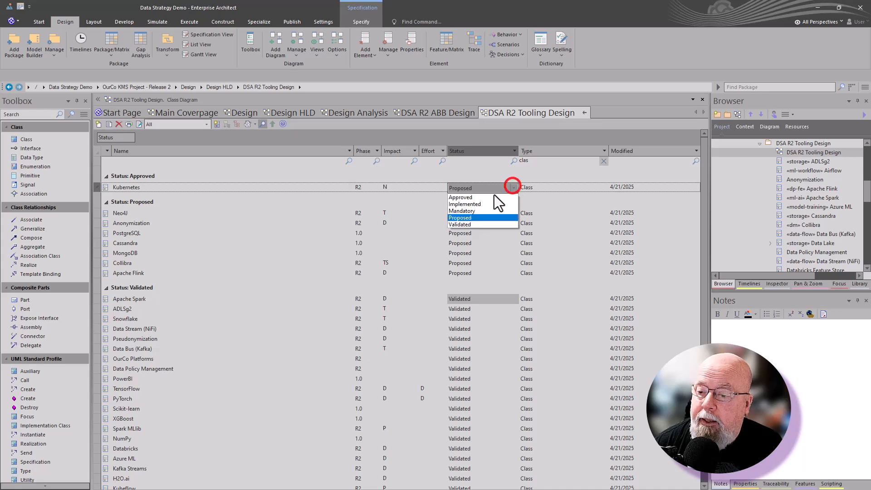
click(468, 227)
click(267, 216)
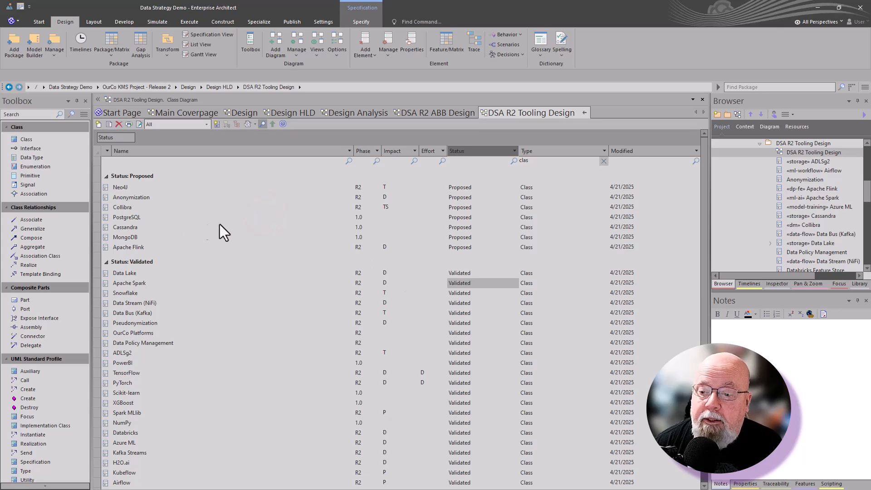
- Collapse the Proposed status group and filter the element list by Phase "R"
click(105, 177)
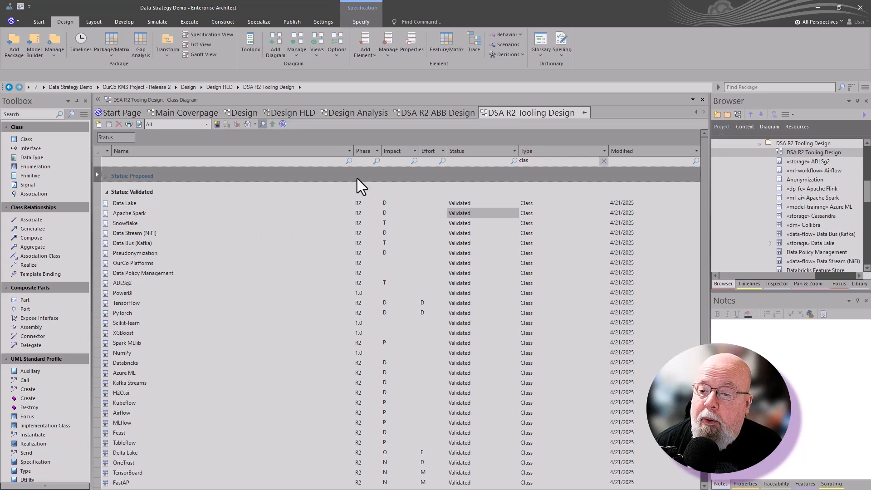
click(361, 166)
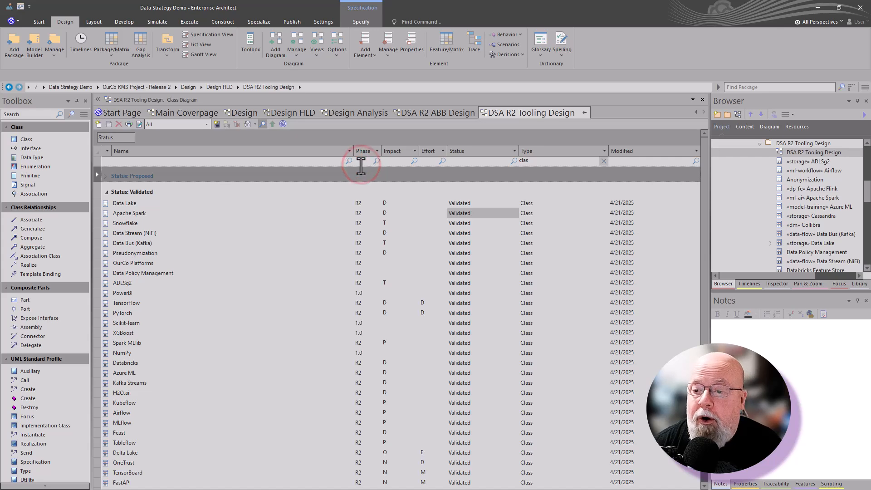
text(R)
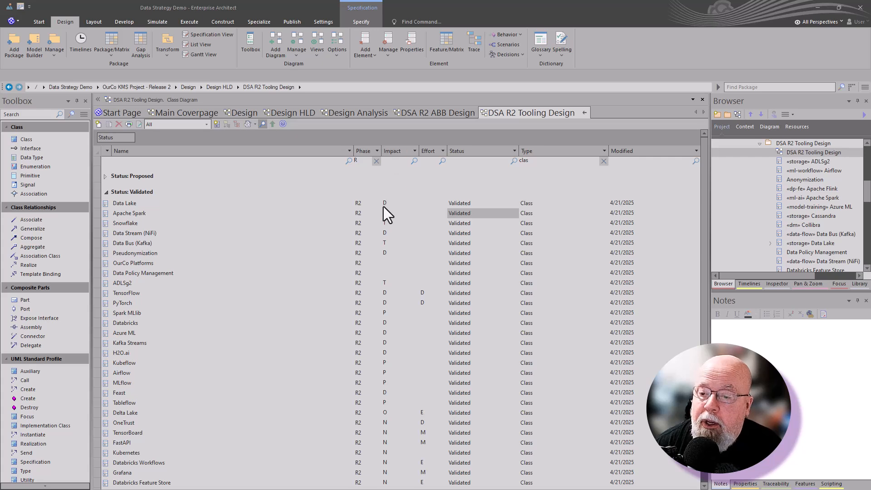
- Check the impact legend in Notepad and view the Effort tagged value type's definition in UML Types
drag(1, 206, 241, 212)
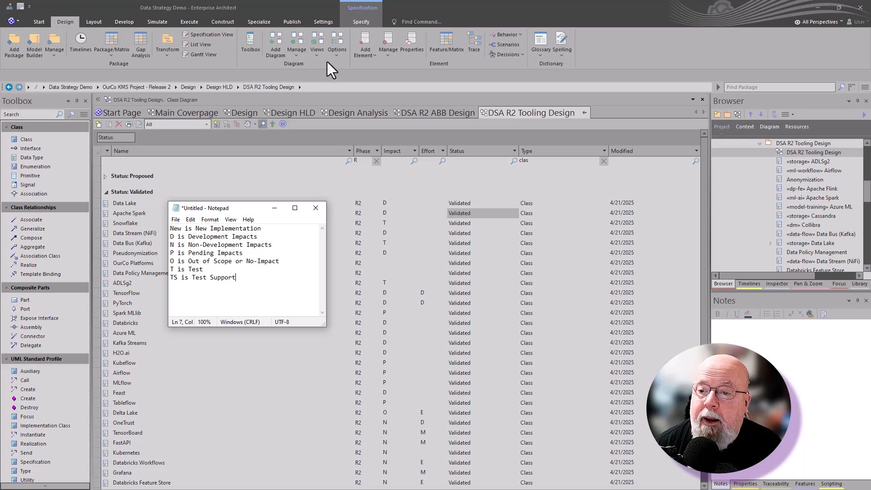
click(324, 23)
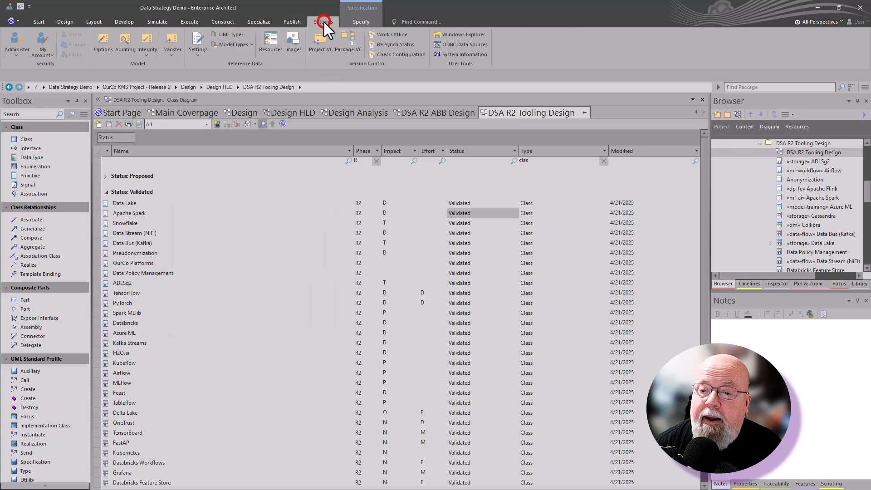
click(229, 33)
click(194, 161)
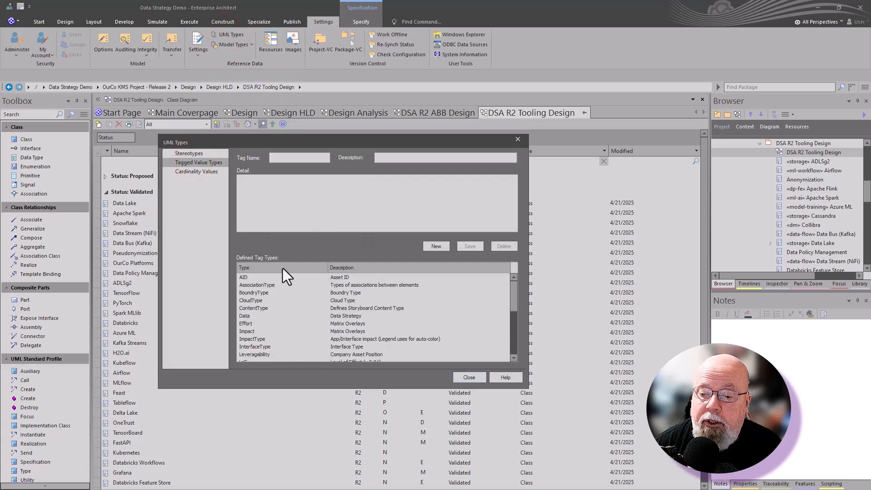
drag(344, 143, 314, 197)
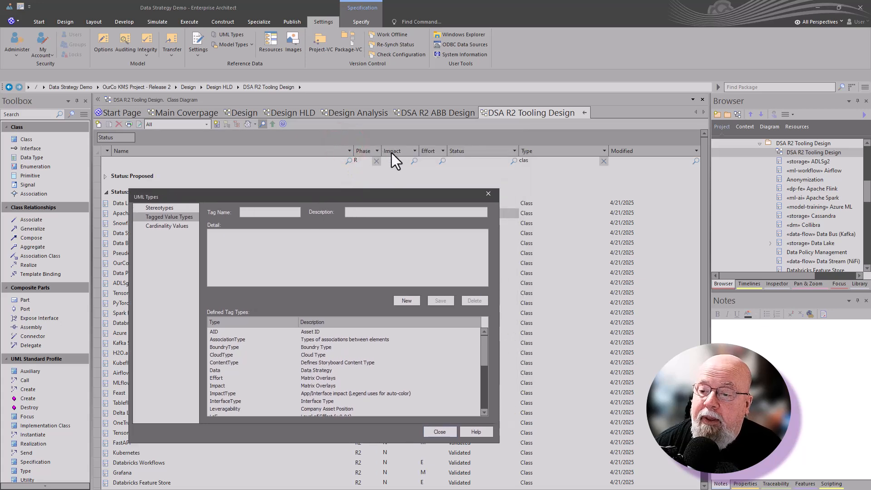
click(218, 378)
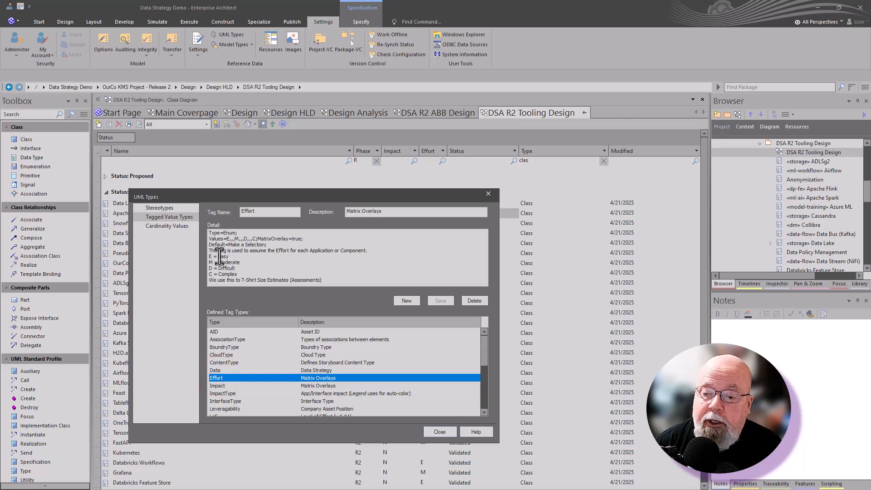
- Review the Impact tagged value type's definition alongside the Notepad legend, and close UML Types
click(217, 385)
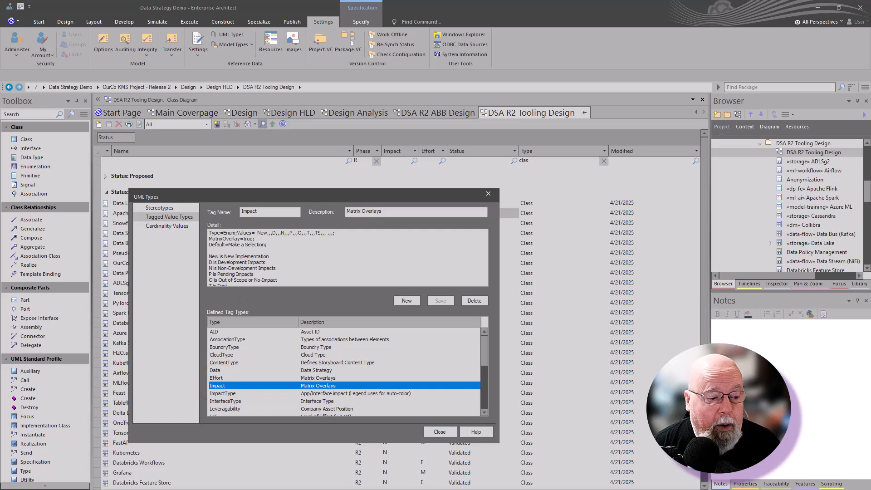
key(alt+Tab)
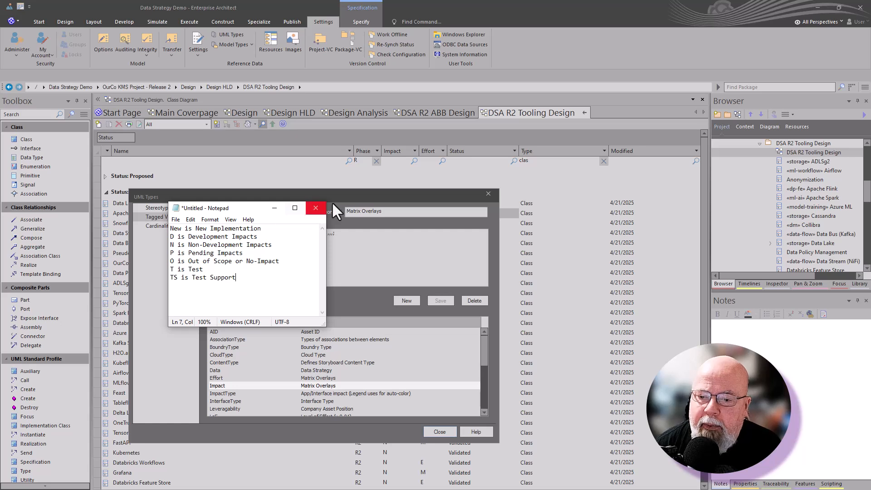
click(376, 197)
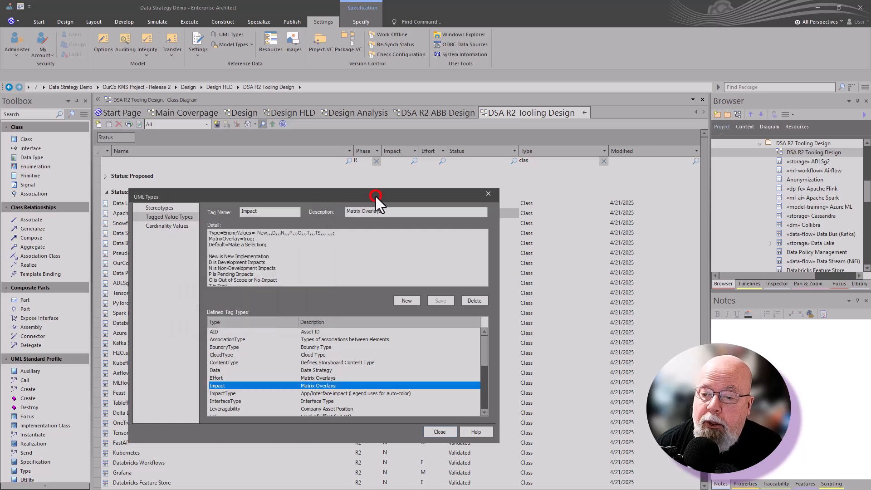
click(440, 432)
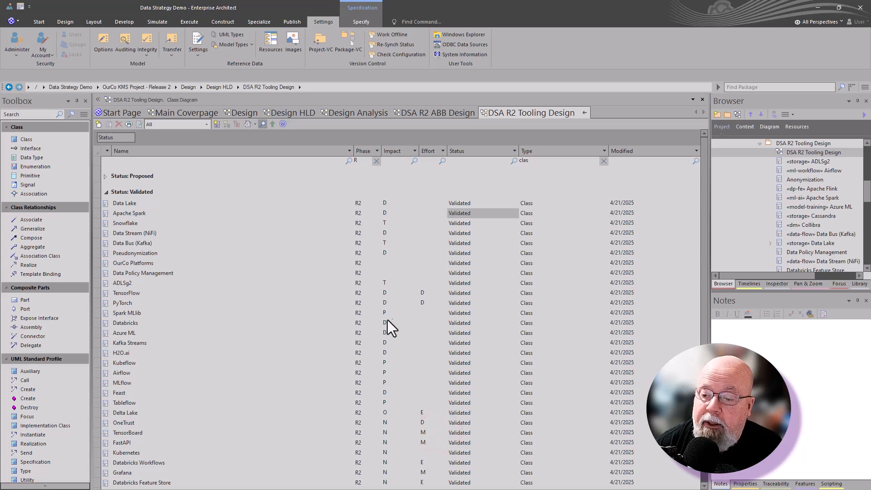
- Filter the element list by Impact "p", and clear the impact filter
click(387, 364)
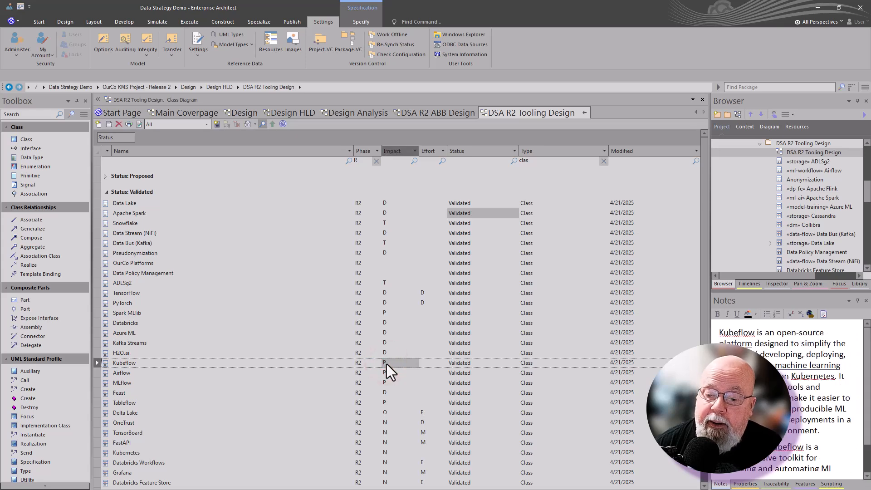
click(390, 161)
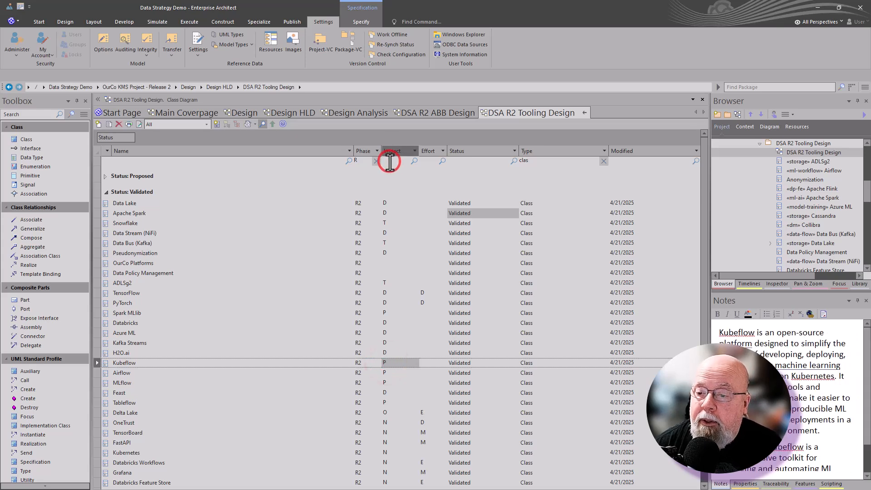
text(p)
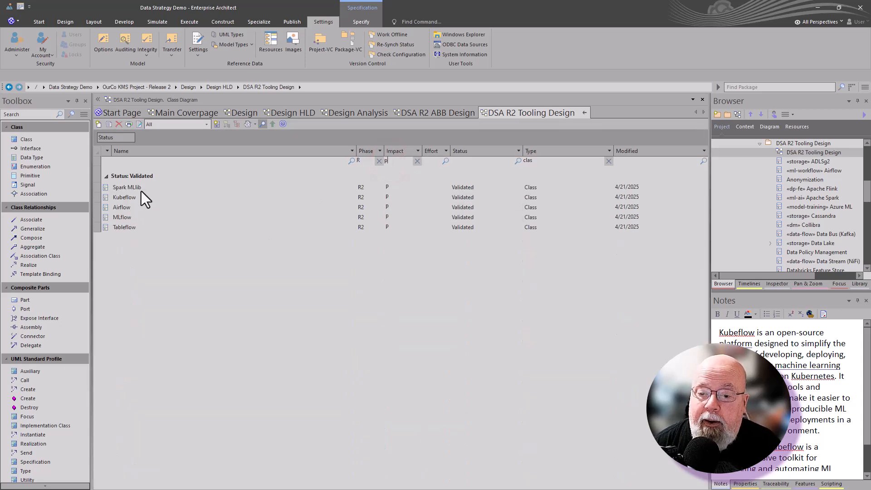
click(418, 161)
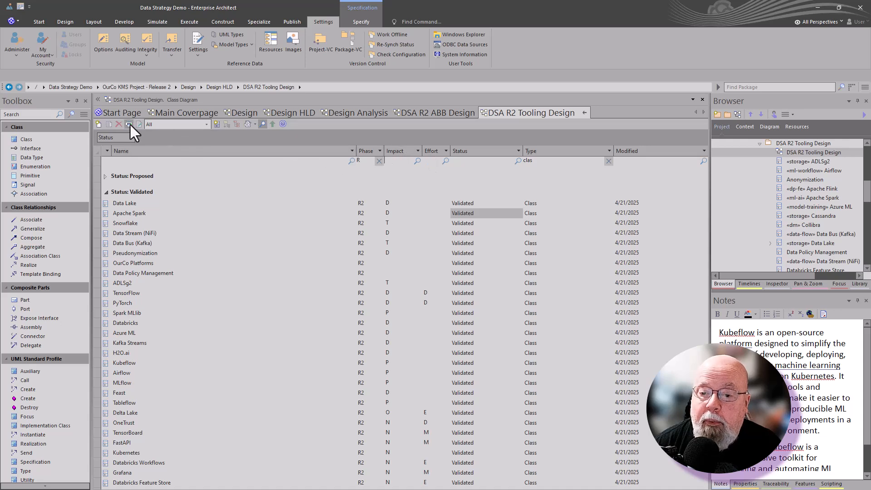
- Replace the Status grouping of the element list with grouping by Impact
drag(120, 138, 132, 159)
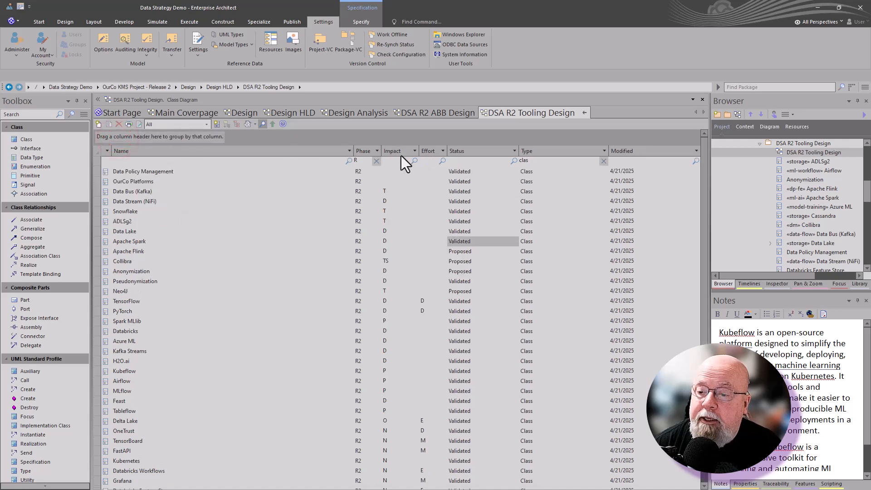
drag(393, 150, 194, 156)
drag(171, 142, 180, 145)
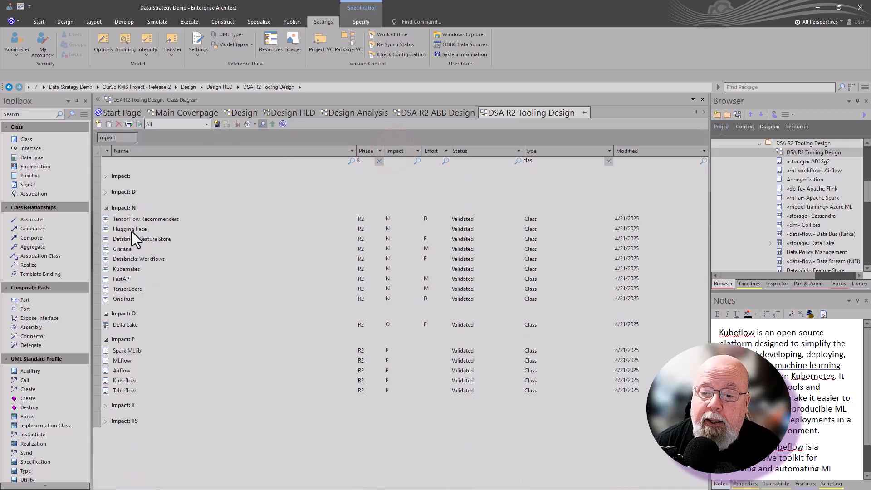
- Look through the impact groups O and P, and expand the T and TS groups
click(130, 314)
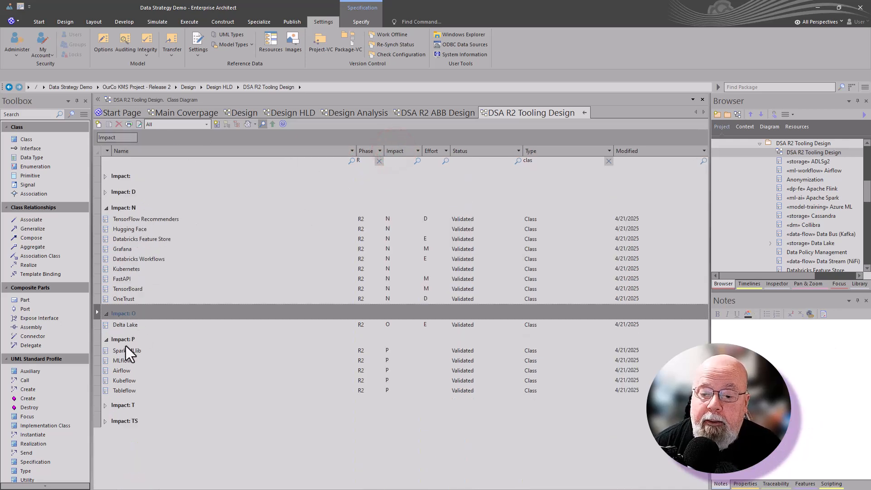
click(119, 338)
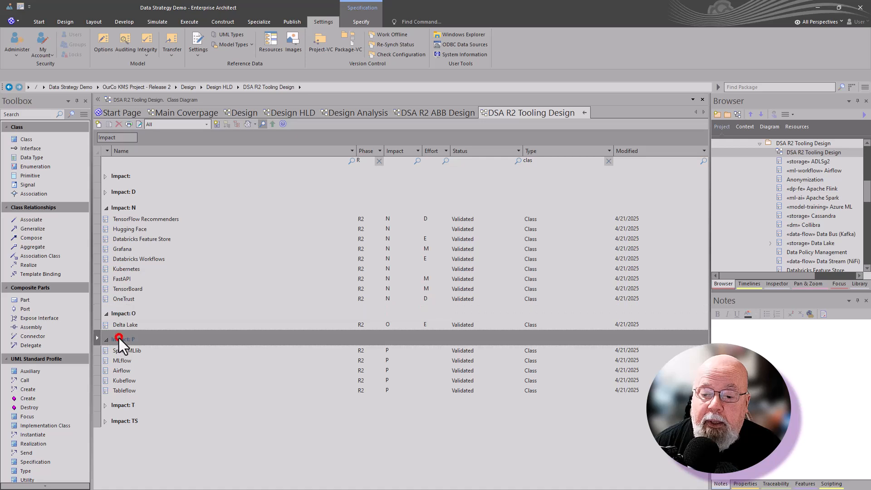
click(105, 405)
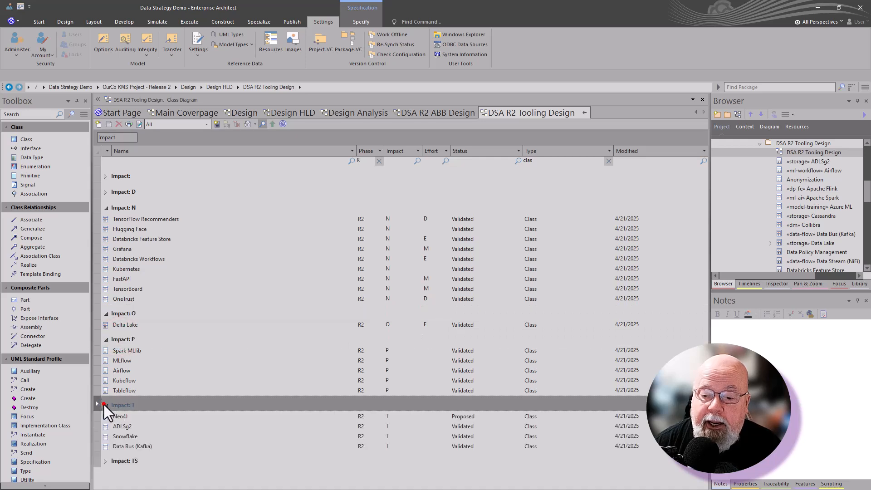
click(106, 461)
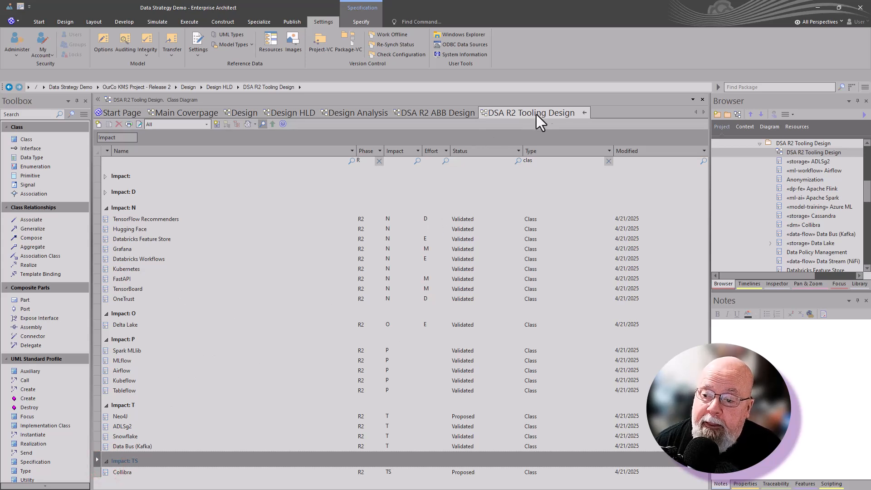
- Return the DSA R2 Tooling Design diagram to graphical view and switch it back to list view
click(585, 113)
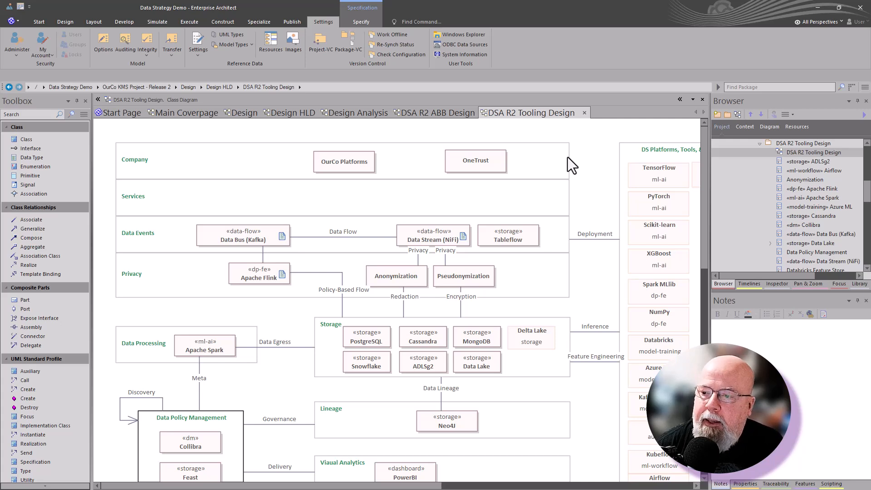
right_click(585, 148)
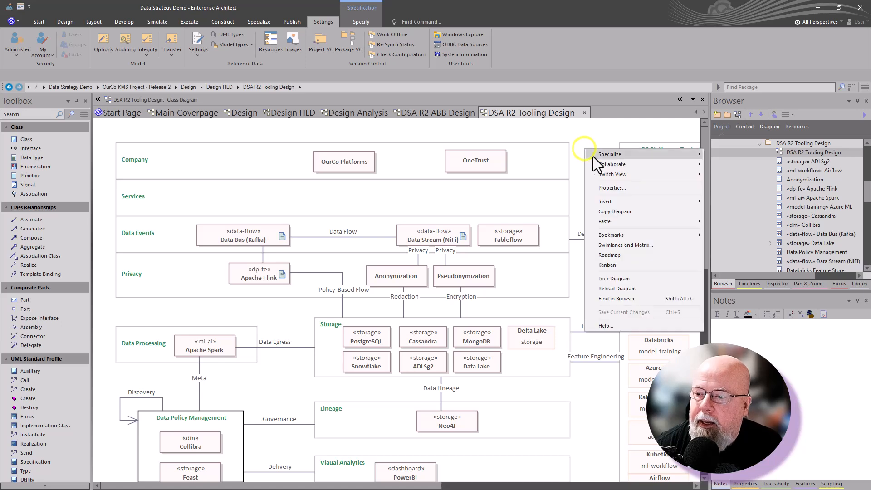
click(628, 174)
click(772, 173)
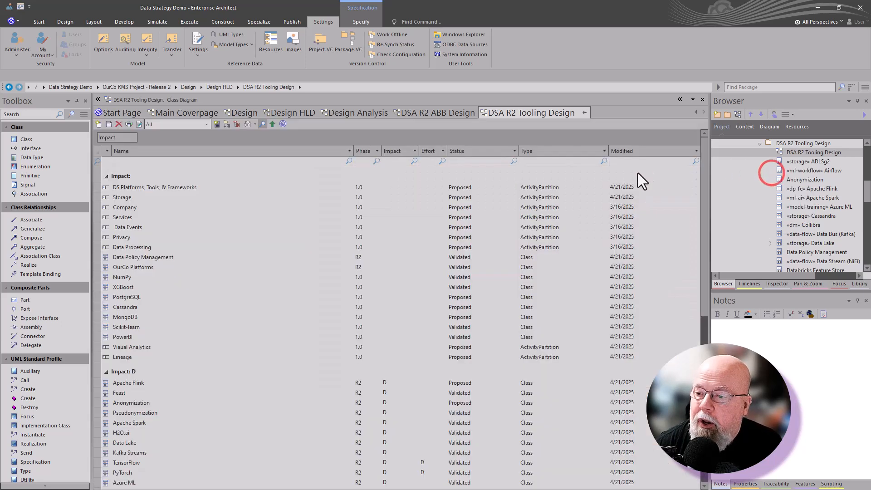
- Switch the DSA R2 Tooling Design diagram to Specification View and look through the element descriptions
right_click(562, 175)
click(594, 186)
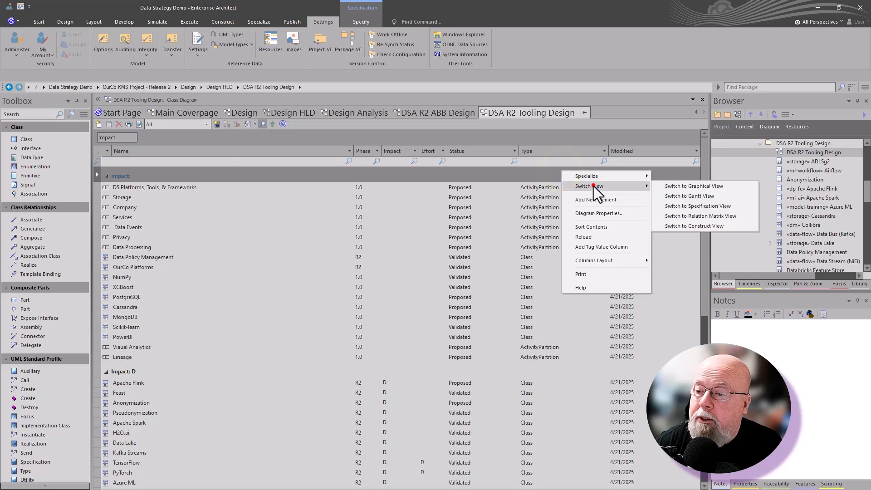
click(693, 204)
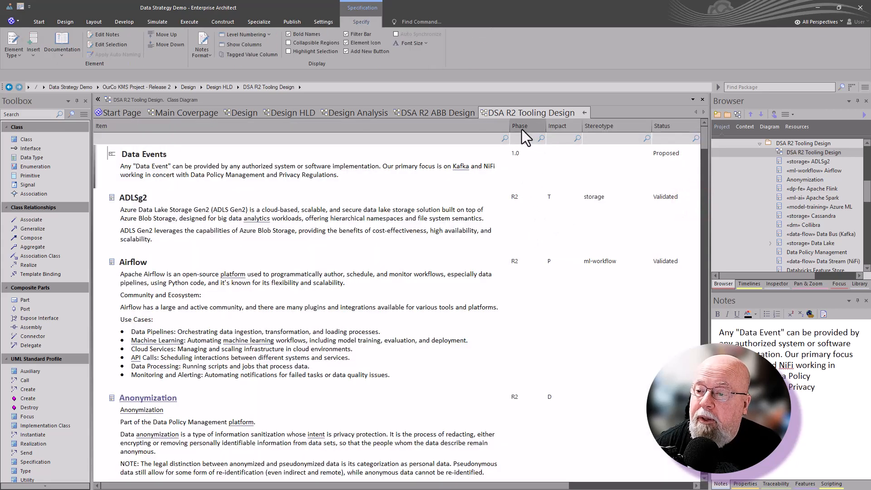
scroll(561, 267, down, 4)
scroll(560, 285, up, 3)
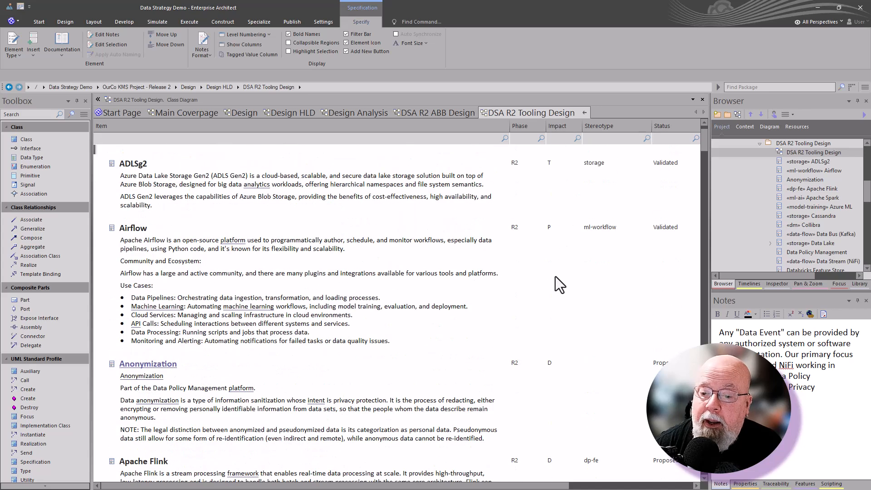